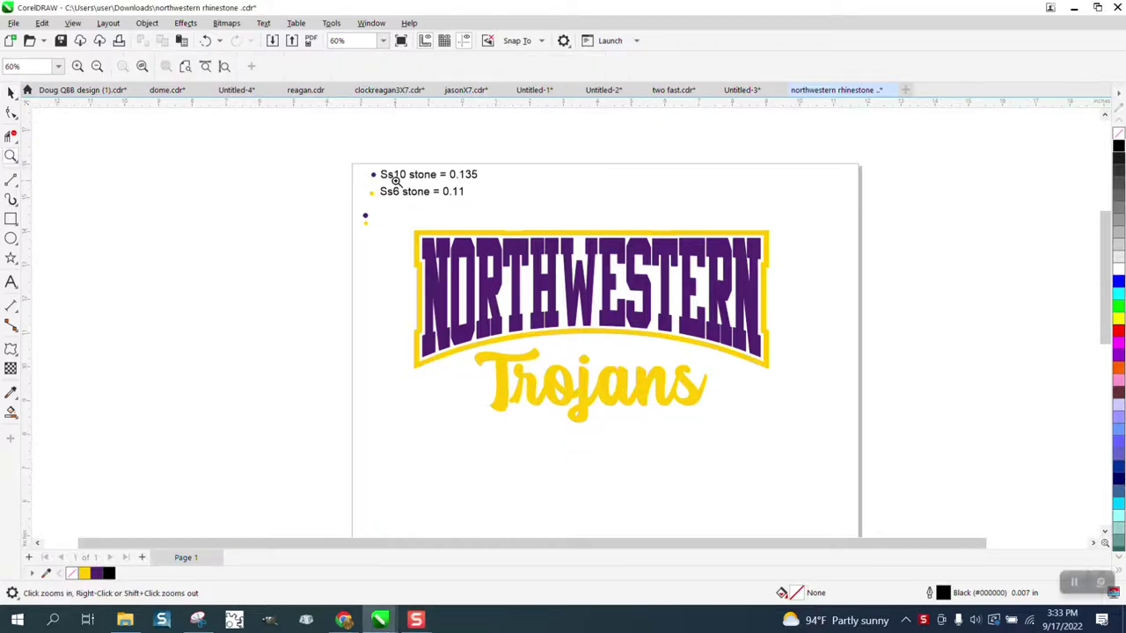
# Try moving the purple stone onto the artwork, then undo the move and deselect it.
pyautogui.scroll(2, 924, 422)
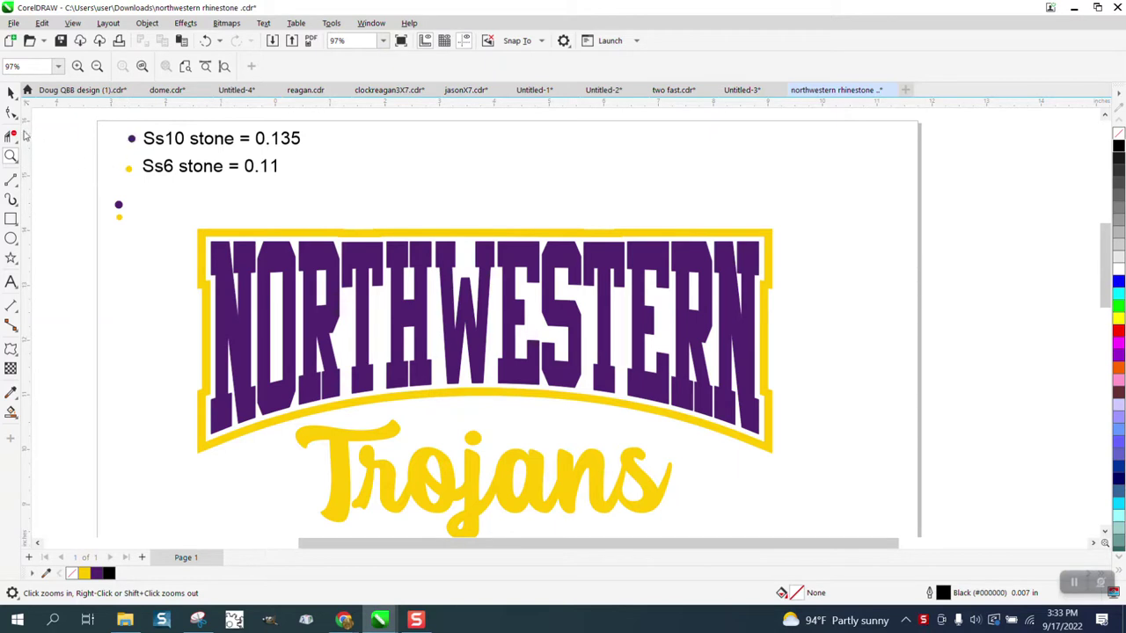
pyautogui.click(10, 92)
pyautogui.click(120, 204)
pyautogui.moveTo(230, 237); pyautogui.dragTo(231, 232)
pyautogui.click(231, 232)
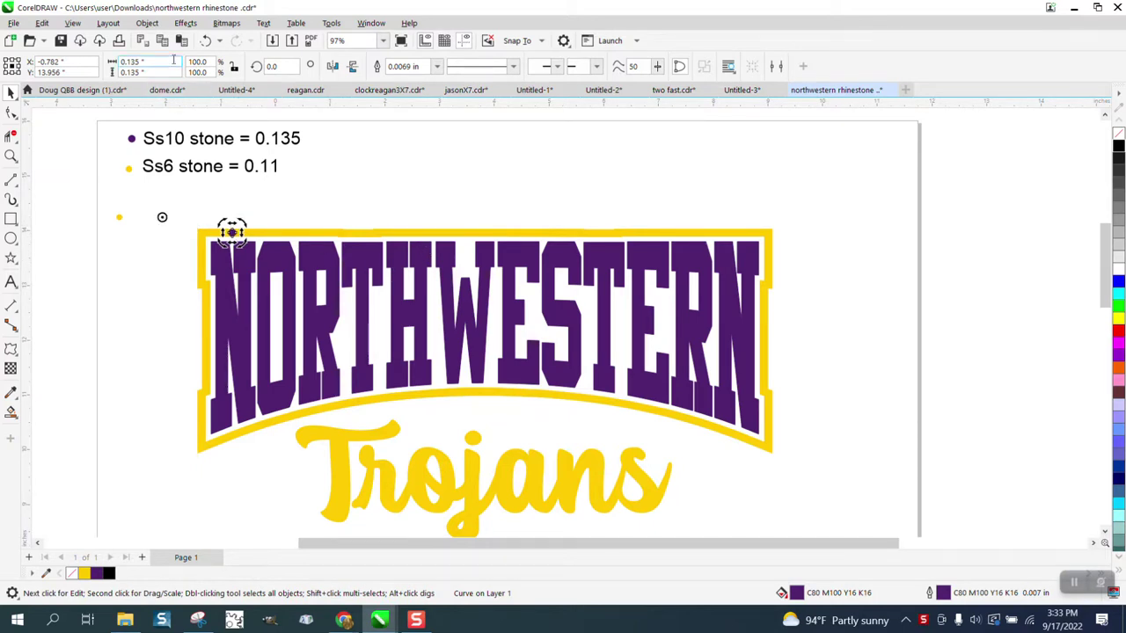
pyautogui.click(207, 42)
pyautogui.click(204, 43)
pyautogui.click(272, 195)
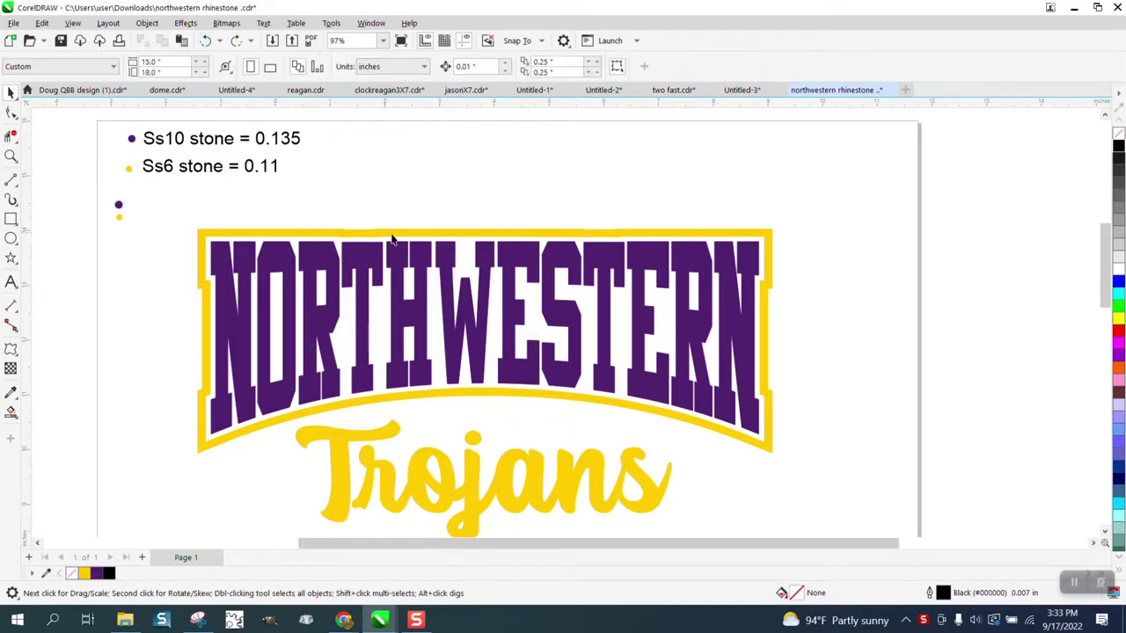
# Set the horizontal and vertical duplicate offsets to 0.
pyautogui.scroll(-2, 579, 252)
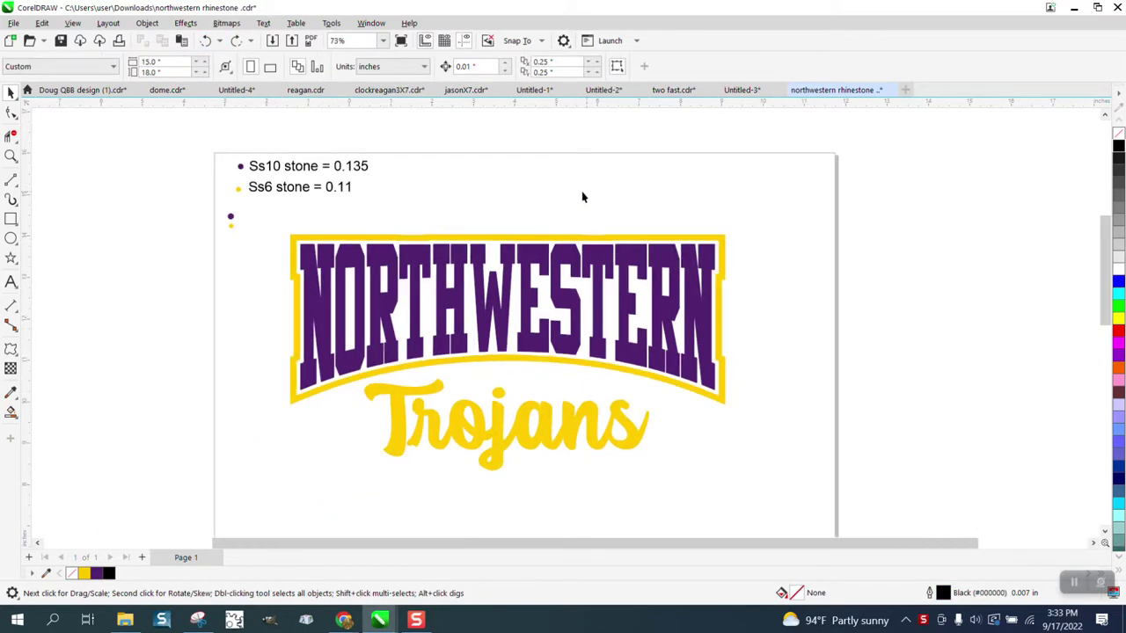
pyautogui.click(556, 65)
pyautogui.write('0')
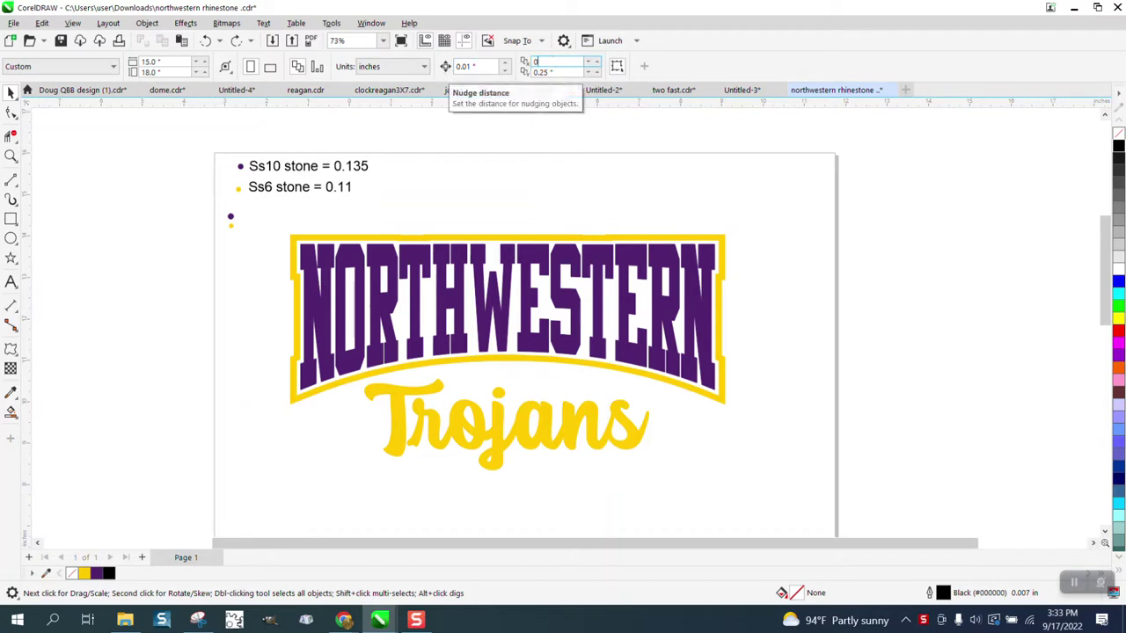
pyautogui.press('Tab')
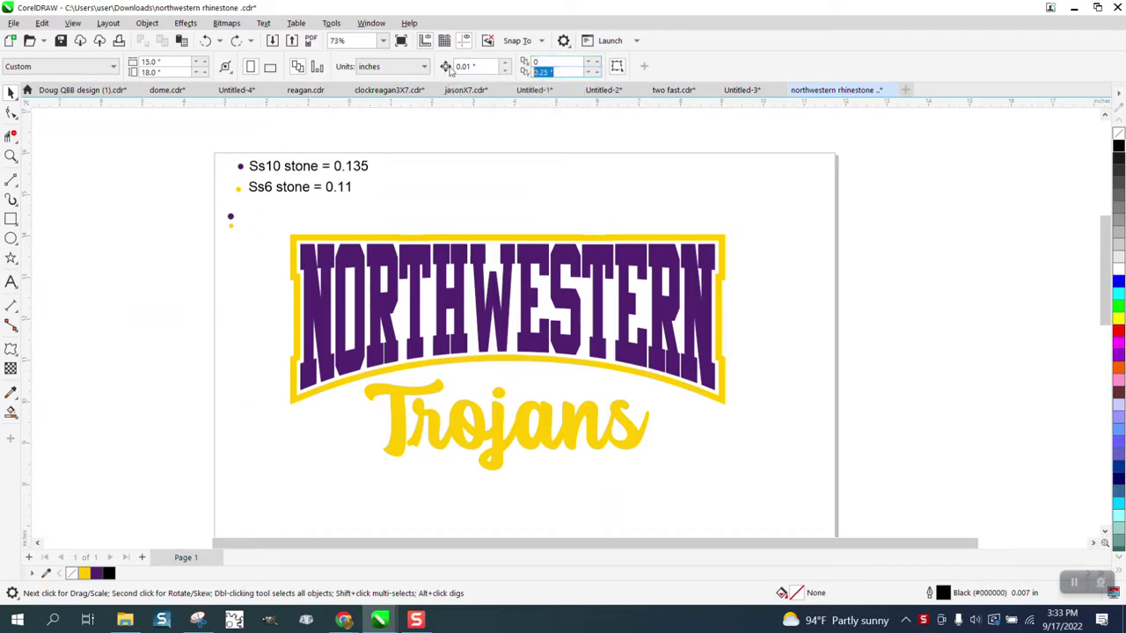
# Set the nudge distance to 12 inches and place a yellow outline copy 12 inches left.
pyautogui.click(519, 239)
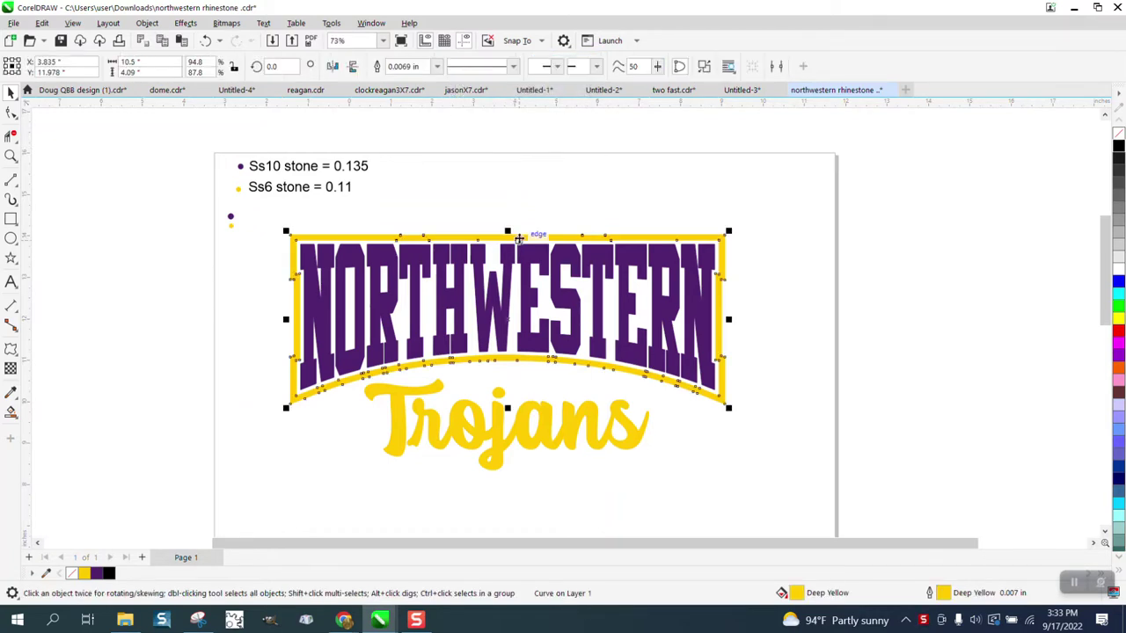
pyautogui.click(473, 139)
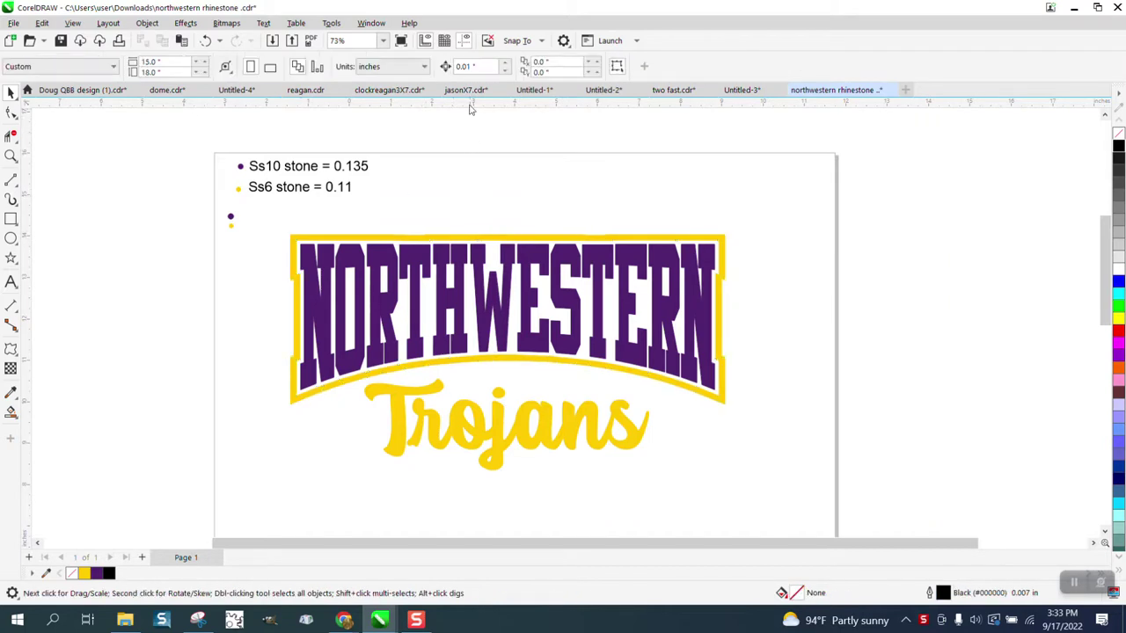
pyautogui.doubleClick(476, 66)
pyautogui.write('12')
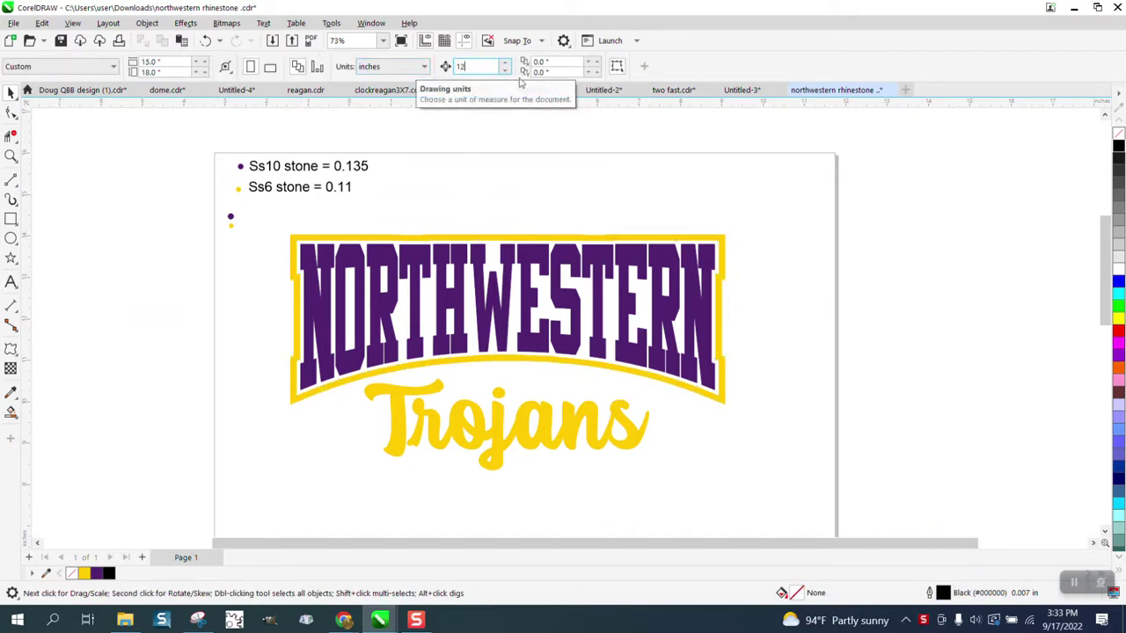
pyautogui.click(693, 236)
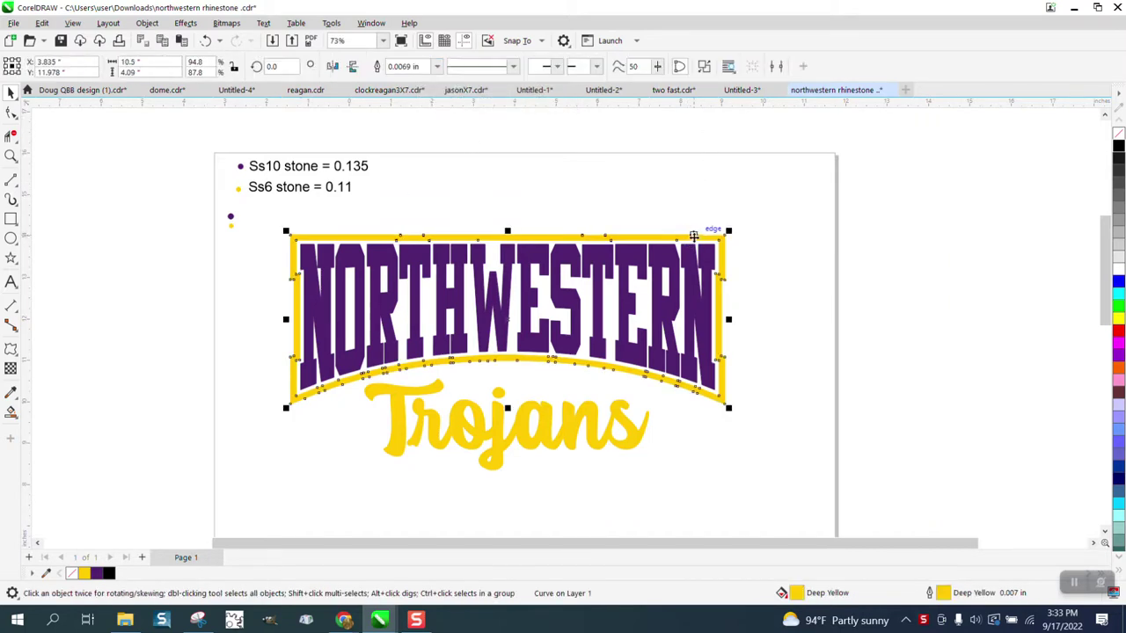
pyautogui.press('Left')
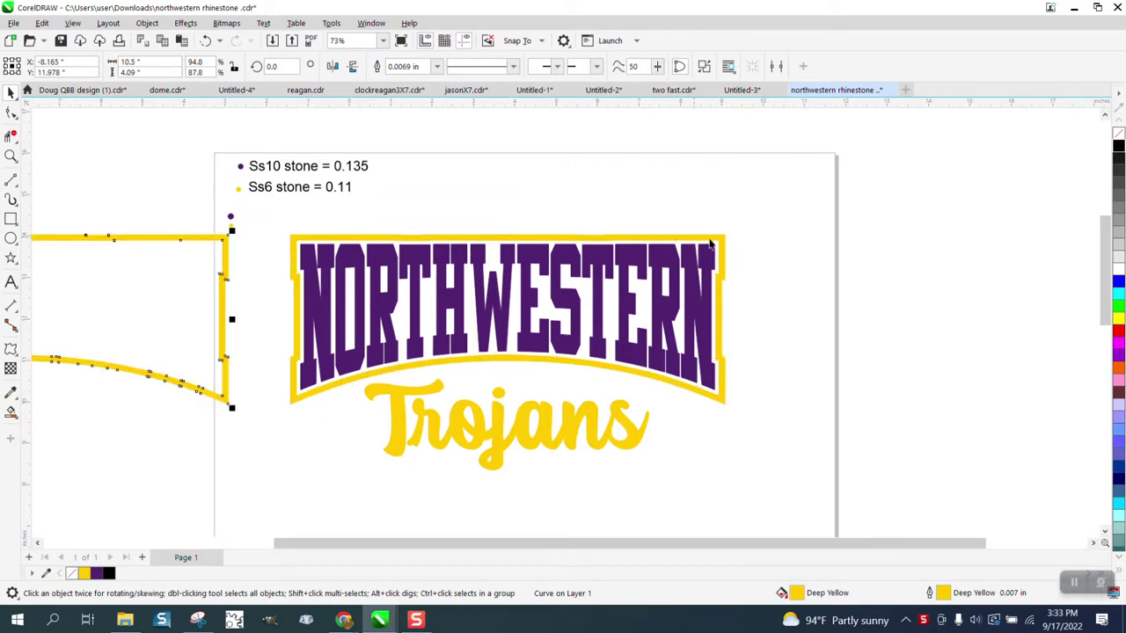
# Give the outline copy no fill and a black outline, and zoom in on its top edge.
pyautogui.click(1118, 133)
pyautogui.rightClick(1118, 146)
pyautogui.scroll(-1, 373, 257)
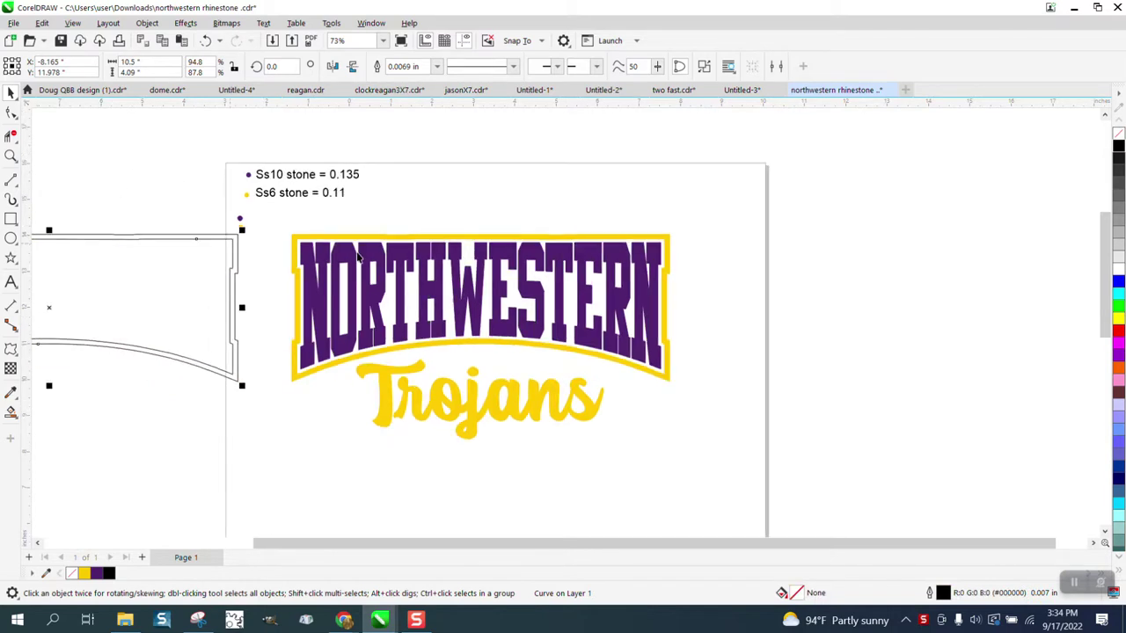
pyautogui.click(10, 156)
pyautogui.rightClick(288, 251)
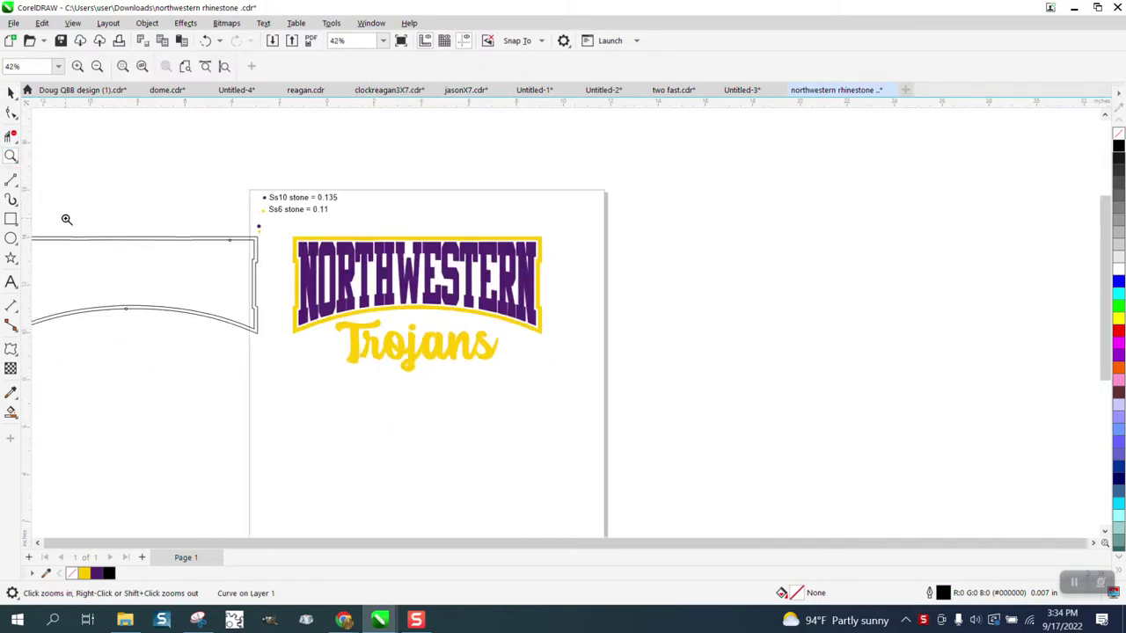
pyautogui.moveTo(66, 218); pyautogui.dragTo(234, 269)
pyautogui.rightClick(665, 295)
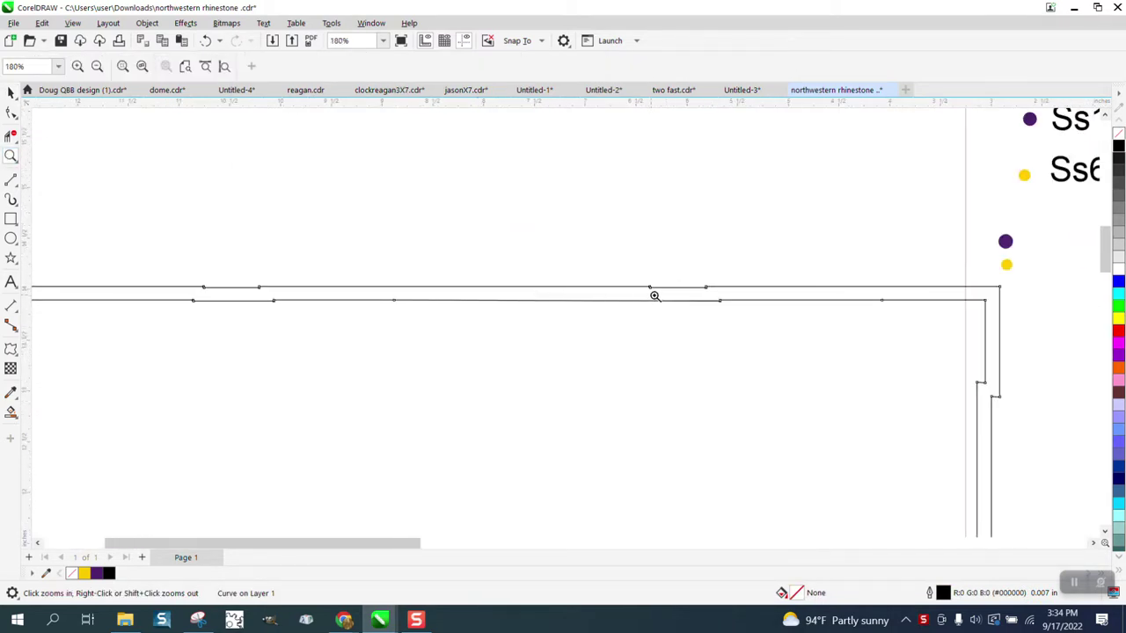
pyautogui.rightClick(201, 291)
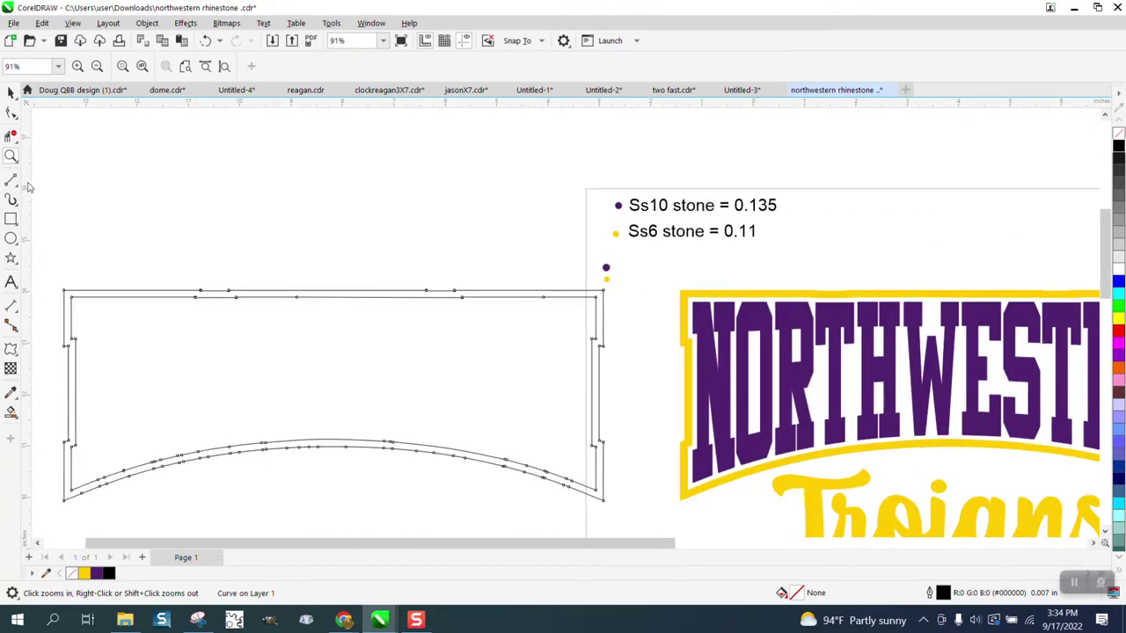
pyautogui.moveTo(161, 244); pyautogui.dragTo(293, 322)
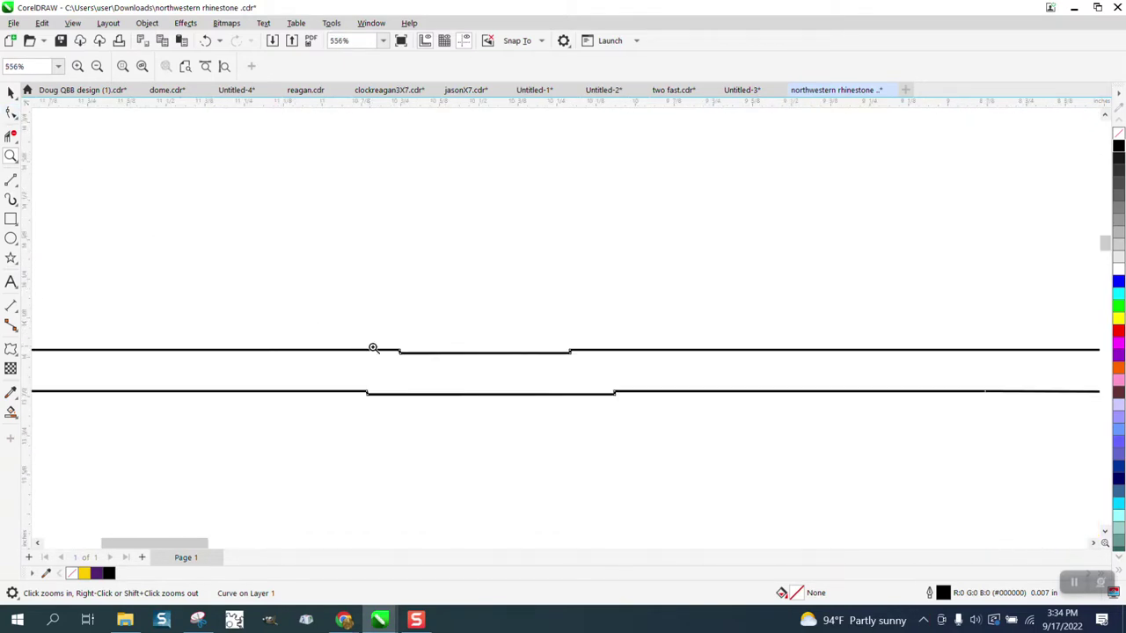
# Delete the bump nodes on the copy's top edge to straighten it.
pyautogui.click(12, 112)
pyautogui.scroll(-5, 351, 269)
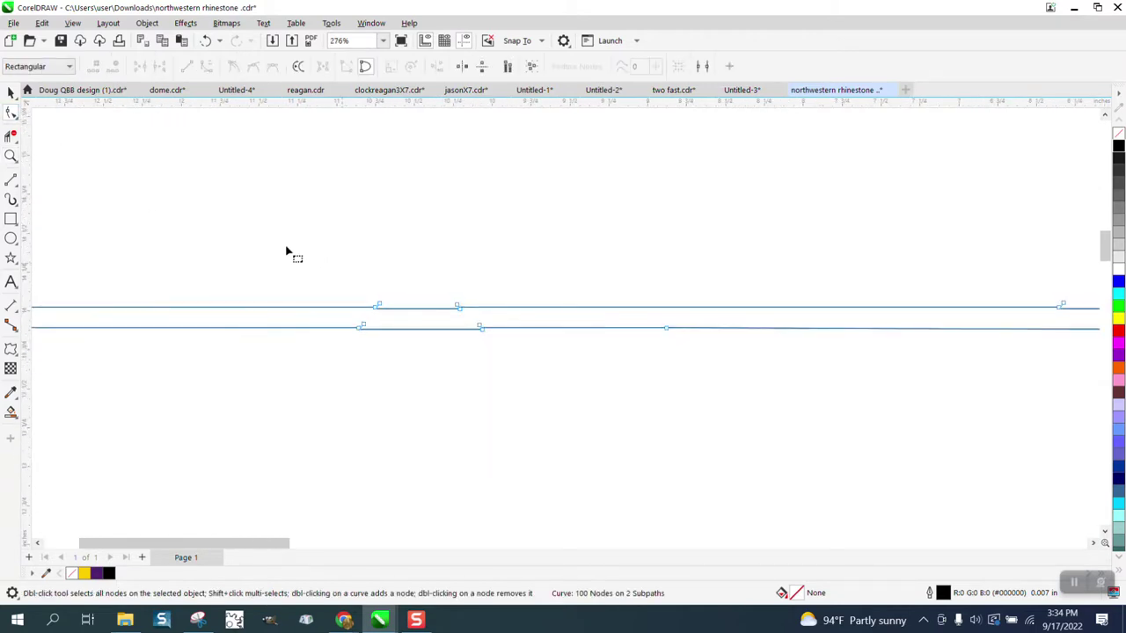
pyautogui.moveTo(315, 306); pyautogui.dragTo(905, 349)
pyautogui.press('Delete')
# Delete the stray and extra nodes on the bottom curve, leaving an 80-node double outline.
pyautogui.scroll(-2, 341, 283)
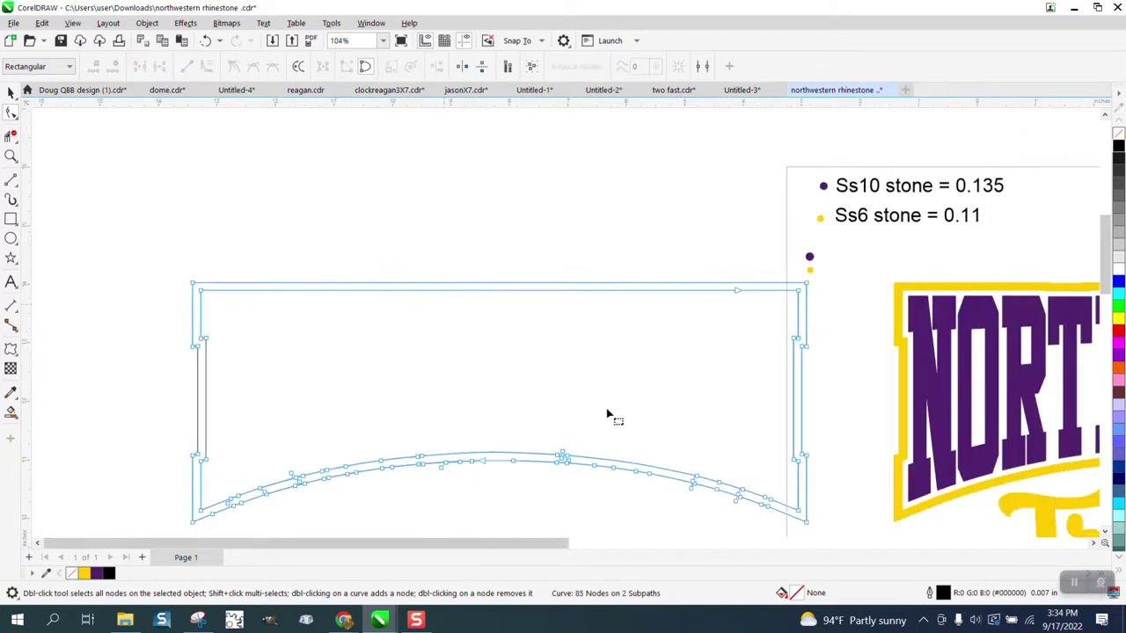
pyautogui.click(12, 155)
pyautogui.moveTo(536, 424); pyautogui.dragTo(619, 487)
pyautogui.scroll(-4, 646, 281)
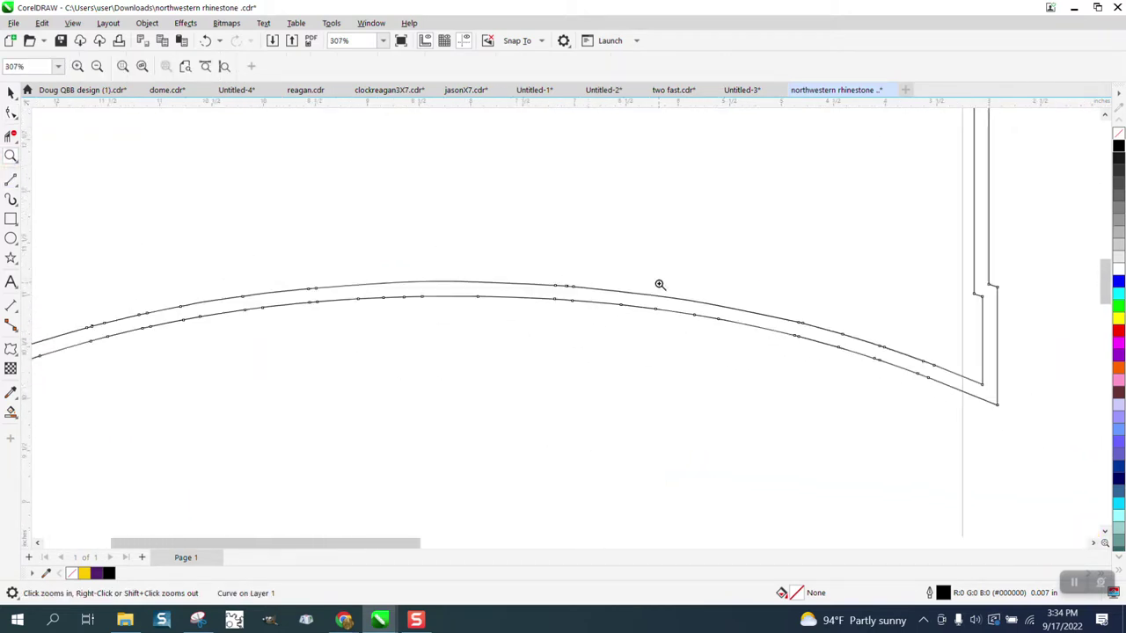
pyautogui.click(12, 112)
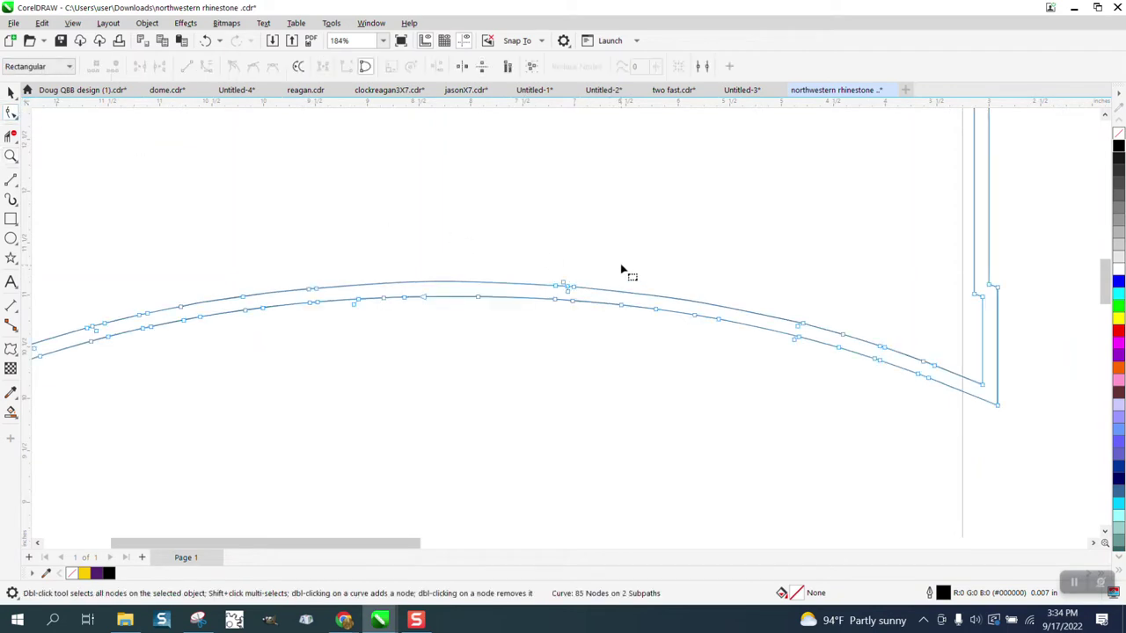
pyautogui.moveTo(609, 265); pyautogui.dragTo(506, 344)
pyautogui.press('Delete')
pyautogui.moveTo(578, 267); pyautogui.dragTo(563, 301)
pyautogui.press('Delete')
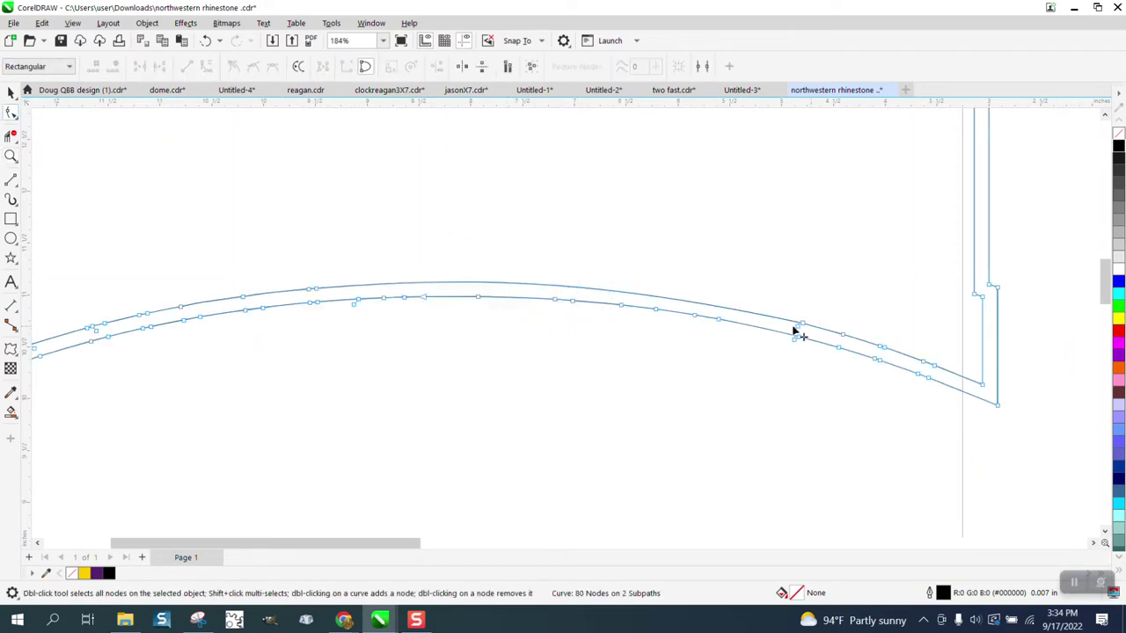
pyautogui.scroll(-3, 882, 347)
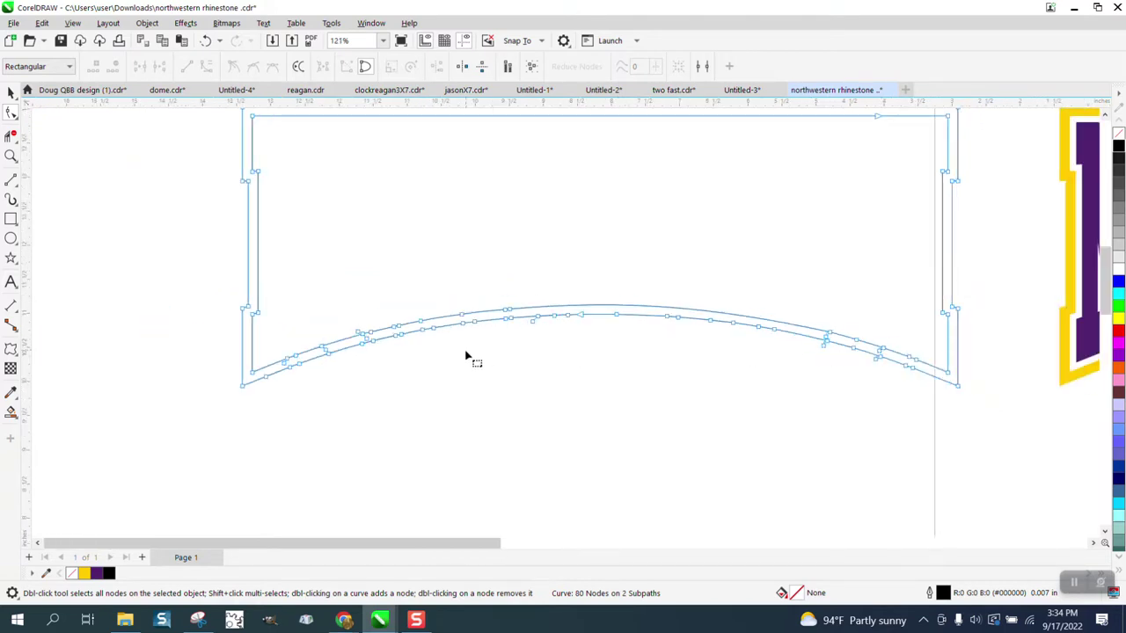
pyautogui.scroll(-1, 355, 319)
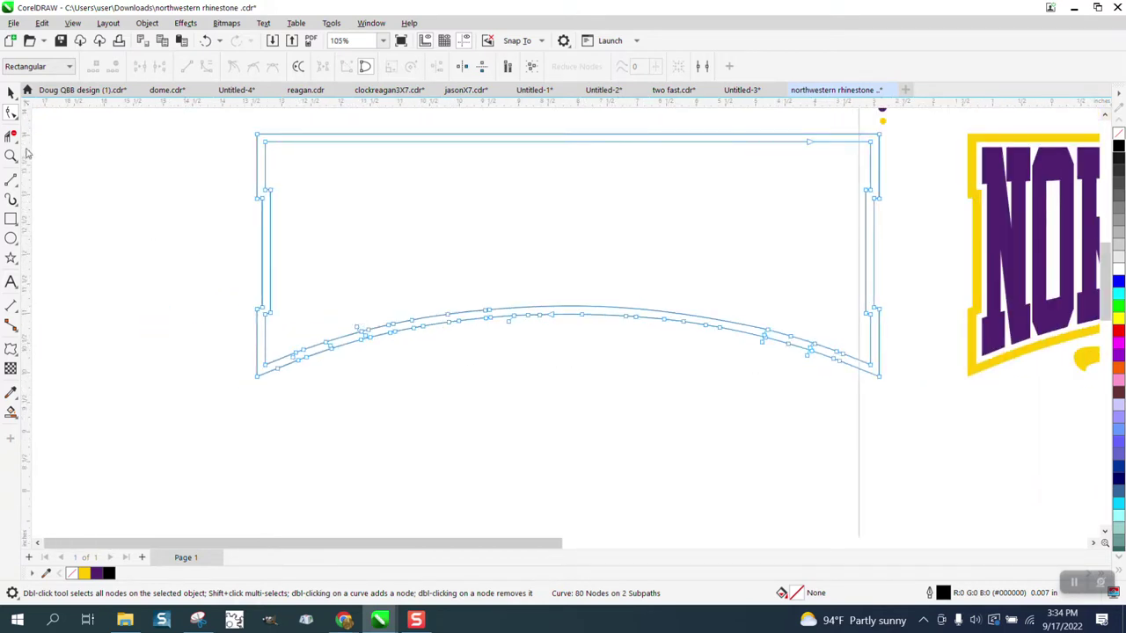
pyautogui.click(10, 92)
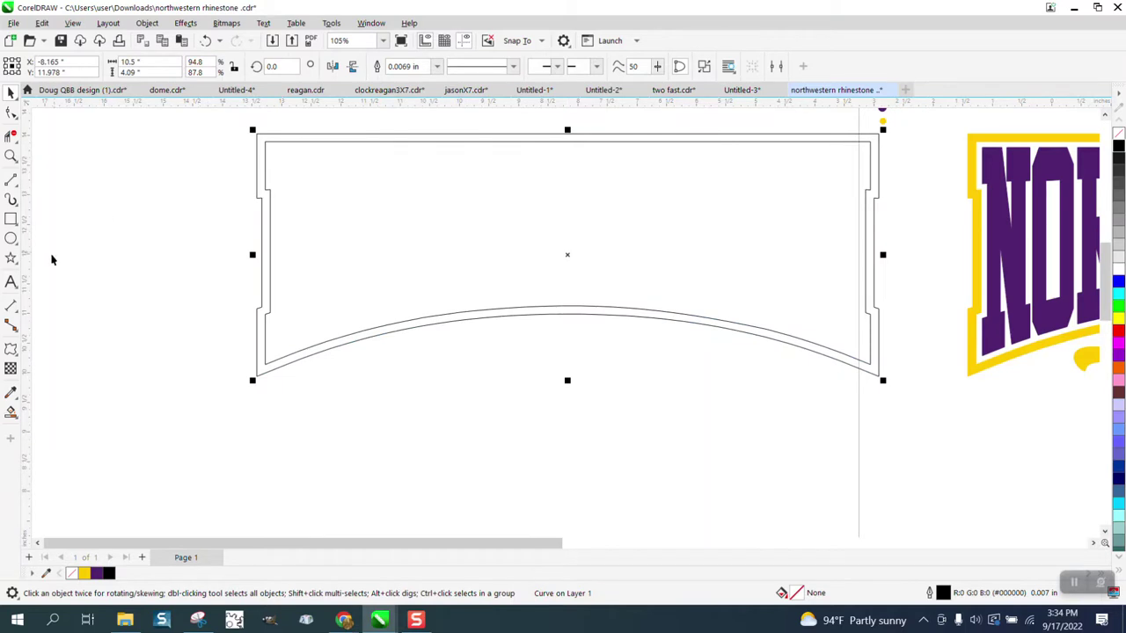
# Measure the gap between the badge's two outline lines with a parallel dimension.
pyautogui.click(15, 310)
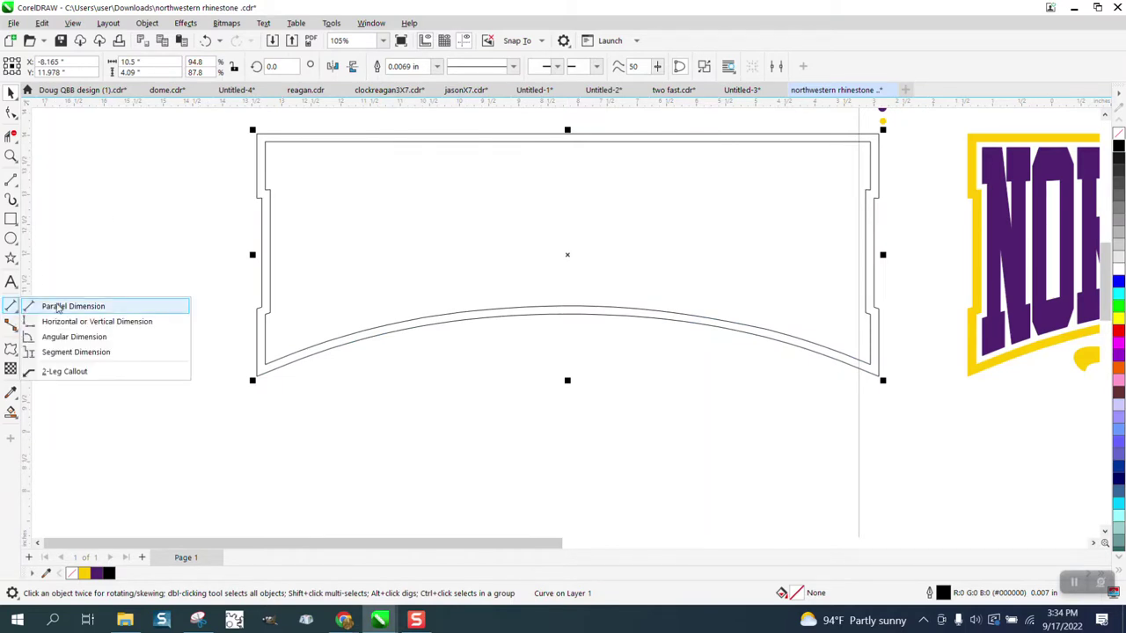
pyautogui.click(58, 306)
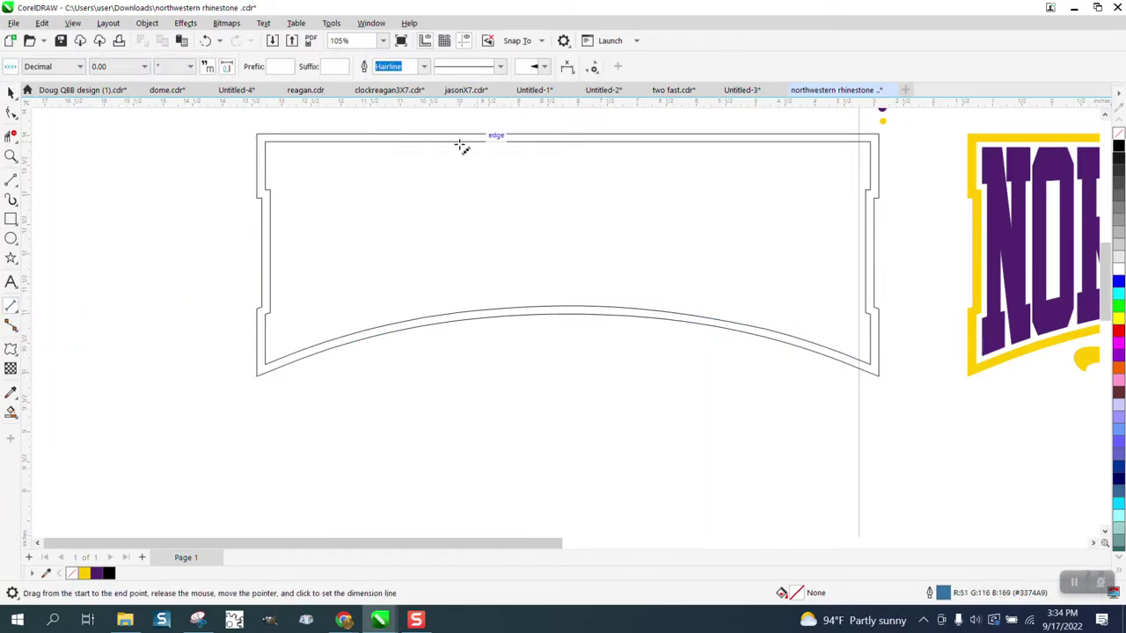
pyautogui.click(10, 156)
pyautogui.moveTo(329, 126); pyautogui.dragTo(407, 171)
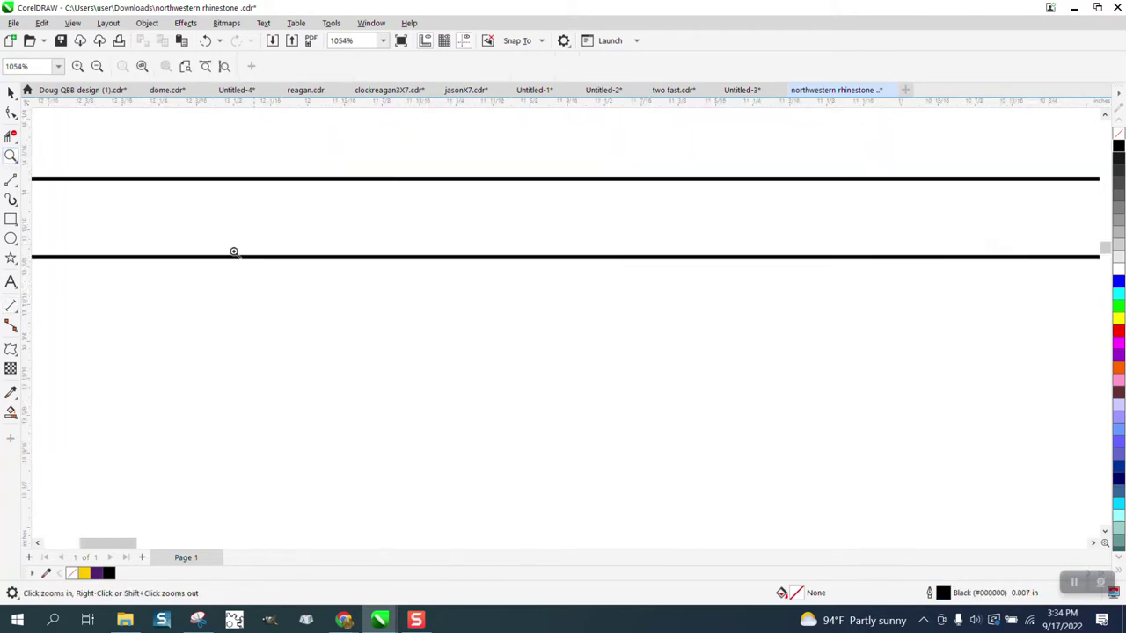
pyautogui.click(11, 306)
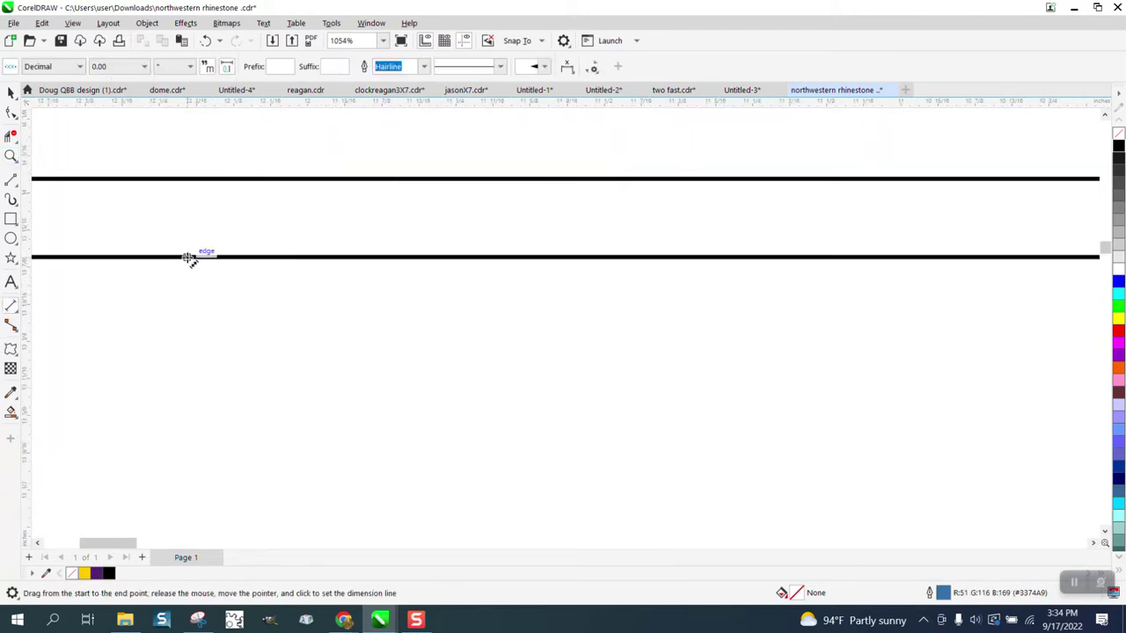
pyautogui.moveTo(187, 256); pyautogui.dragTo(188, 181)
pyautogui.click(225, 184)
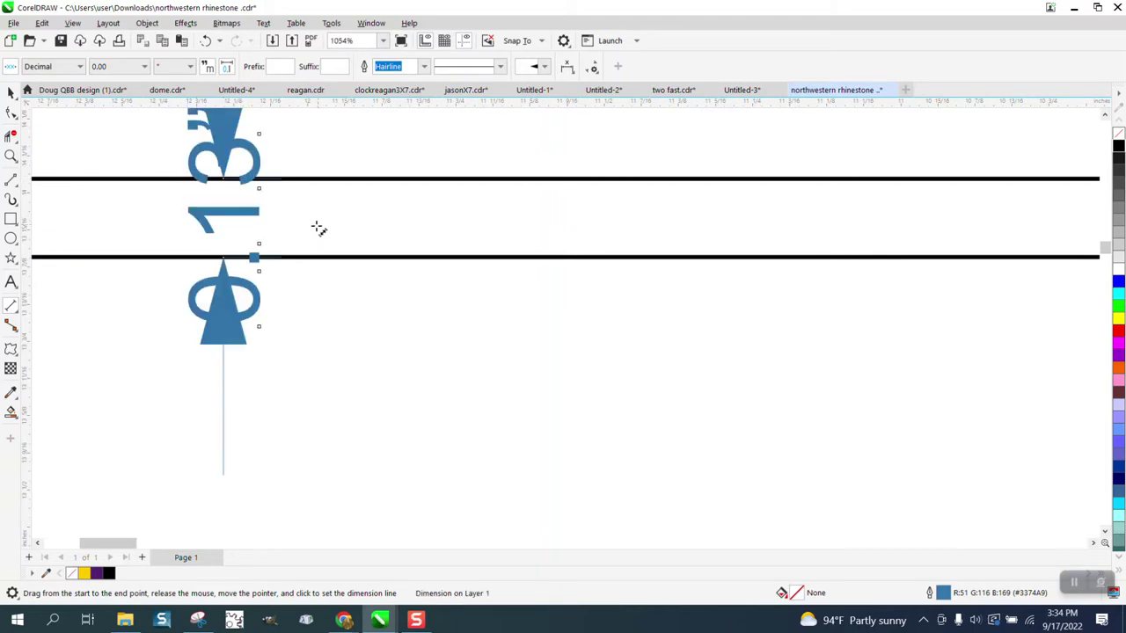
# Set the dimension precision to 0.000 so it reads 0.132", then select the badge outline.
pyautogui.click(146, 68)
pyautogui.click(100, 110)
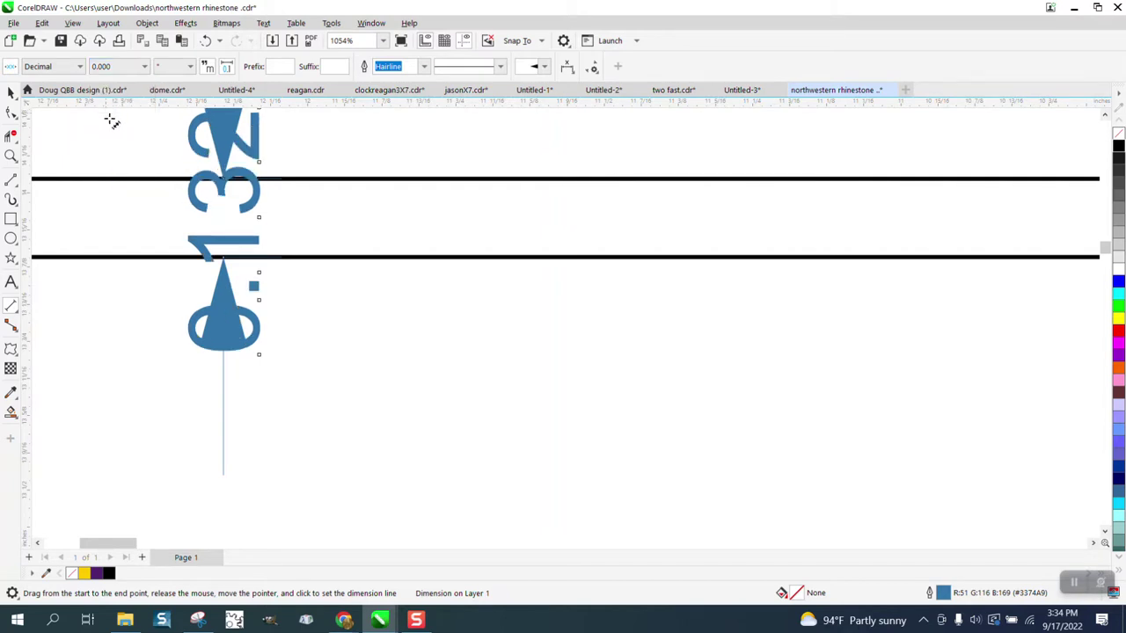
pyautogui.scroll(-1, 204, 248)
pyautogui.scroll(-2, 204, 248)
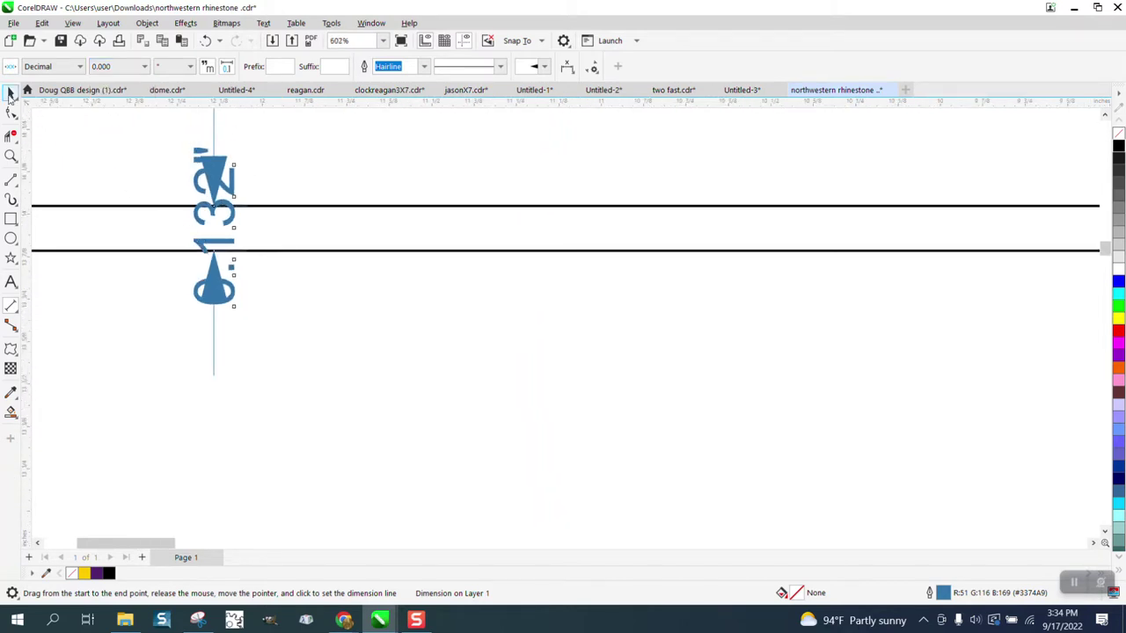
pyautogui.click(11, 94)
pyautogui.scroll(-8, 256, 301)
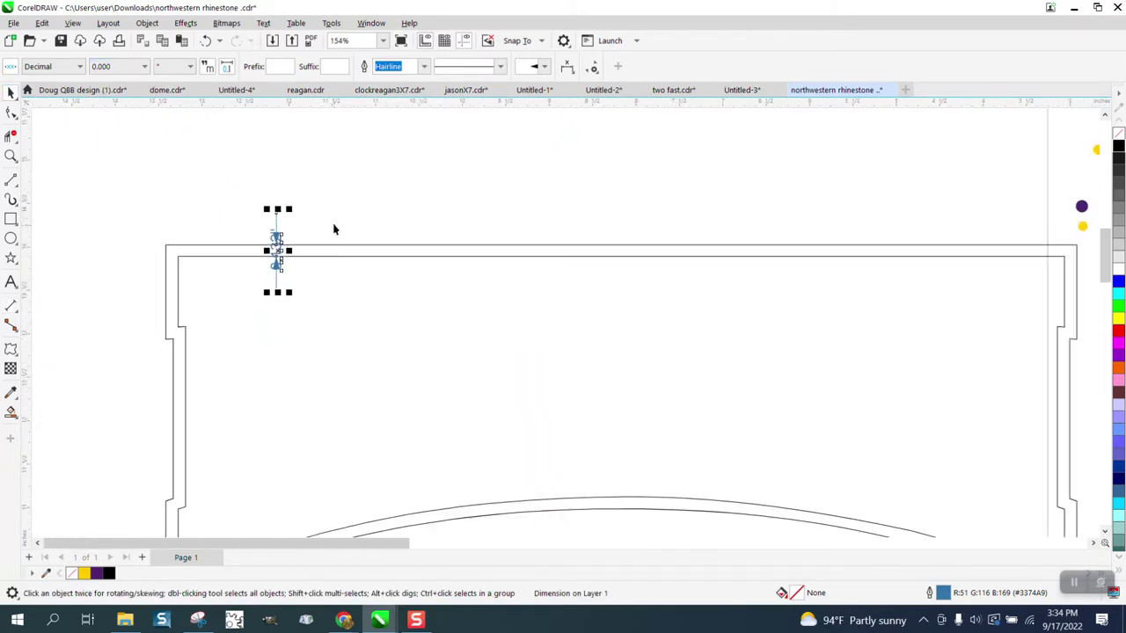
pyautogui.click(588, 240)
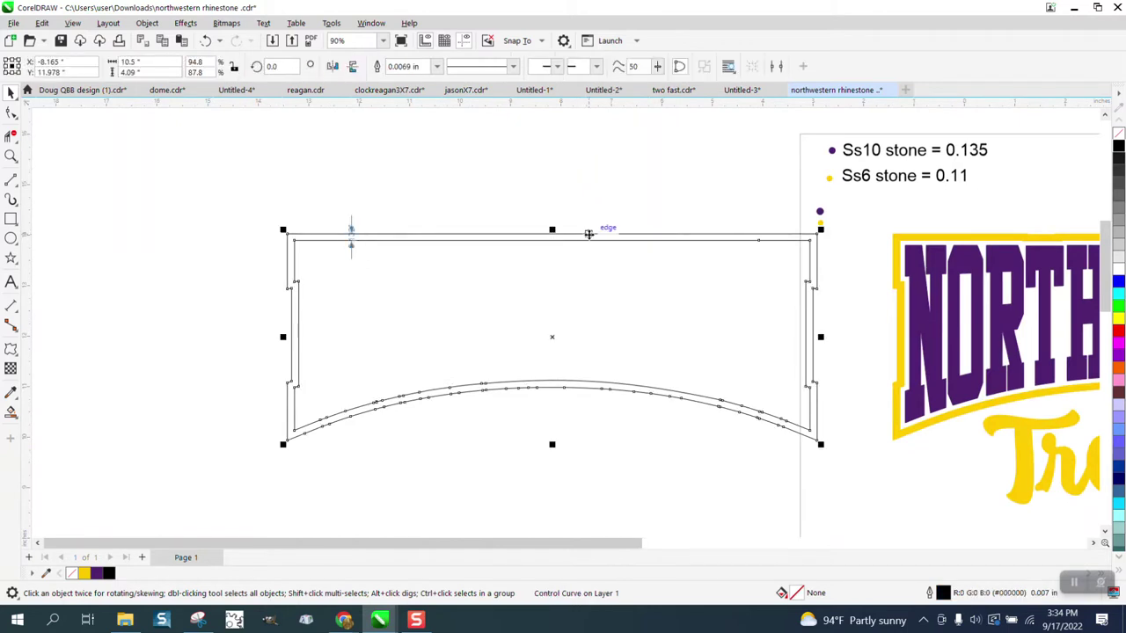
# Select all parts of the badge outline and apply Break Apart.
pyautogui.click(152, 24)
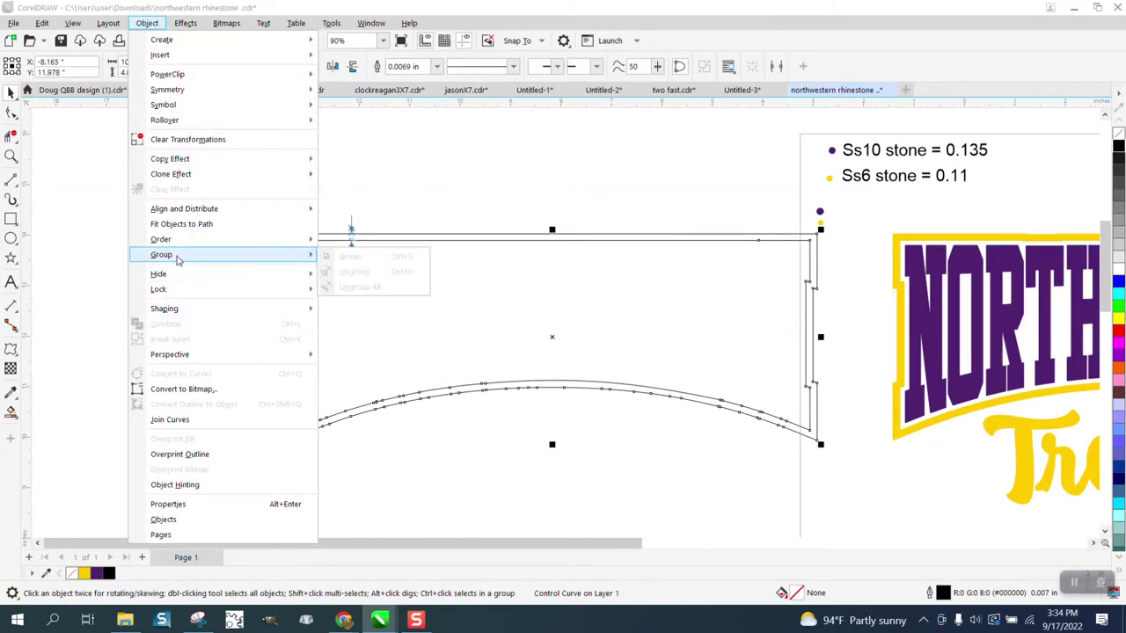
pyautogui.click(422, 232)
pyautogui.click(430, 238)
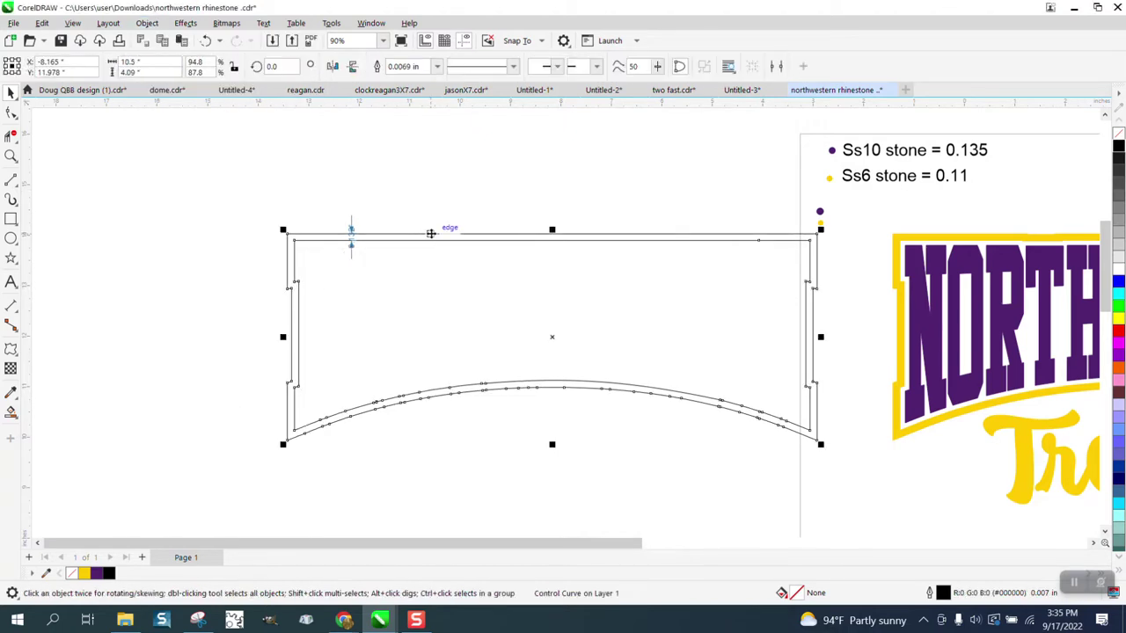
pyautogui.hscroll(5, 425, 237)
pyautogui.hscroll(-5, 425, 237)
pyautogui.moveTo(270, 181); pyautogui.dragTo(830, 456)
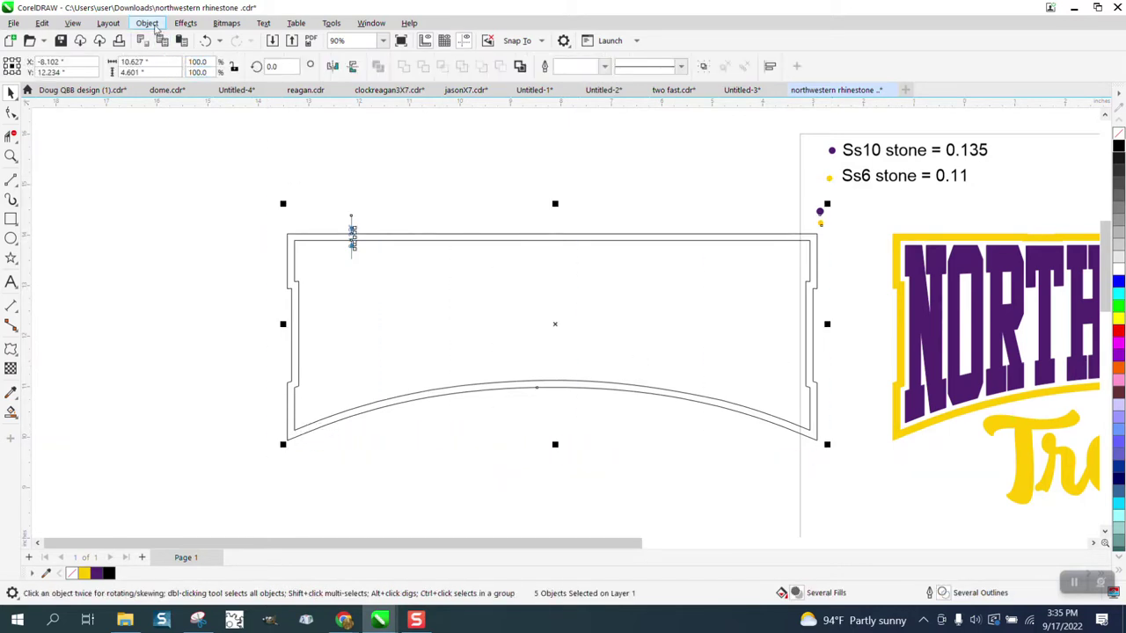
pyautogui.click(147, 22)
pyautogui.click(208, 339)
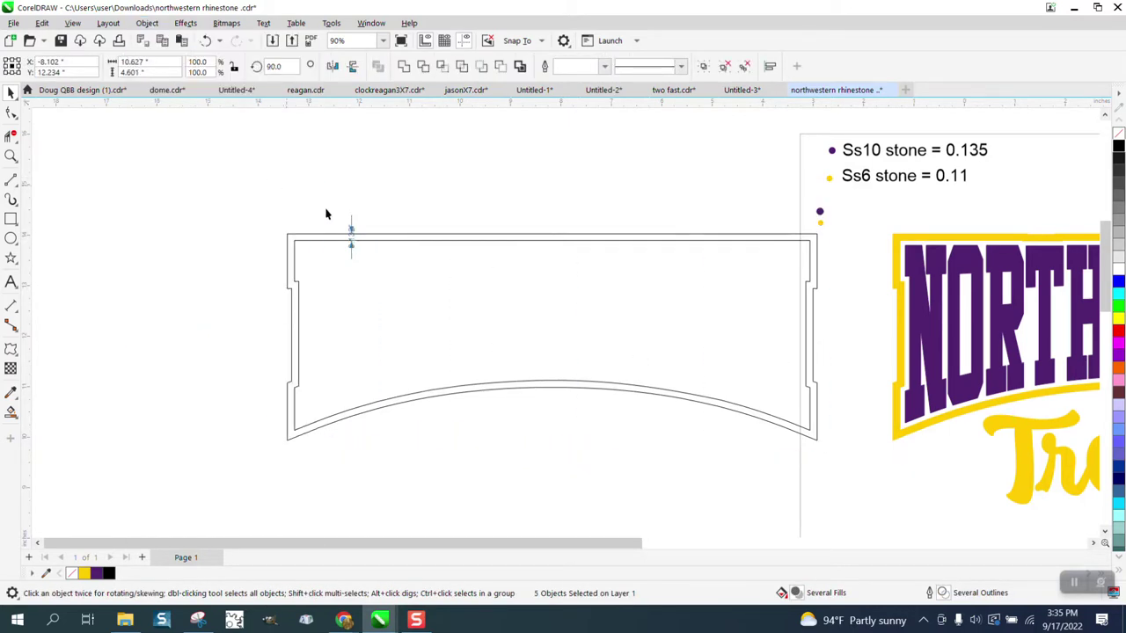
# Remove the measurement line and undo a trial move of one outline curve.
pyautogui.click(349, 234)
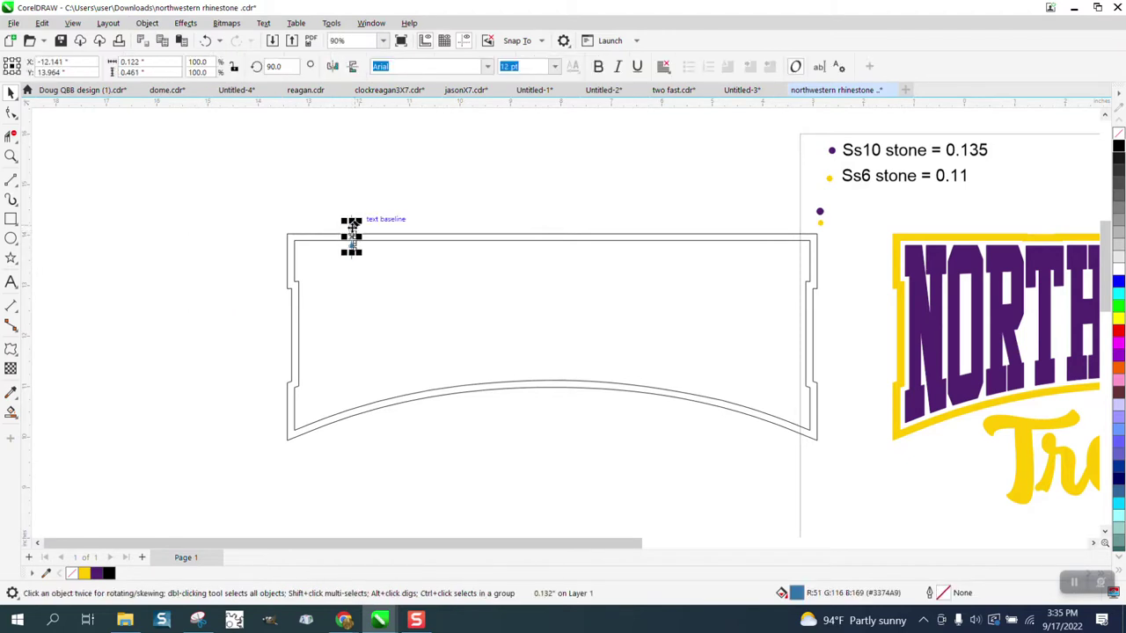
pyautogui.press('Escape')
pyautogui.click(351, 234)
pyautogui.press('Left')
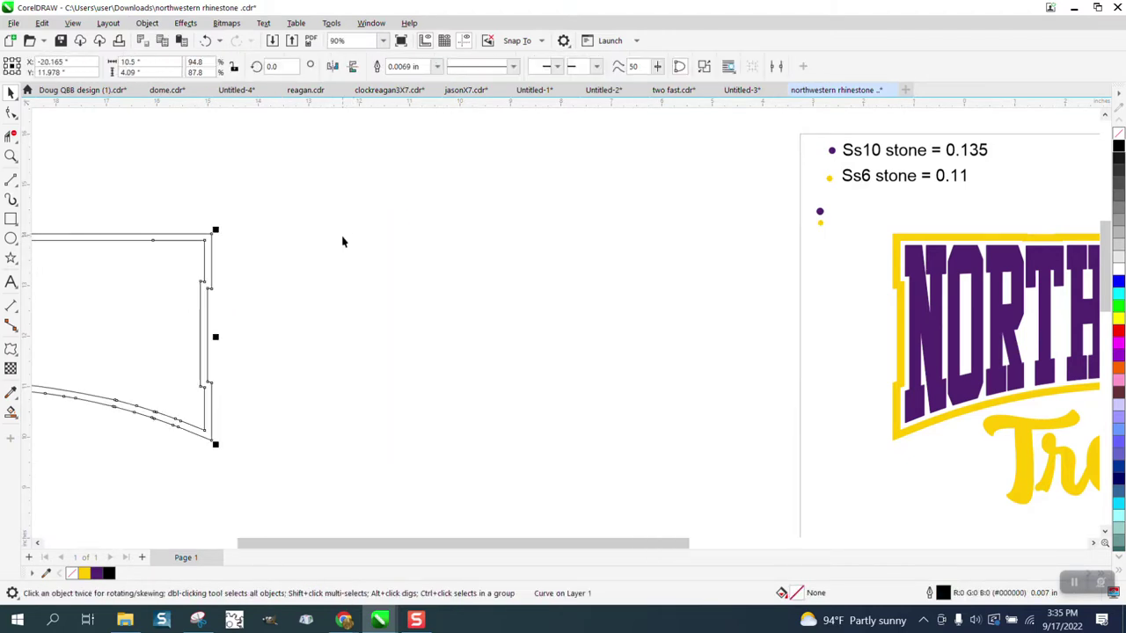
pyautogui.press('Right')
pyautogui.press('Escape')
# Nudge the outer outline left, apply Break Curve Apart, and paste a copy back in place.
pyautogui.moveTo(267, 202); pyautogui.dragTo(845, 448)
pyautogui.click(147, 23)
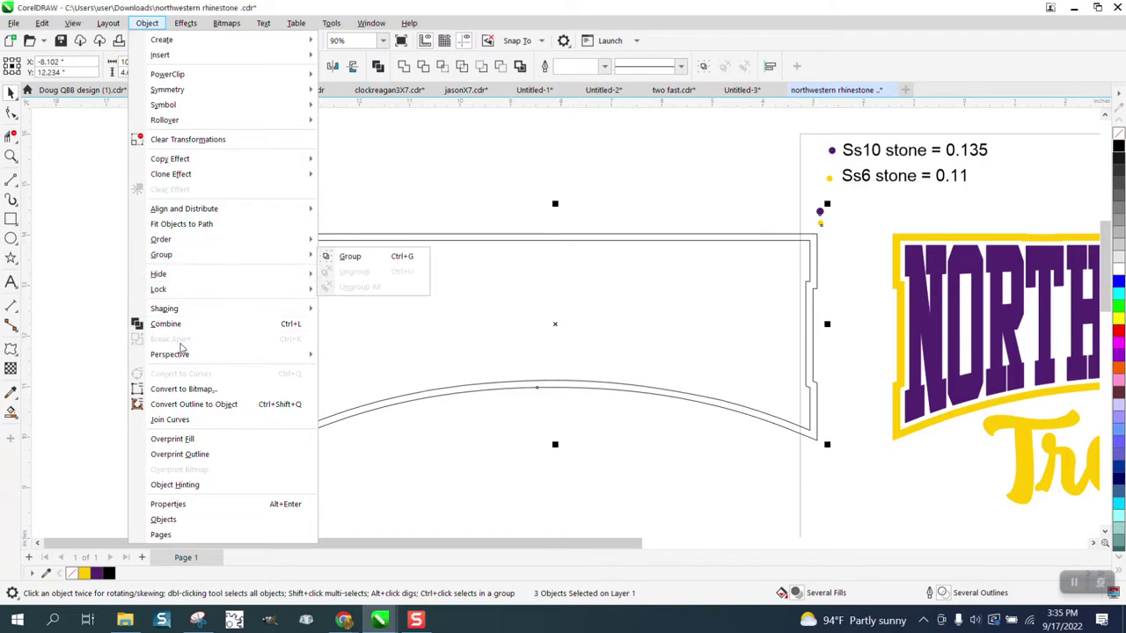
pyautogui.click(357, 228)
pyautogui.click(361, 235)
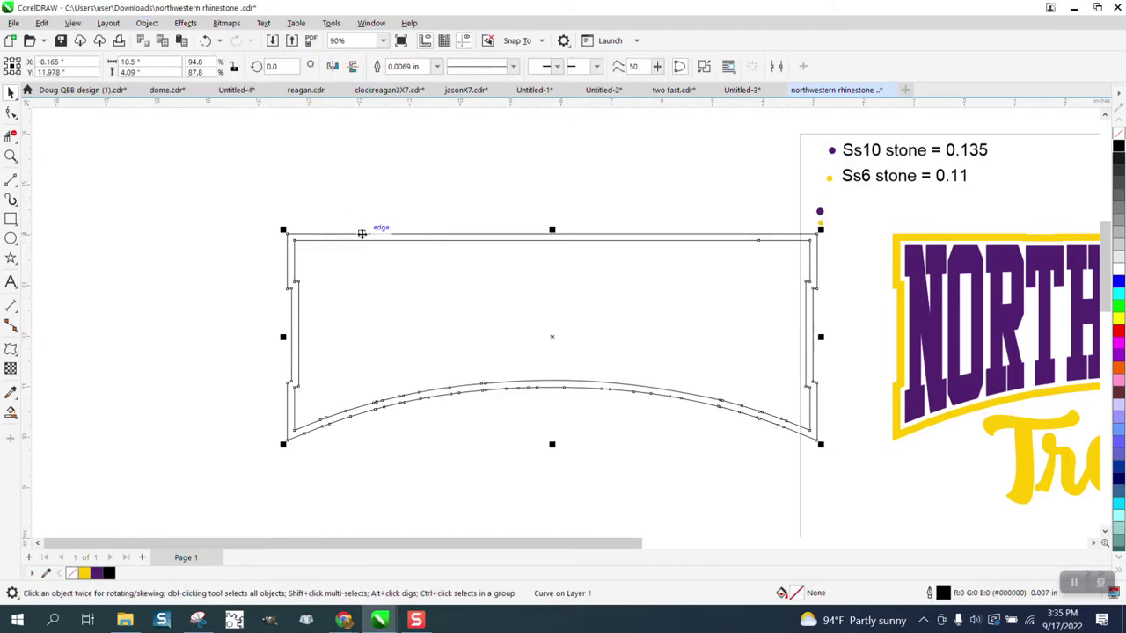
pyautogui.press('Left')
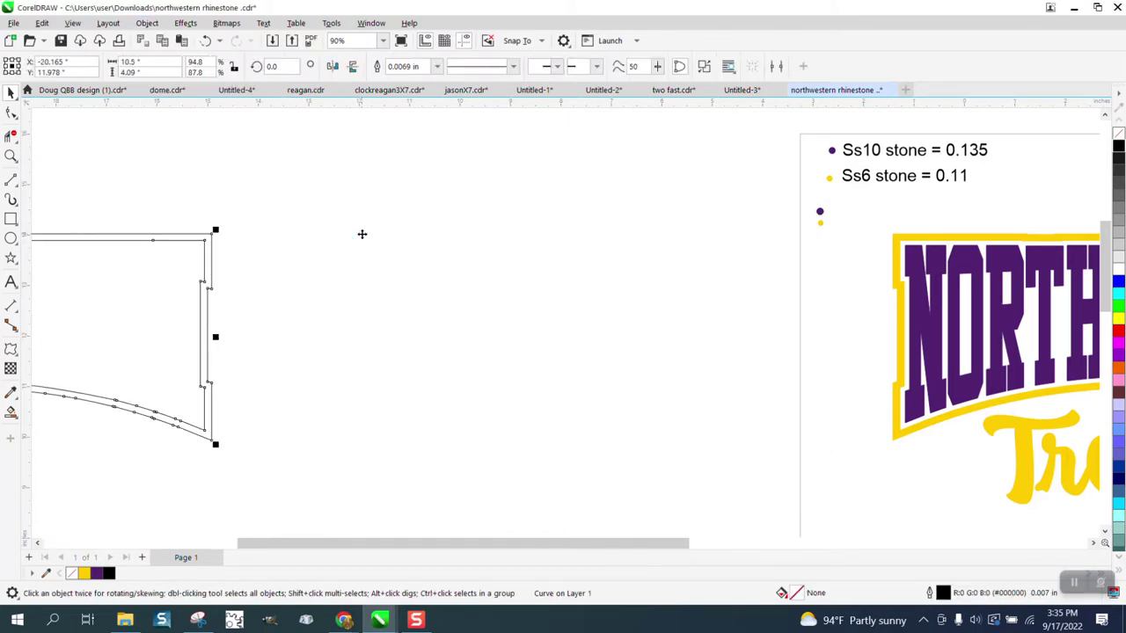
pyautogui.click(147, 23)
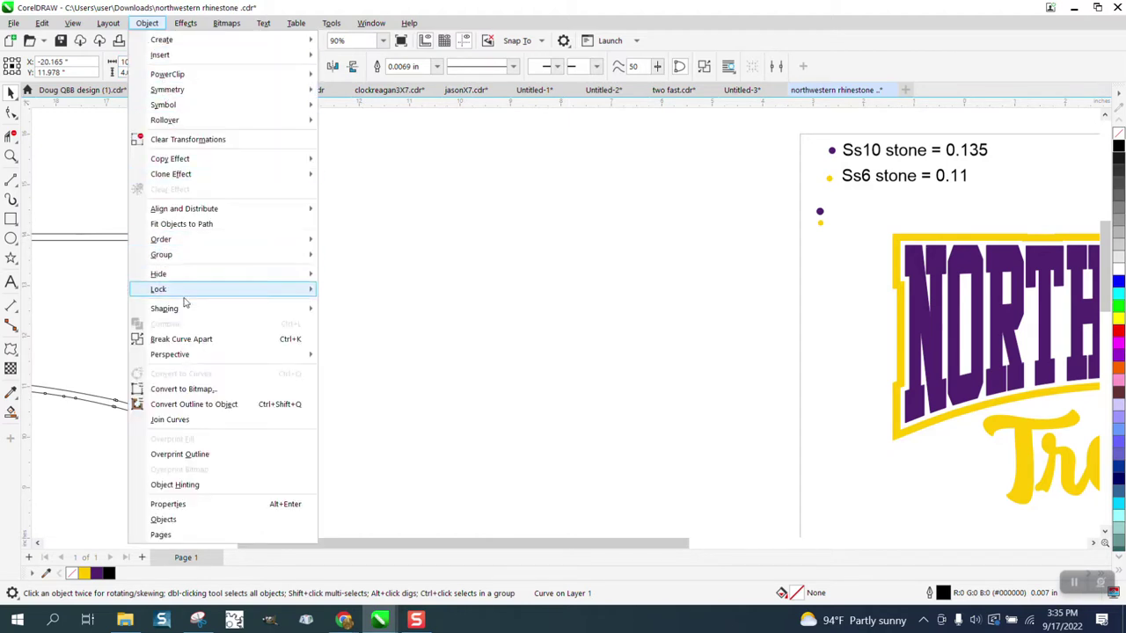
pyautogui.click(192, 340)
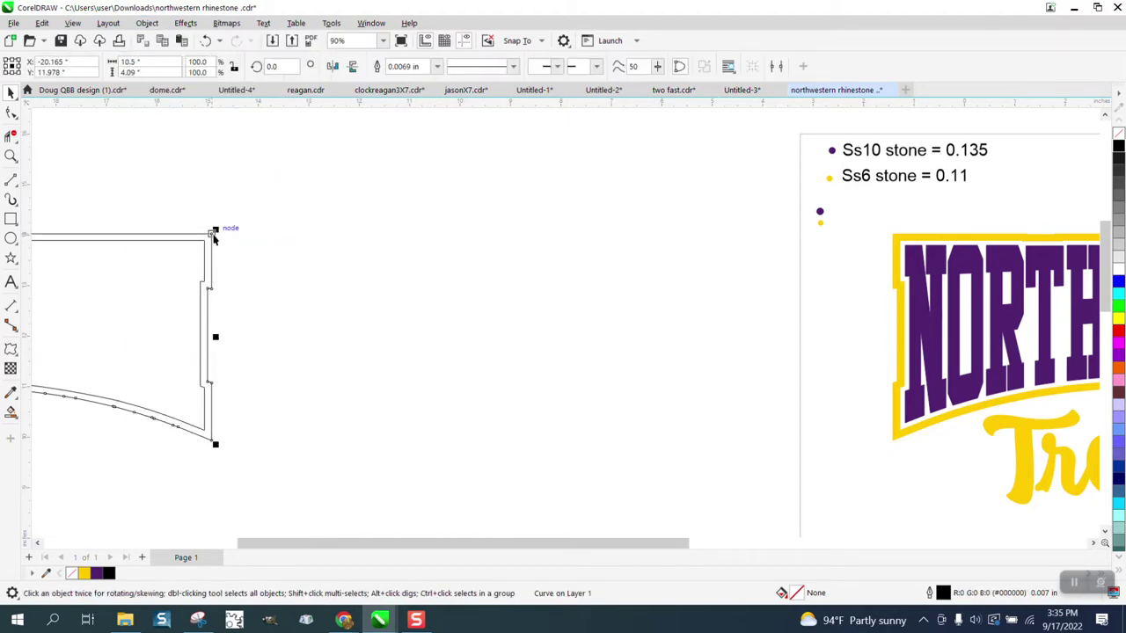
pyautogui.hotkey('ctrl', 'v')
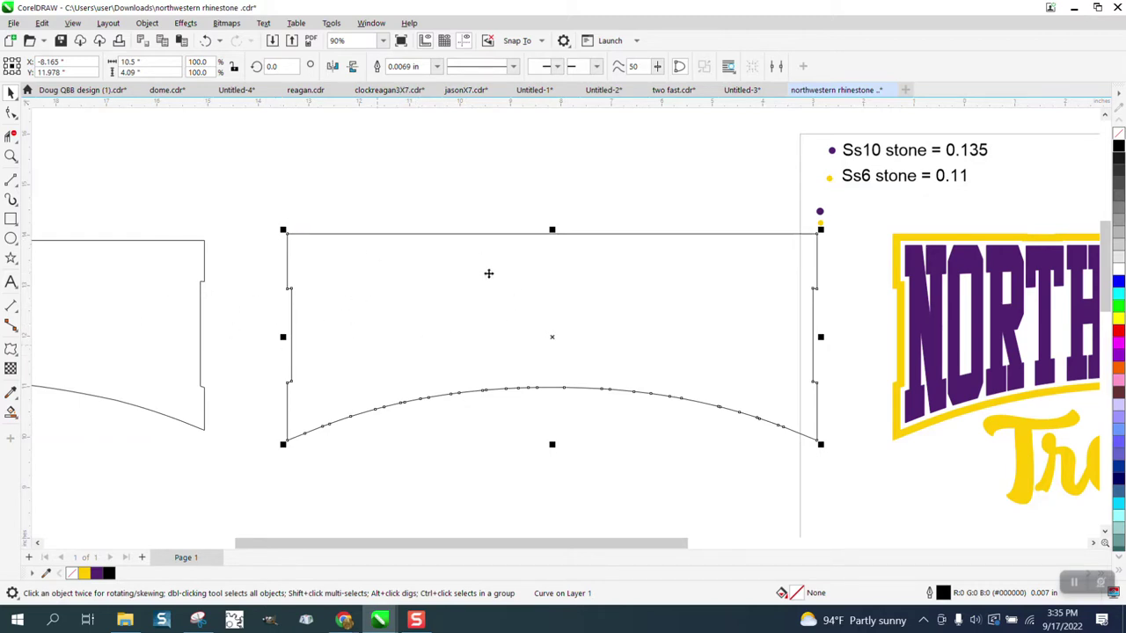
# Show the Properties docker to read the outline curve's length of 29.76693 in.
pyautogui.click(370, 23)
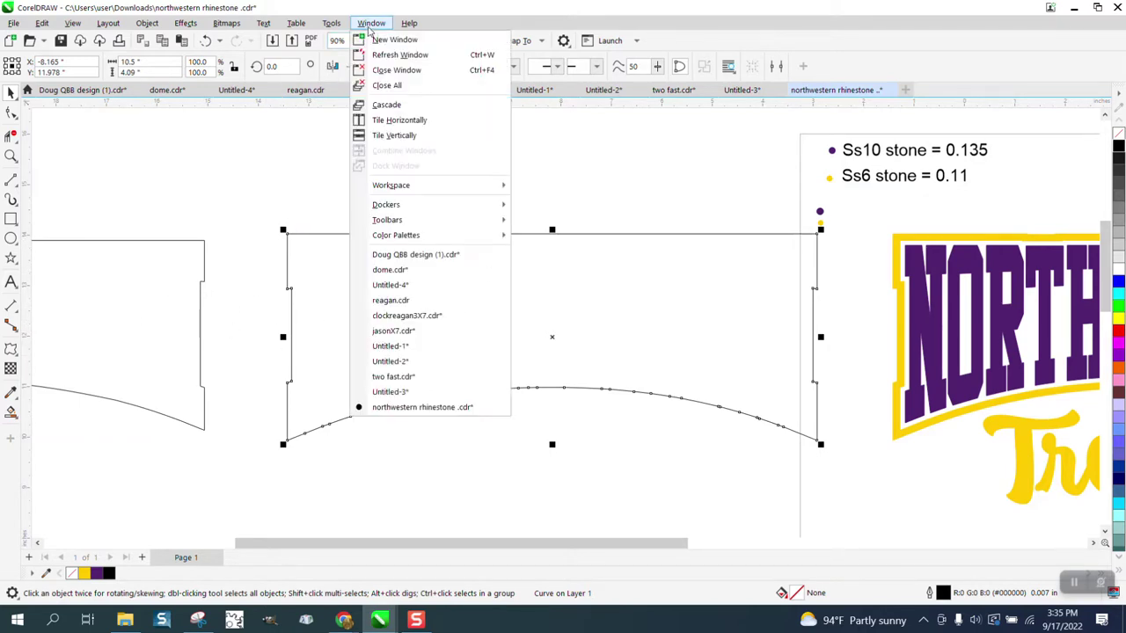
pyautogui.moveTo(387, 208)
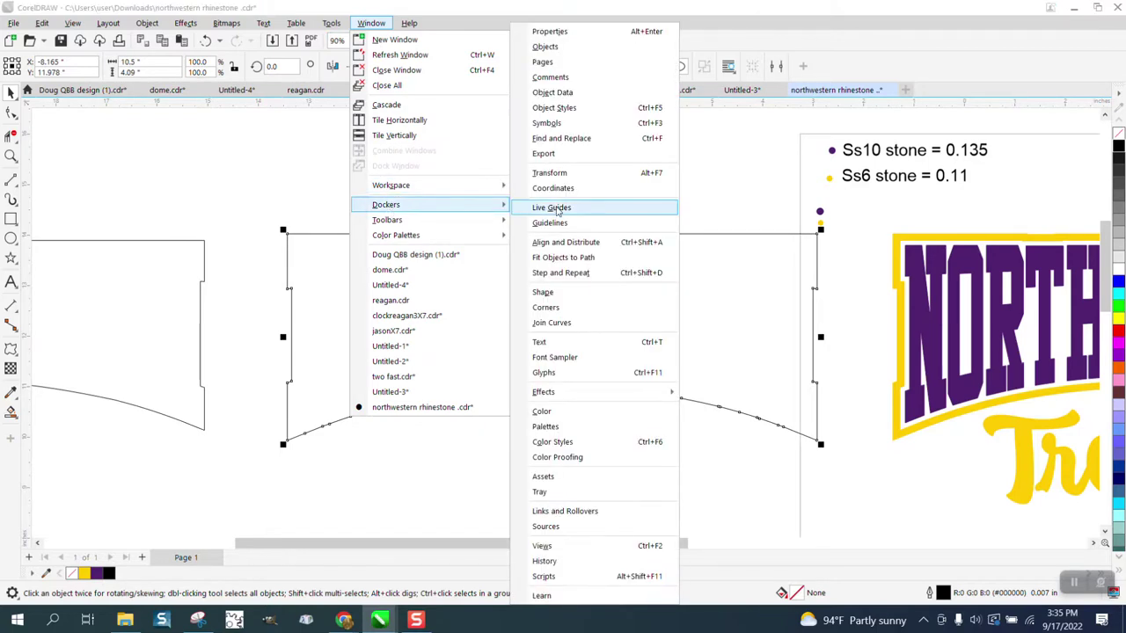
pyautogui.click(545, 31)
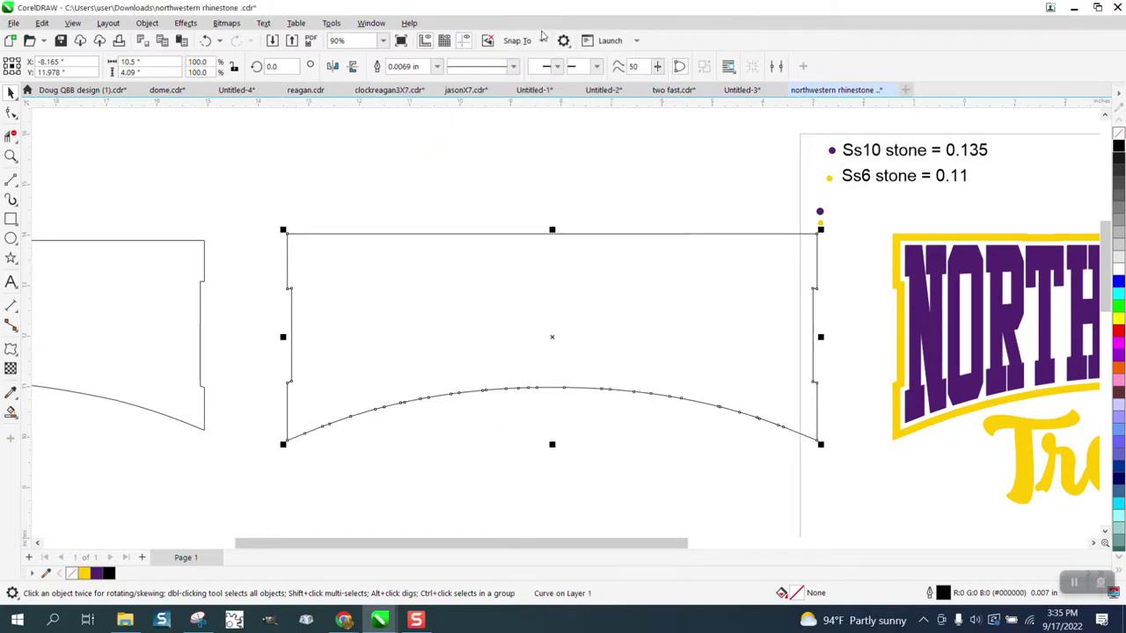
pyautogui.click(967, 107)
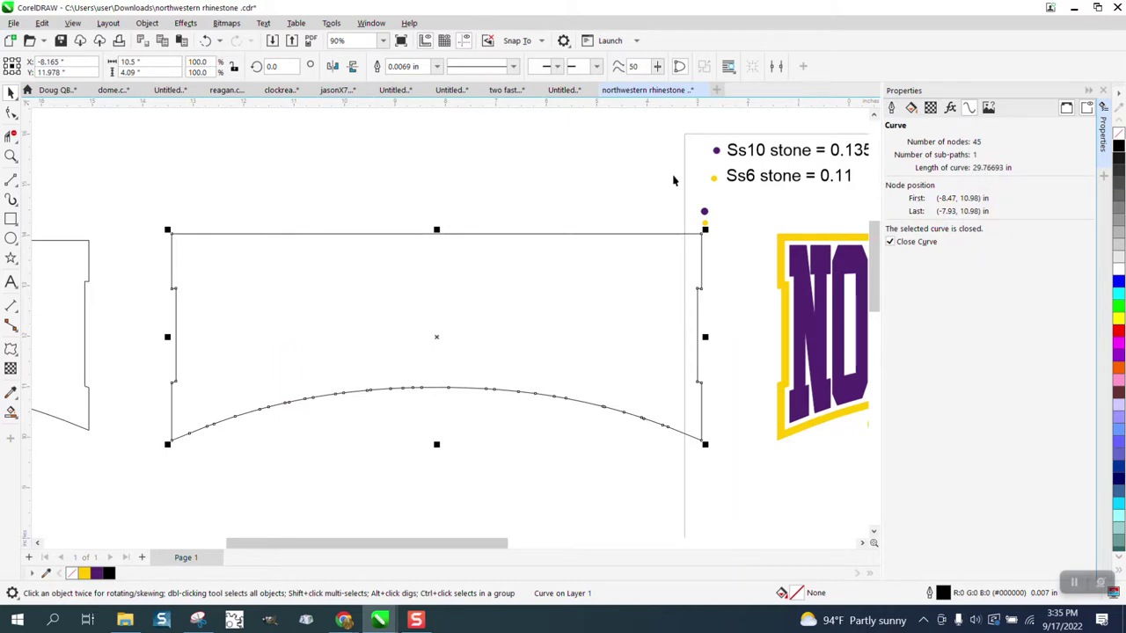
# Add a 29.766 text note above the badge and drag the purple stone onto the canvas.
pyautogui.click(12, 281)
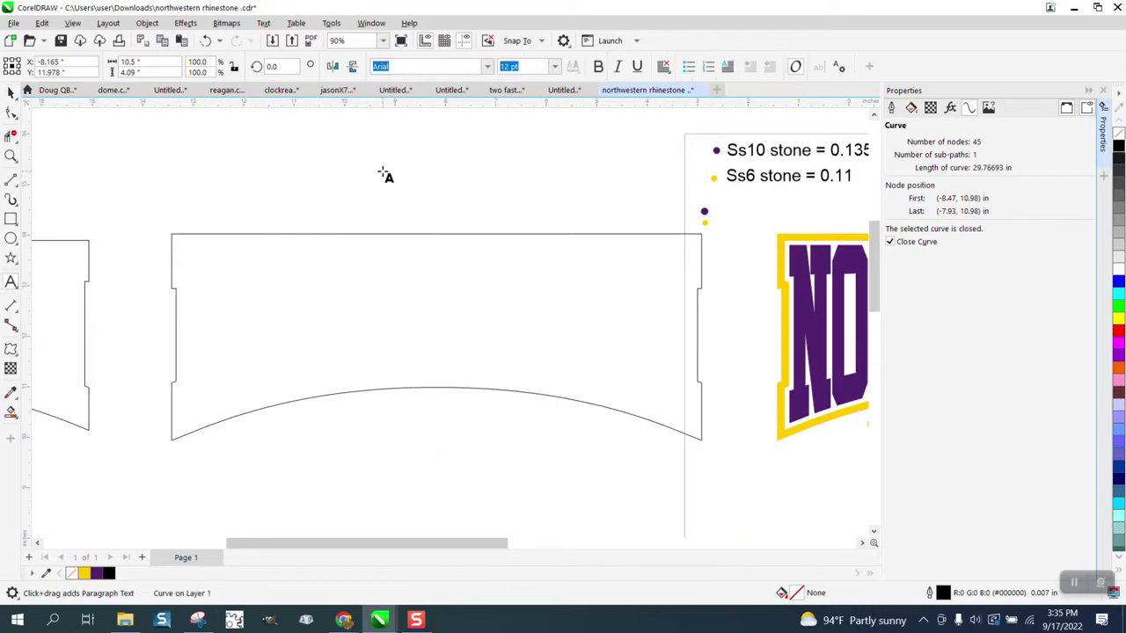
pyautogui.click(390, 173)
pyautogui.write('29.766')
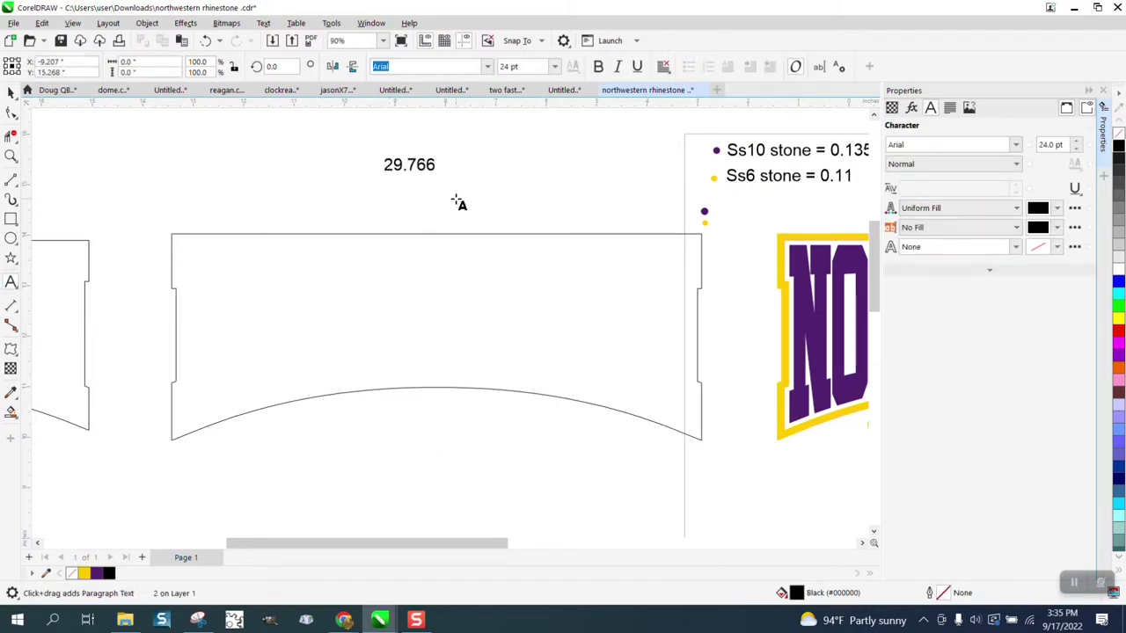
pyautogui.press('Escape')
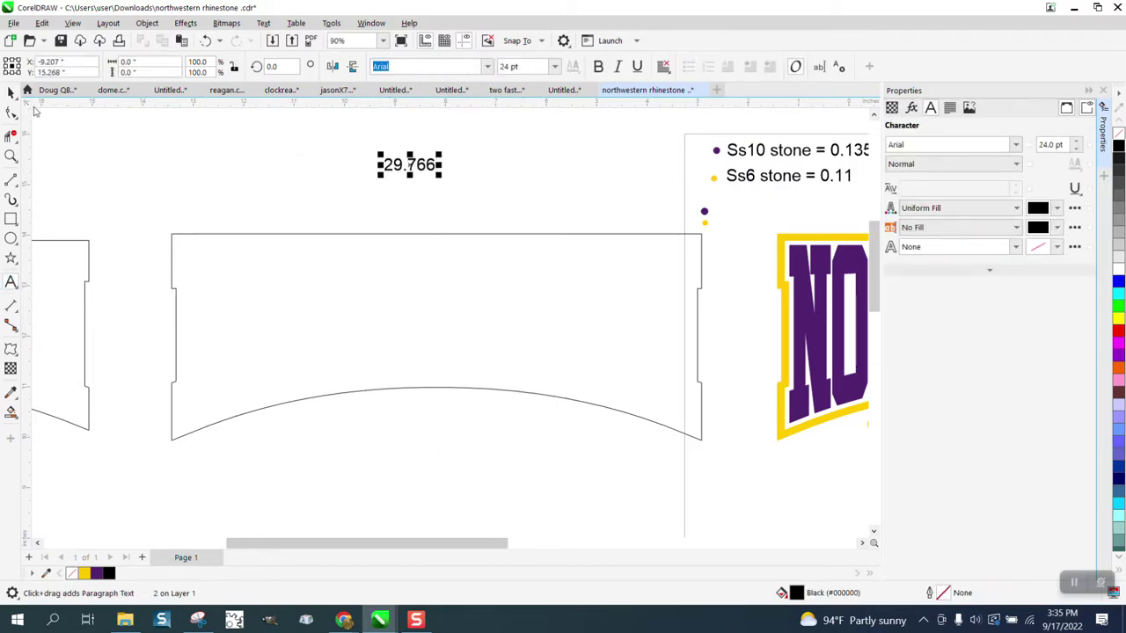
pyautogui.click(12, 92)
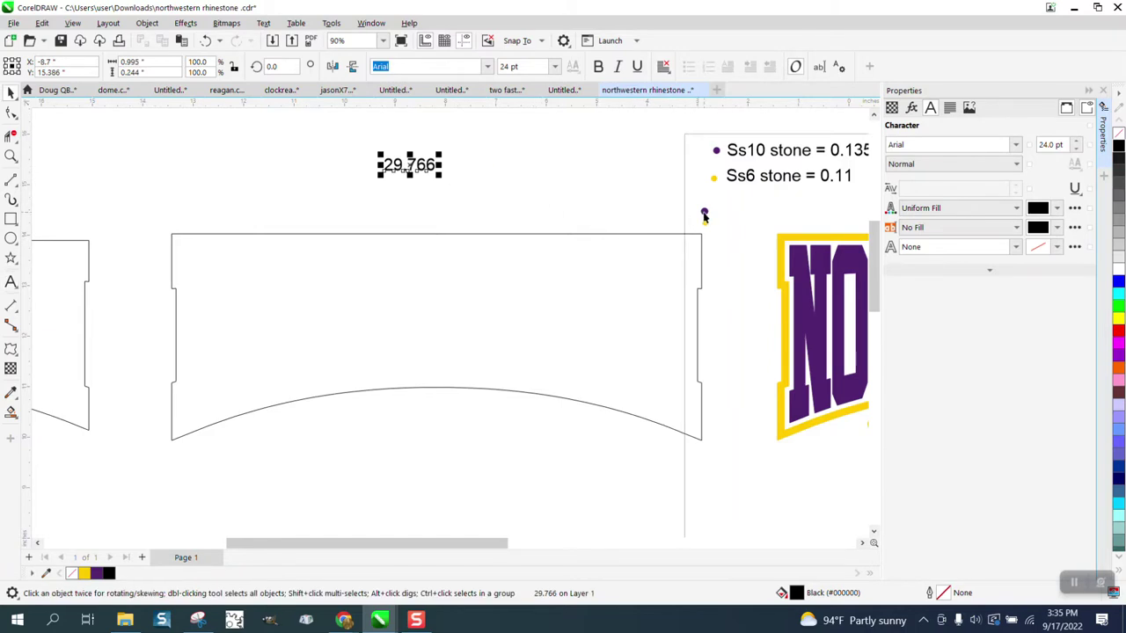
pyautogui.moveTo(703, 213); pyautogui.dragTo(426, 191)
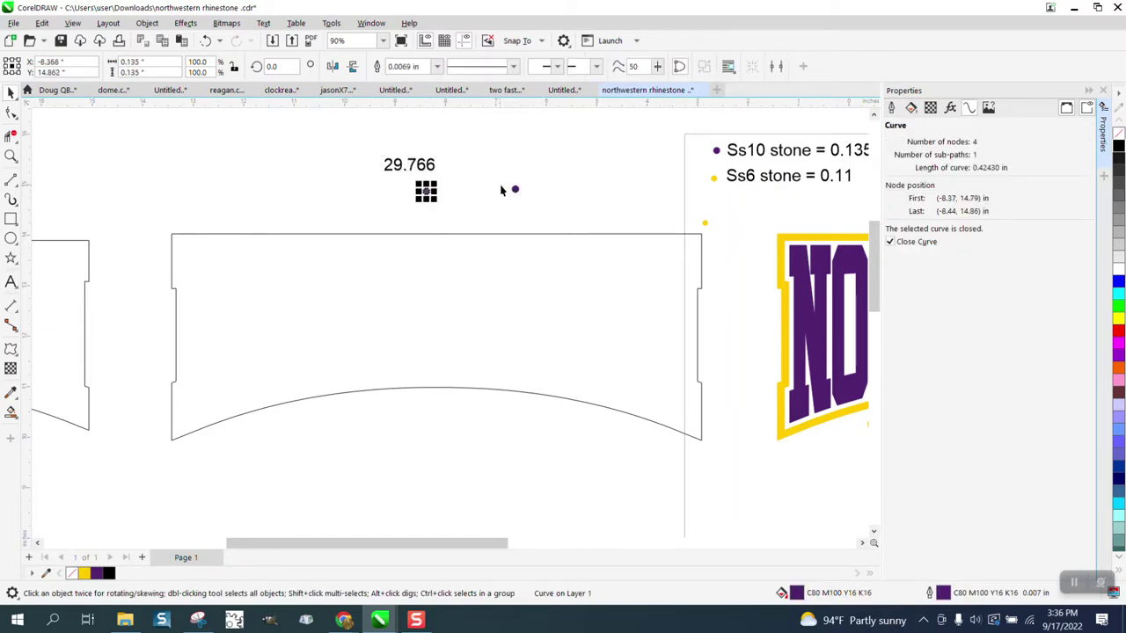
# Zoom in on the purple stone and duplicate it just to the right of the original.
pyautogui.click(704, 209)
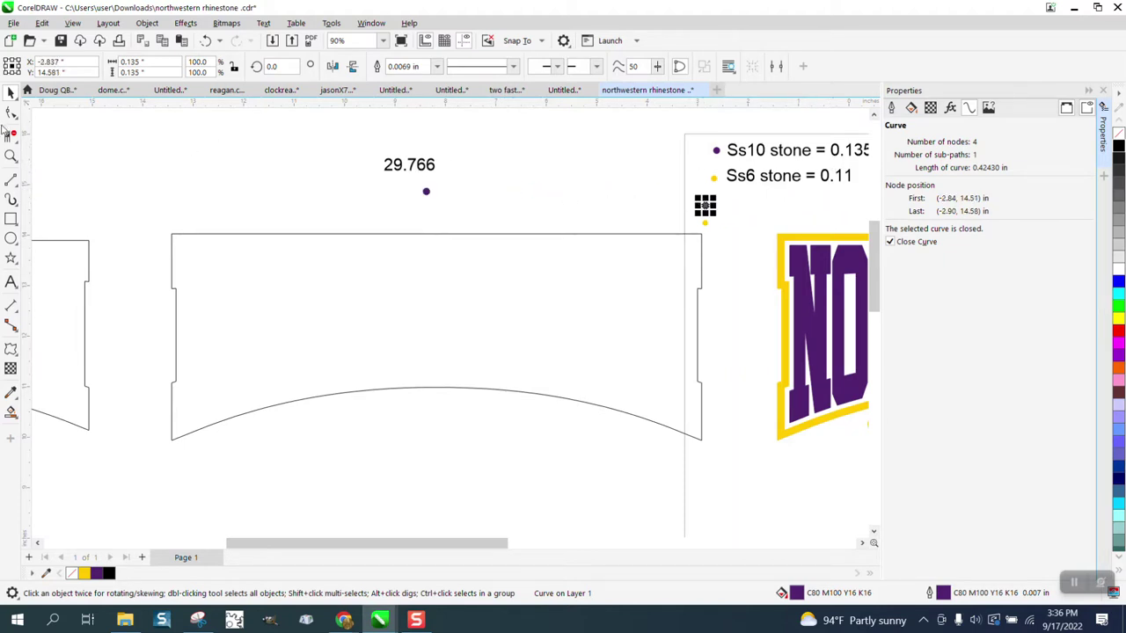
pyautogui.click(10, 156)
pyautogui.moveTo(504, 216); pyautogui.dragTo(503, 215)
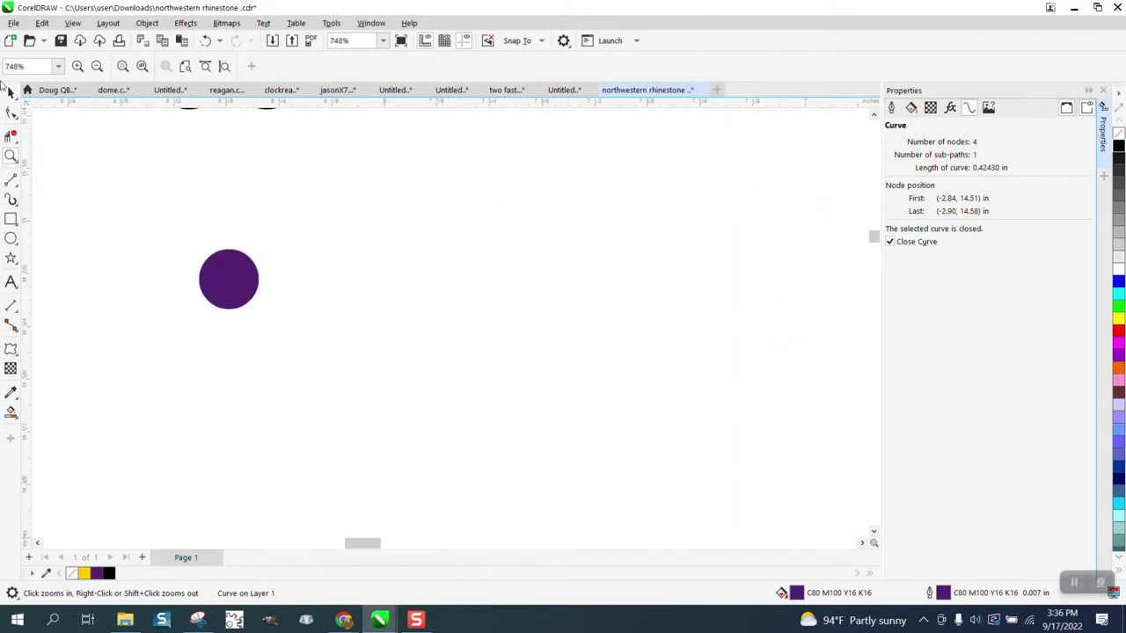
pyautogui.click(10, 91)
pyautogui.click(387, 111)
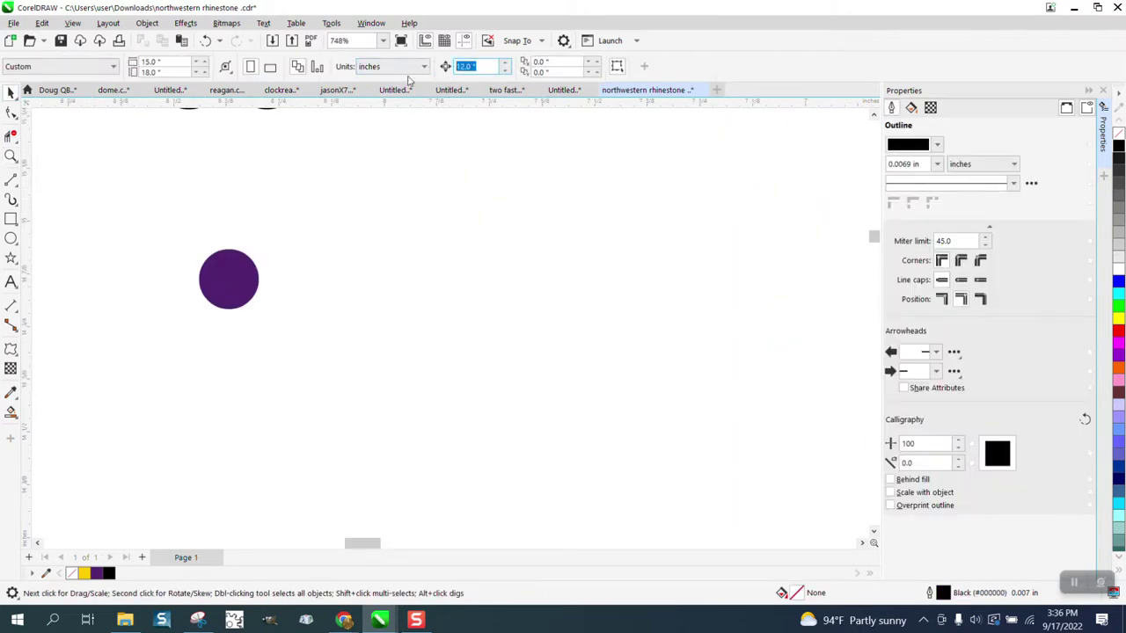
pyautogui.click(248, 269)
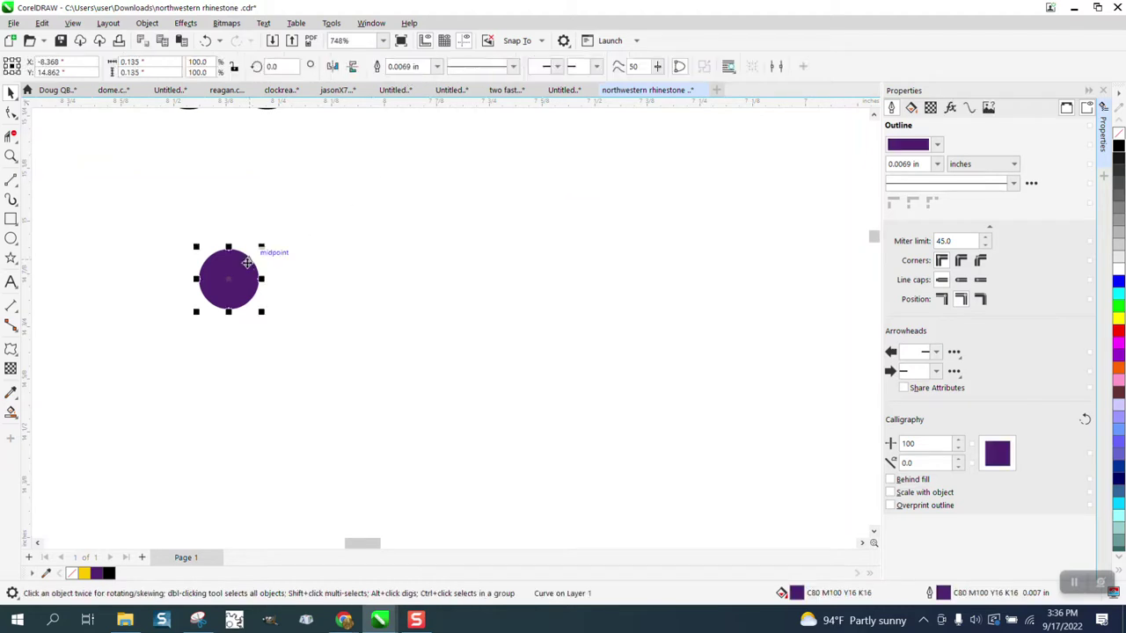
pyautogui.click(260, 216)
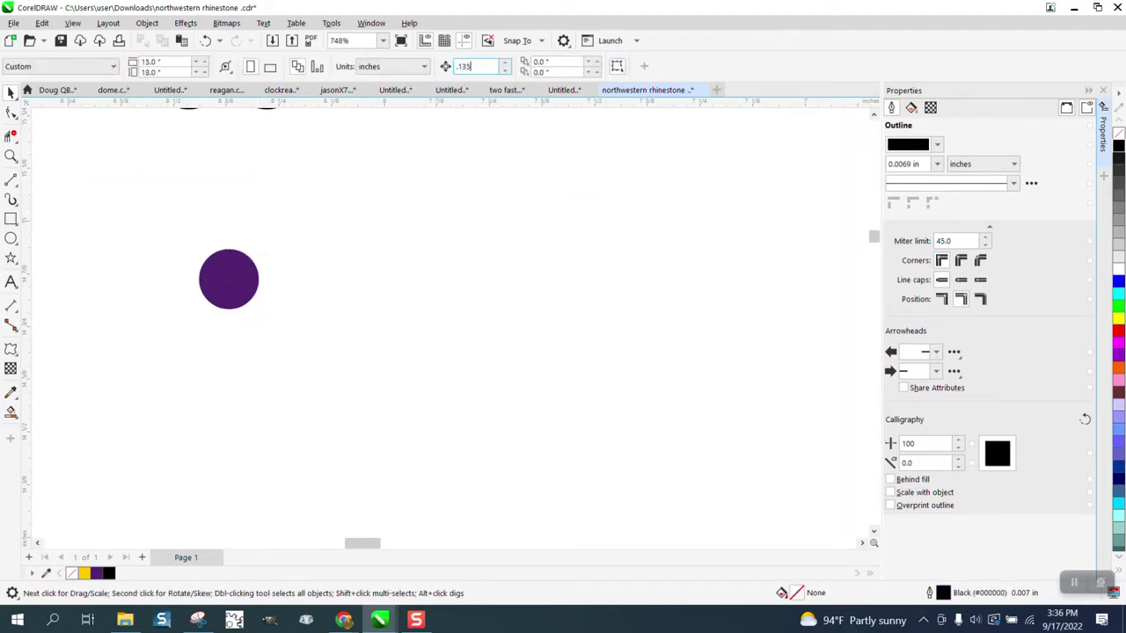
pyautogui.click(252, 280)
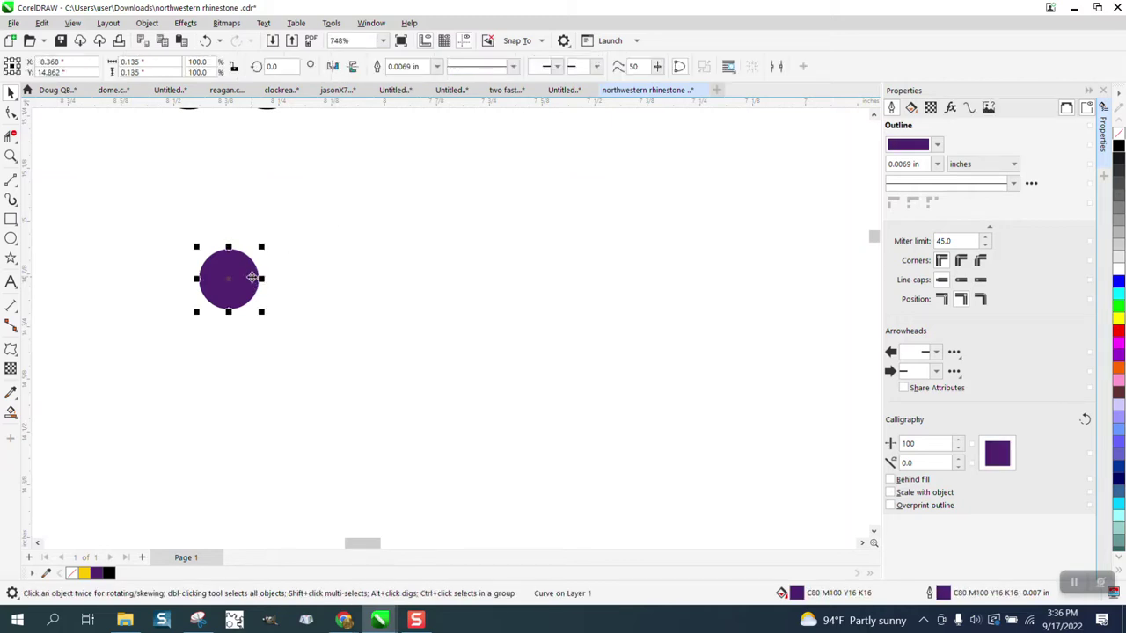
pyautogui.press('KP_Add')
pyautogui.press('Right')
pyautogui.press('Right')
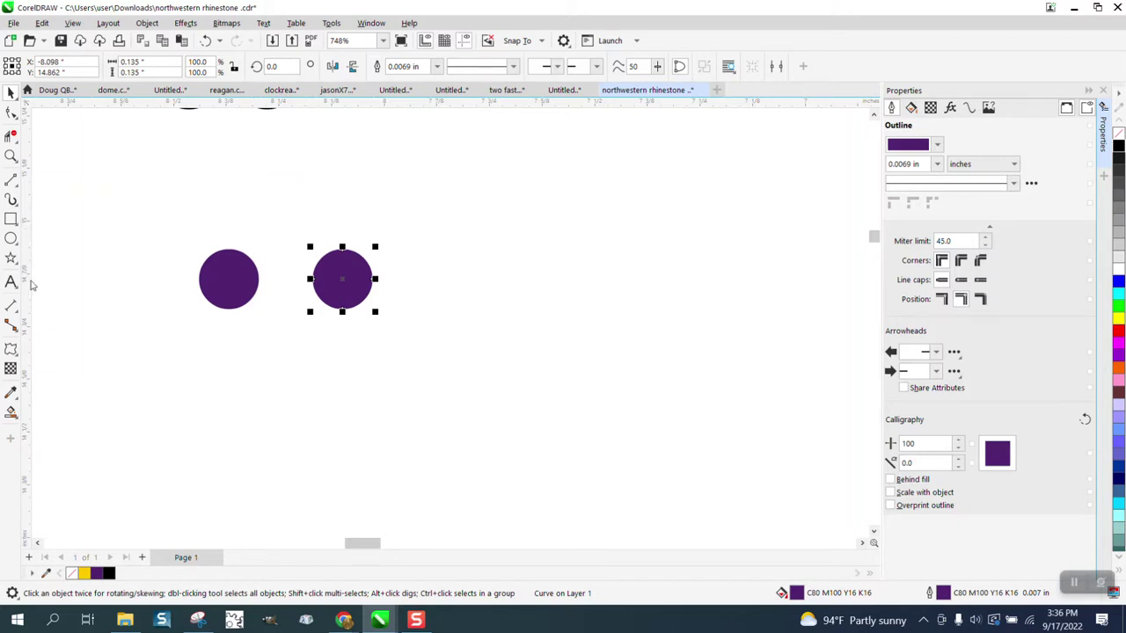
# Place a 0.27" parallel dimension between the two purple circles' centres.
pyautogui.click(20, 315)
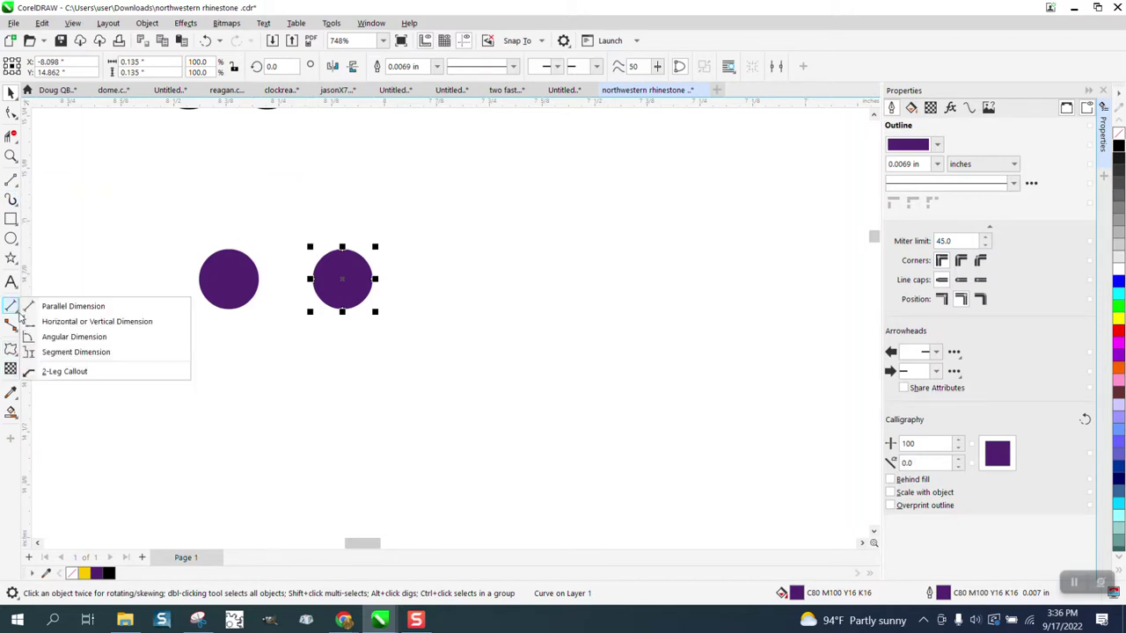
pyautogui.click(39, 306)
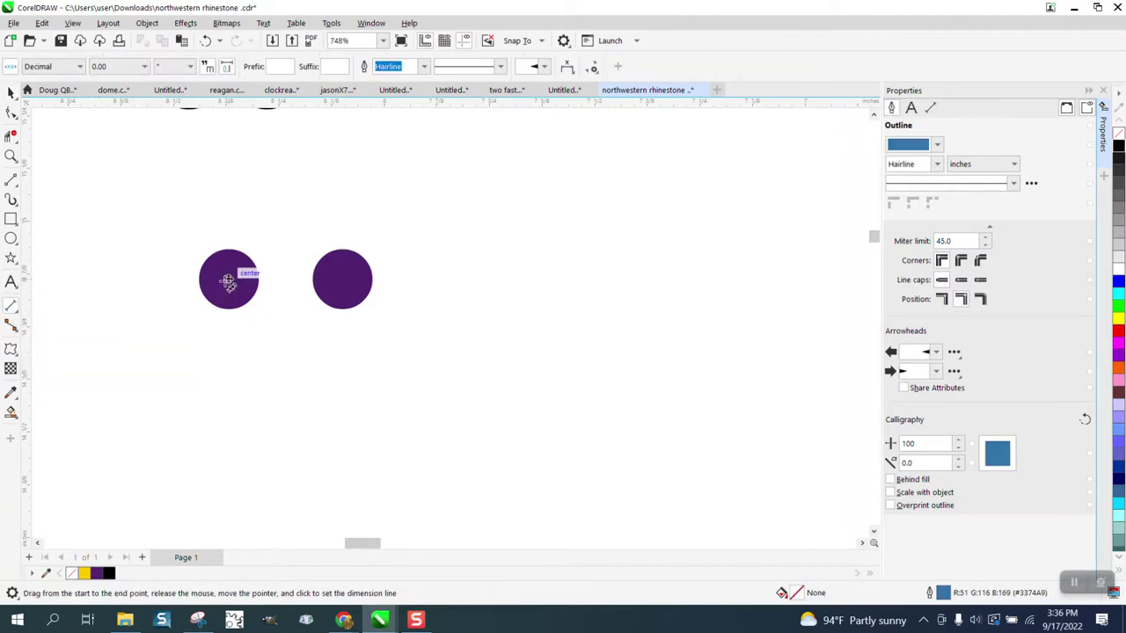
pyautogui.moveTo(228, 280); pyautogui.dragTo(342, 280)
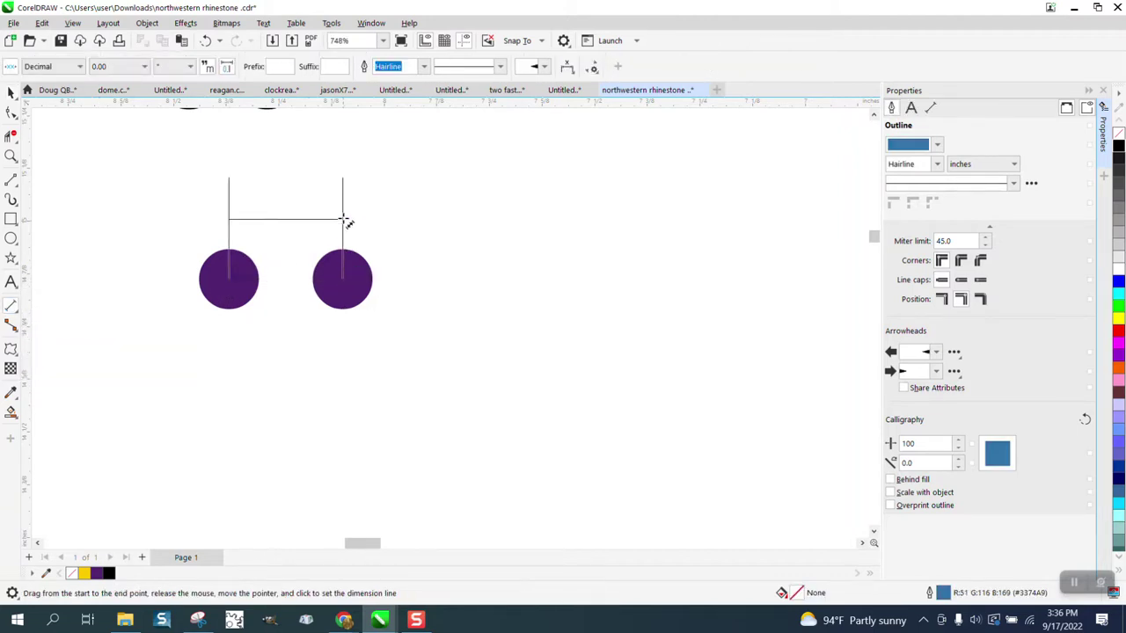
pyautogui.click(346, 218)
# Move the 29.766 note above the dimension and launch Calculator.
pyautogui.click(10, 91)
pyautogui.scroll(-3, 369, 299)
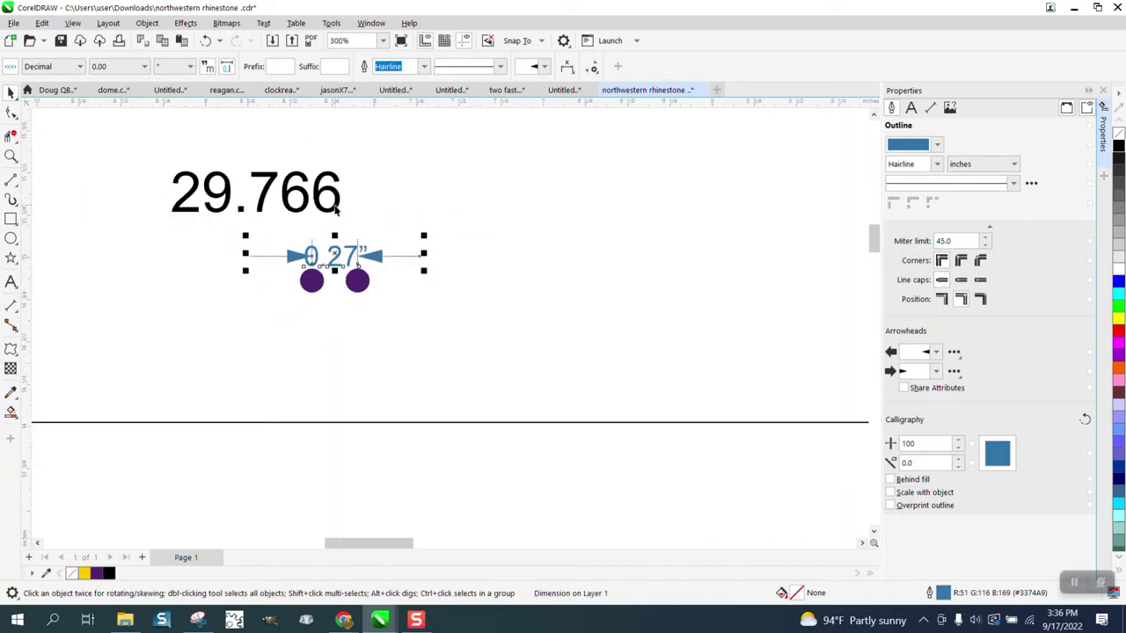
pyautogui.moveTo(336, 206); pyautogui.dragTo(461, 195)
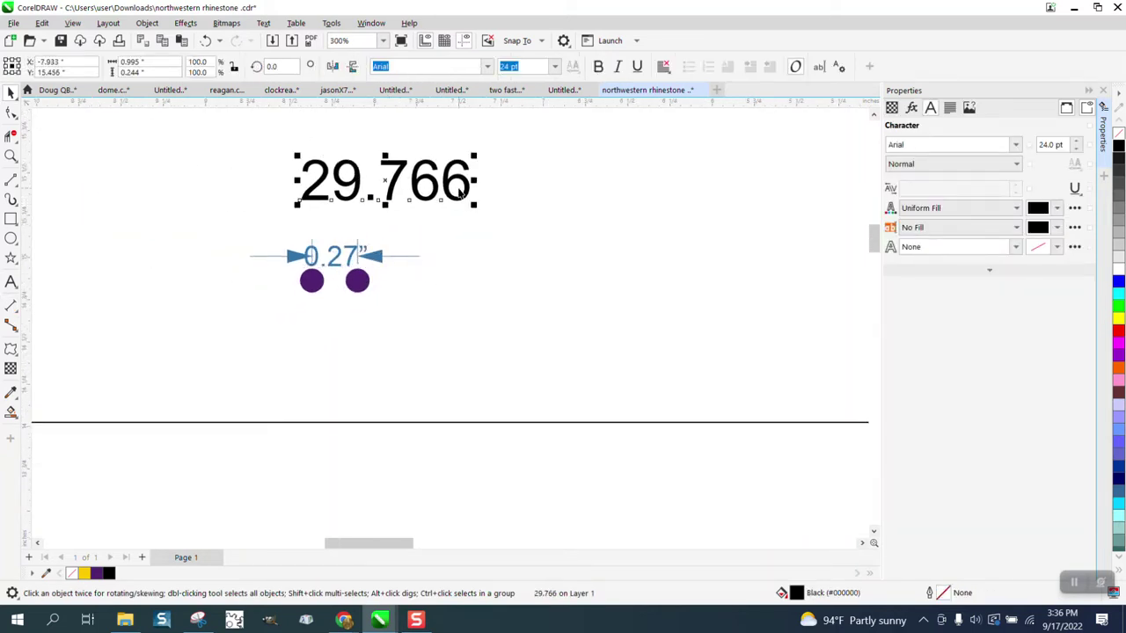
pyautogui.press('XF86Calculator')
# Divide 29.766 by 0.27 in Calculator, giving about 110.24.
pyautogui.write('29.766')
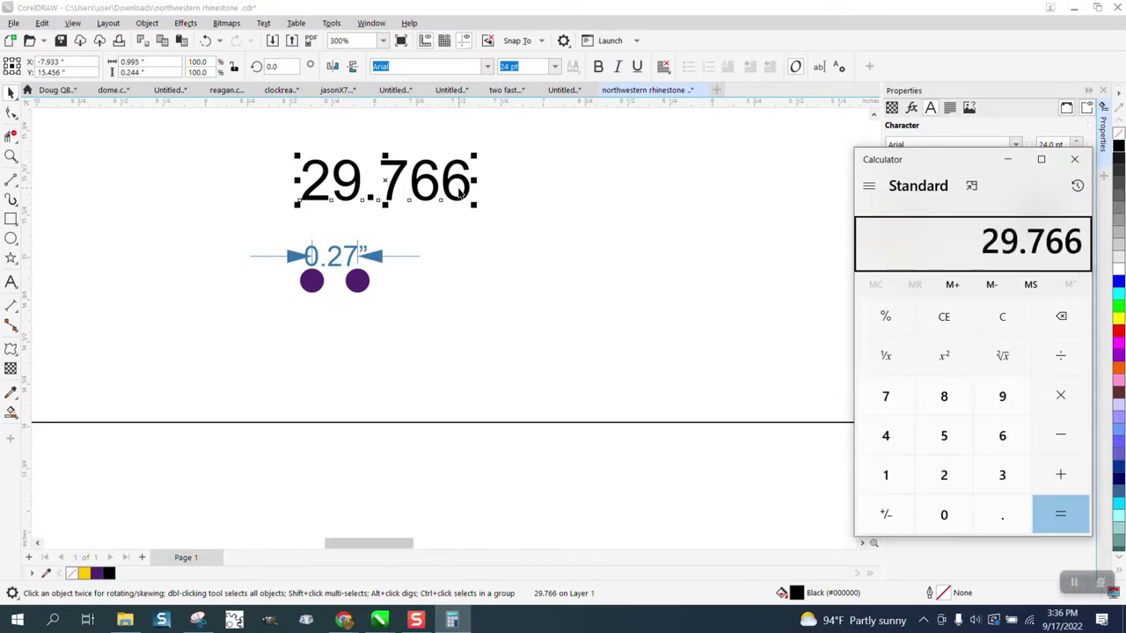
pyautogui.write('/0.27')
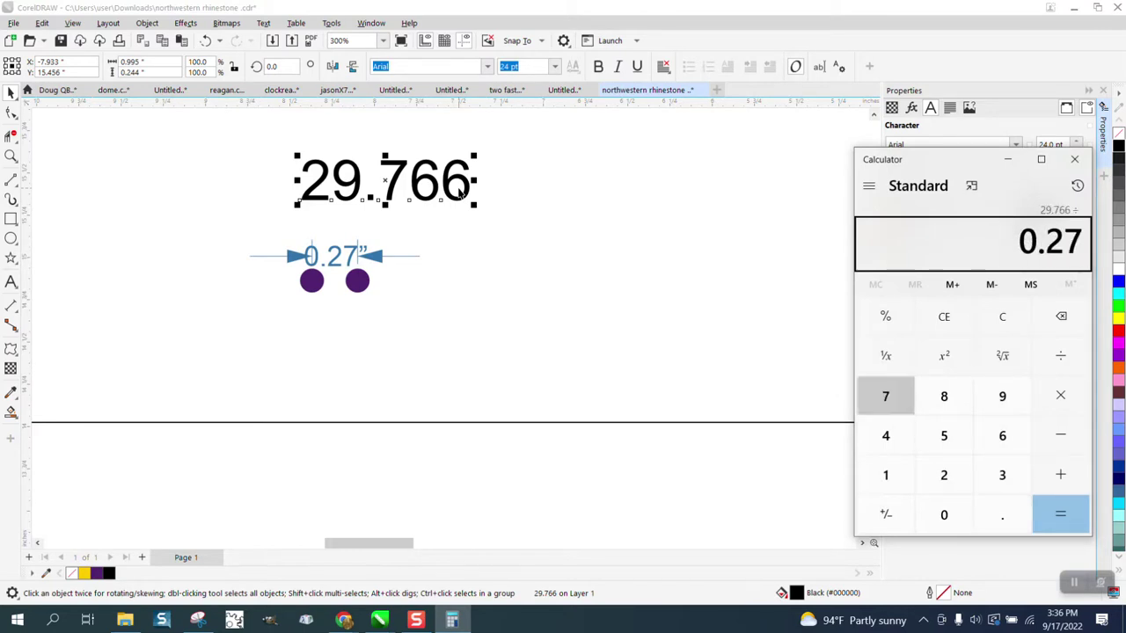
pyautogui.press('Return')
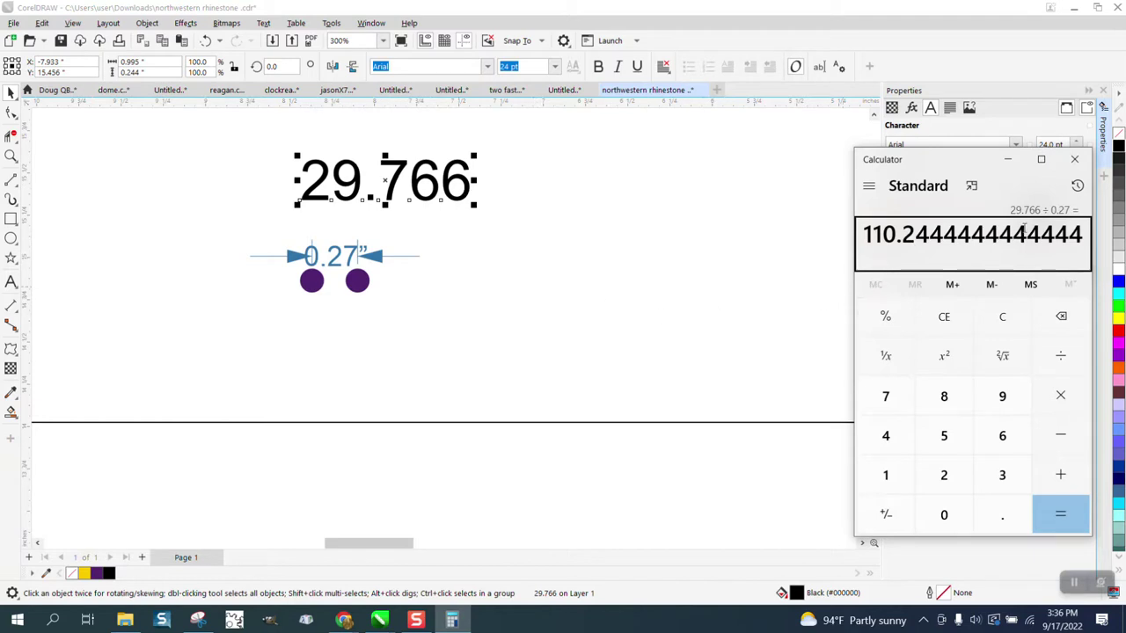
# Close Calculator, delete the 0.27" dimension, and hide the properties panel.
pyautogui.click(1074, 159)
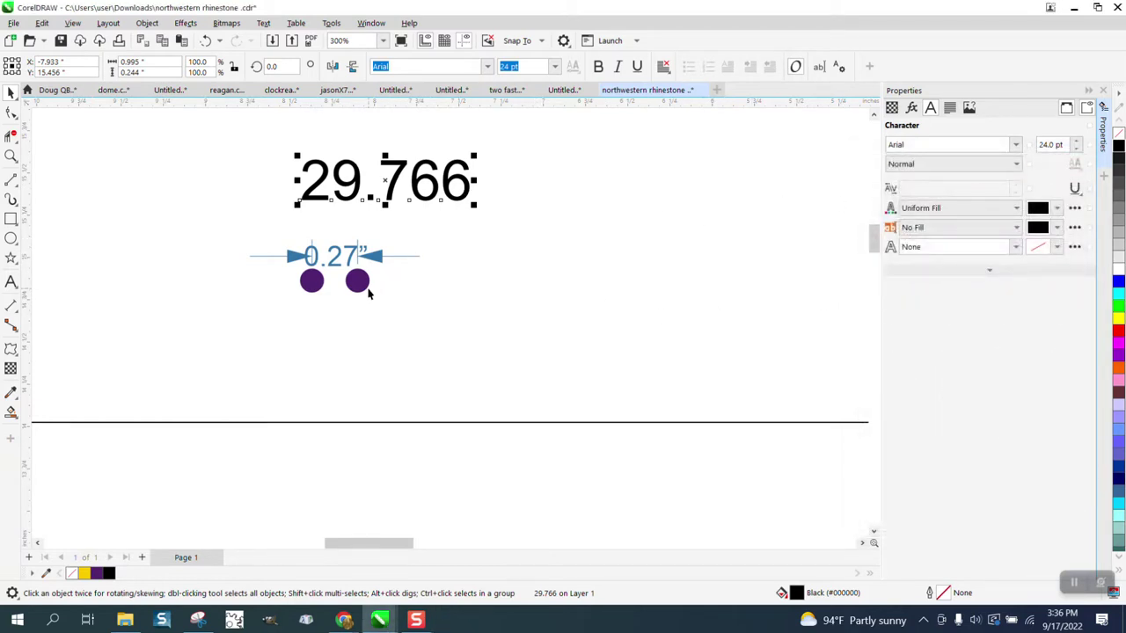
pyautogui.click(358, 257)
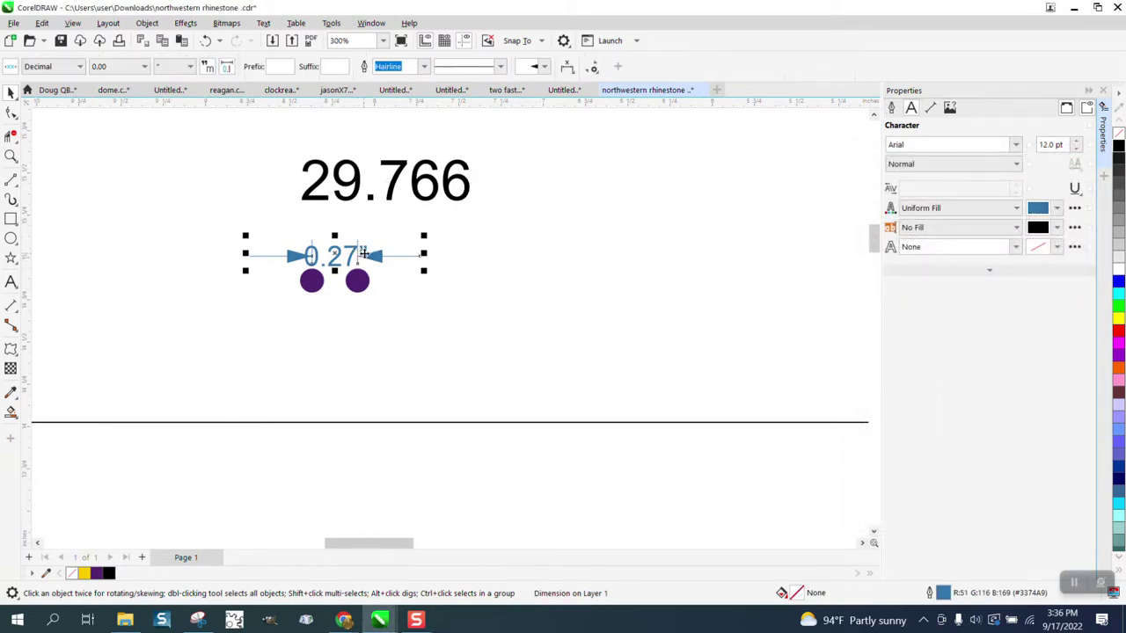
pyautogui.press('Delete')
pyautogui.scroll(-1, 358, 260)
pyautogui.scroll(-2, 522, 258)
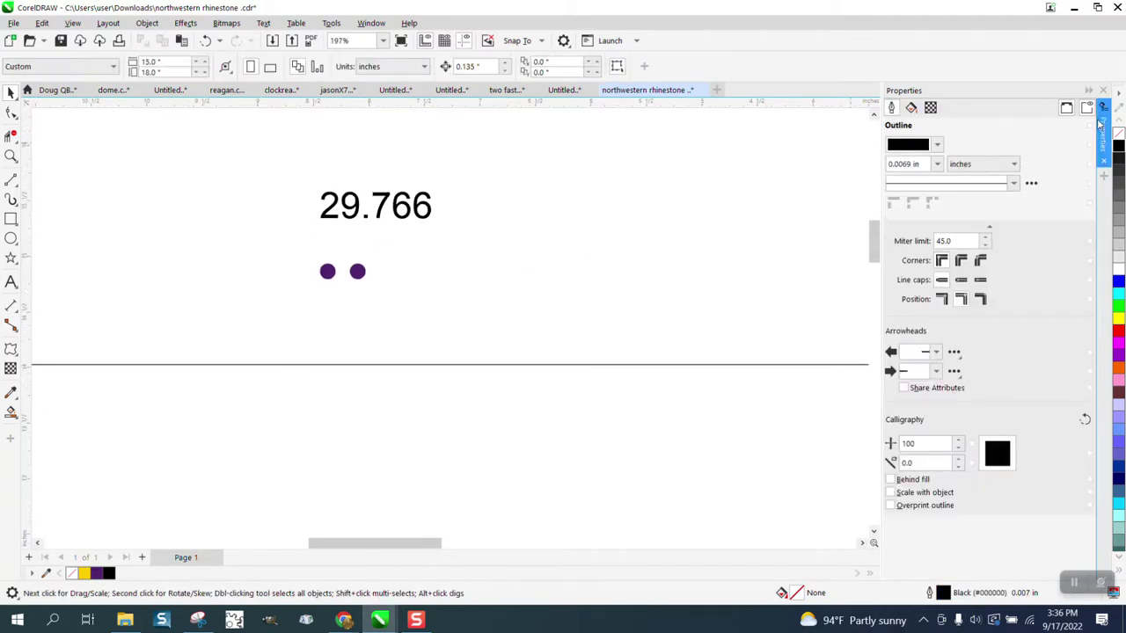
pyautogui.hotkey('alt', 'Return')
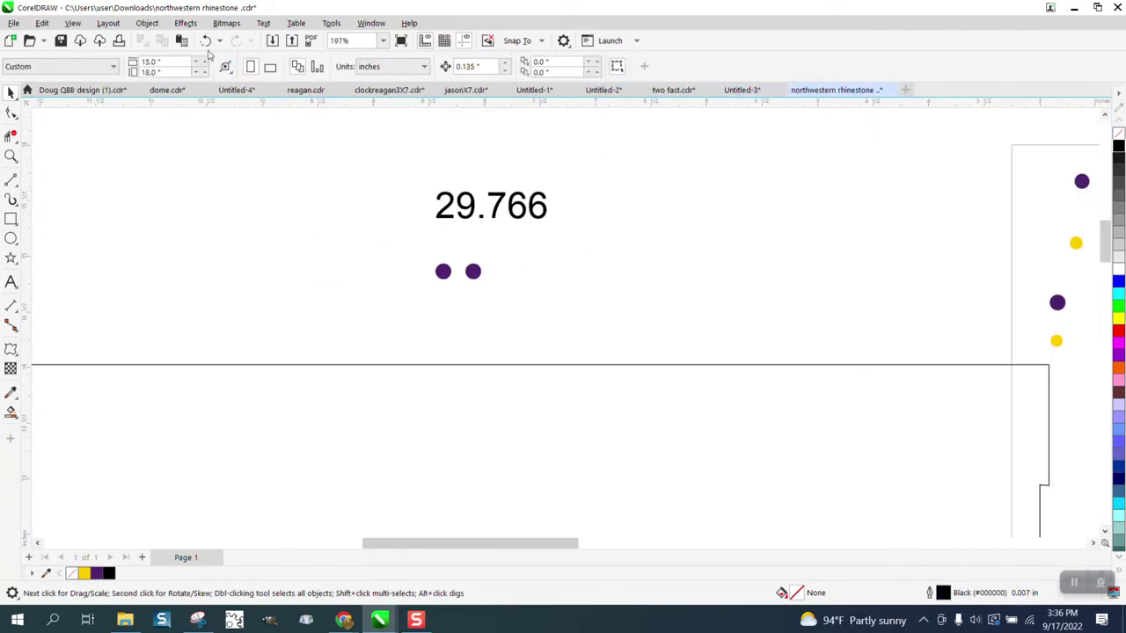
# Blend the two purple dots with 108 steps using the Blend docker.
pyautogui.click(187, 24)
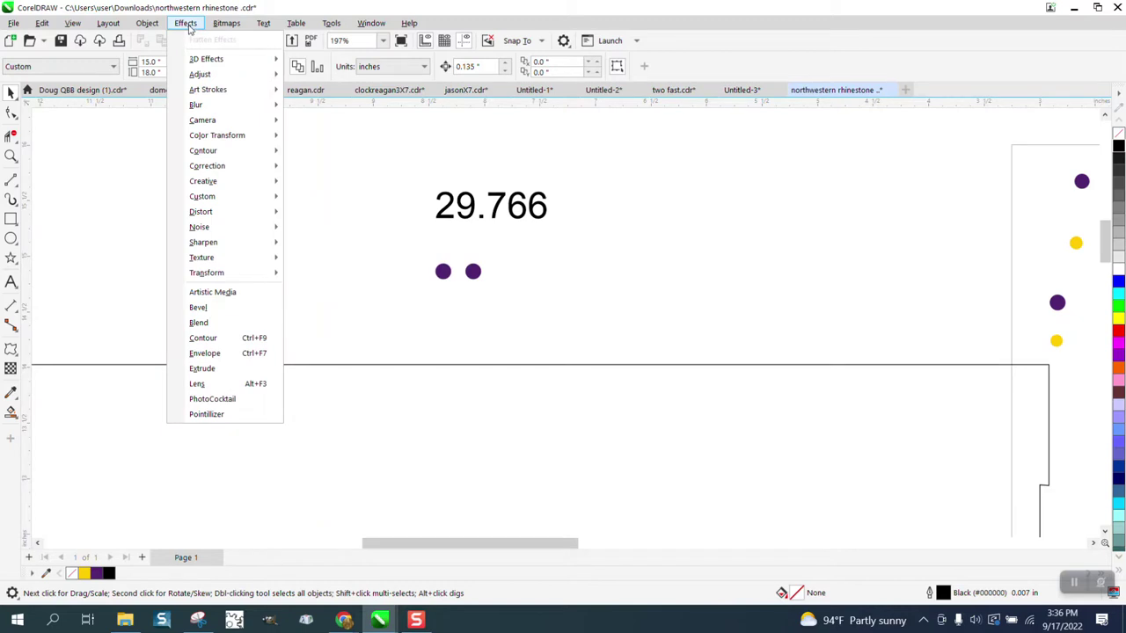
pyautogui.click(198, 323)
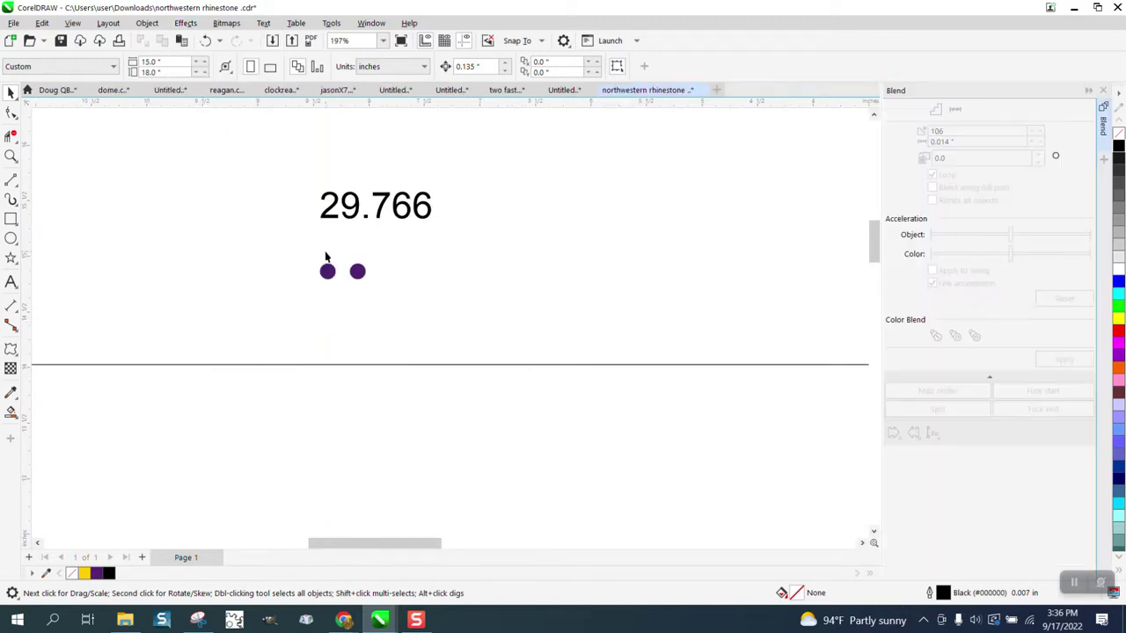
pyautogui.moveTo(280, 243); pyautogui.dragTo(444, 314)
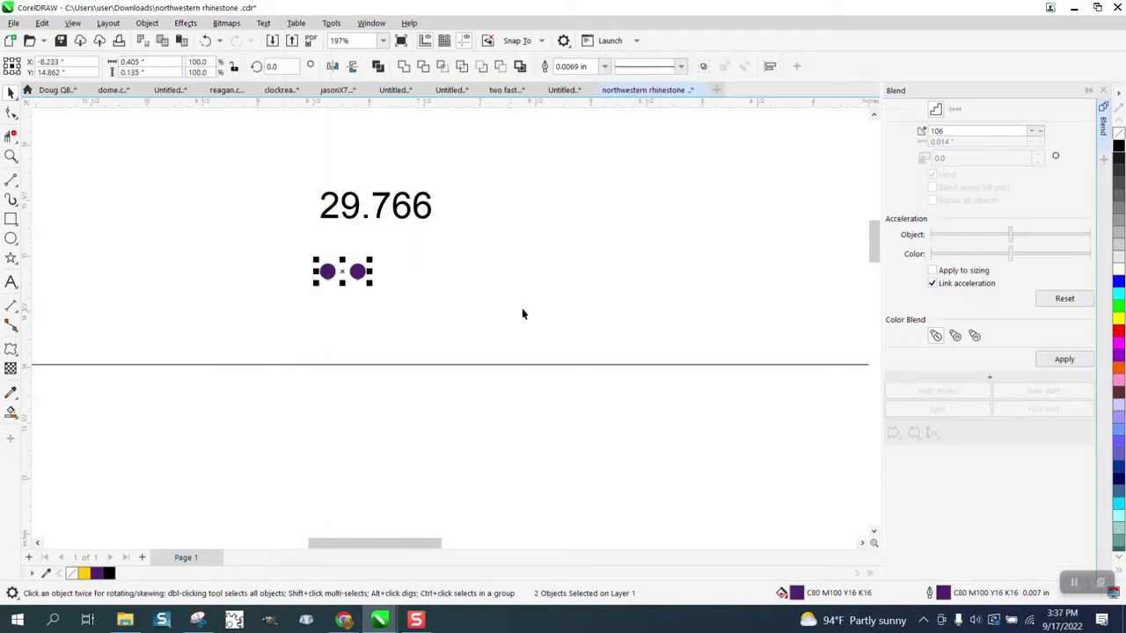
pyautogui.doubleClick(956, 132)
pyautogui.write('1')
pyautogui.click(1063, 359)
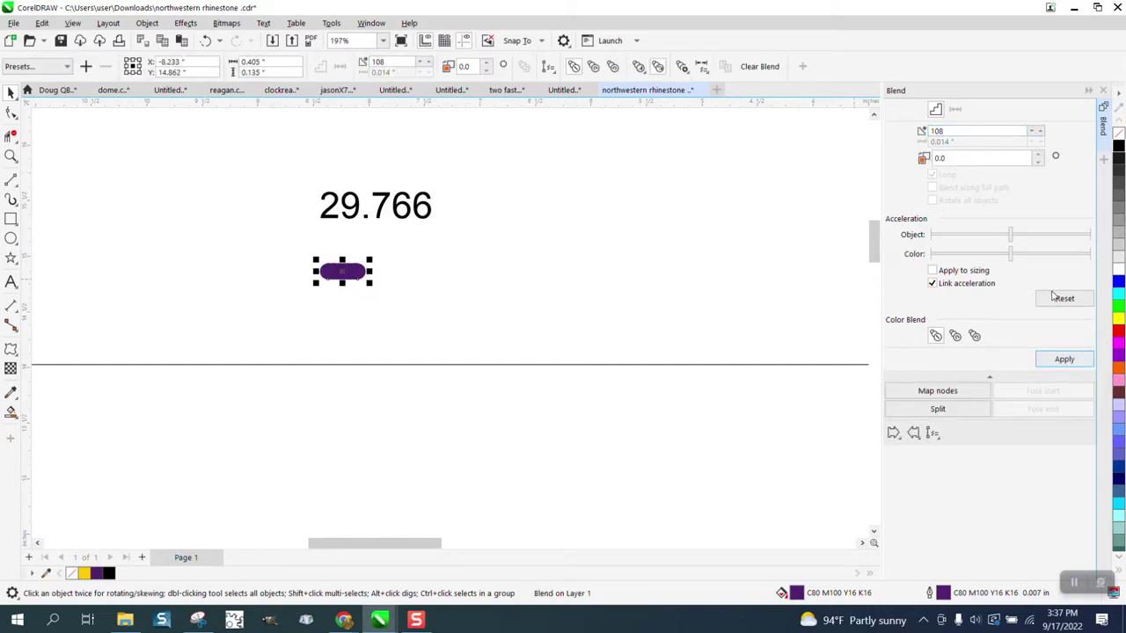
# Fit the blend to the horizontal line as a new path, blended along the full path.
pyautogui.click(935, 439)
pyautogui.click(946, 451)
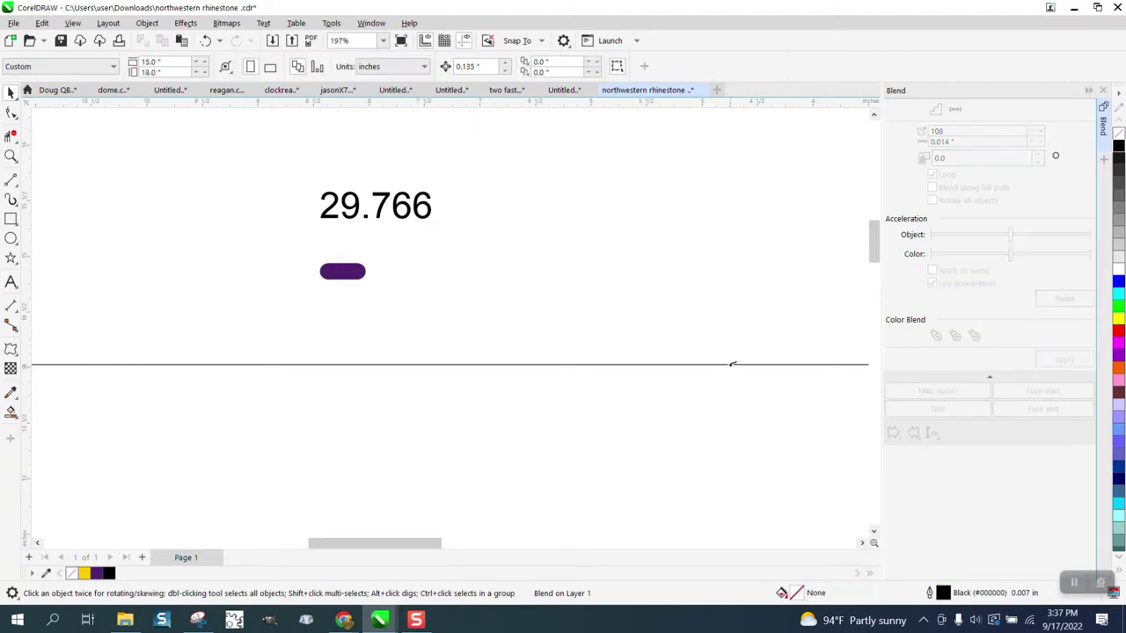
pyautogui.click(731, 363)
pyautogui.click(933, 187)
# Apply the line-path blend, then undo twice back to the two separate dots.
pyautogui.click(1064, 358)
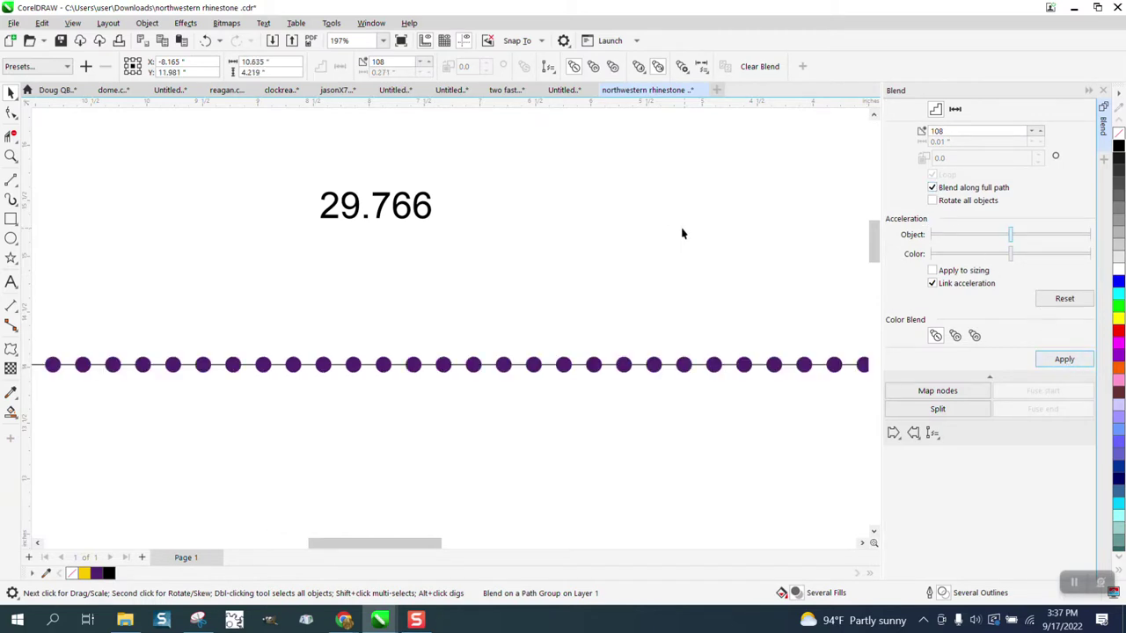
pyautogui.click(562, 208)
pyautogui.scroll(-2, 559, 207)
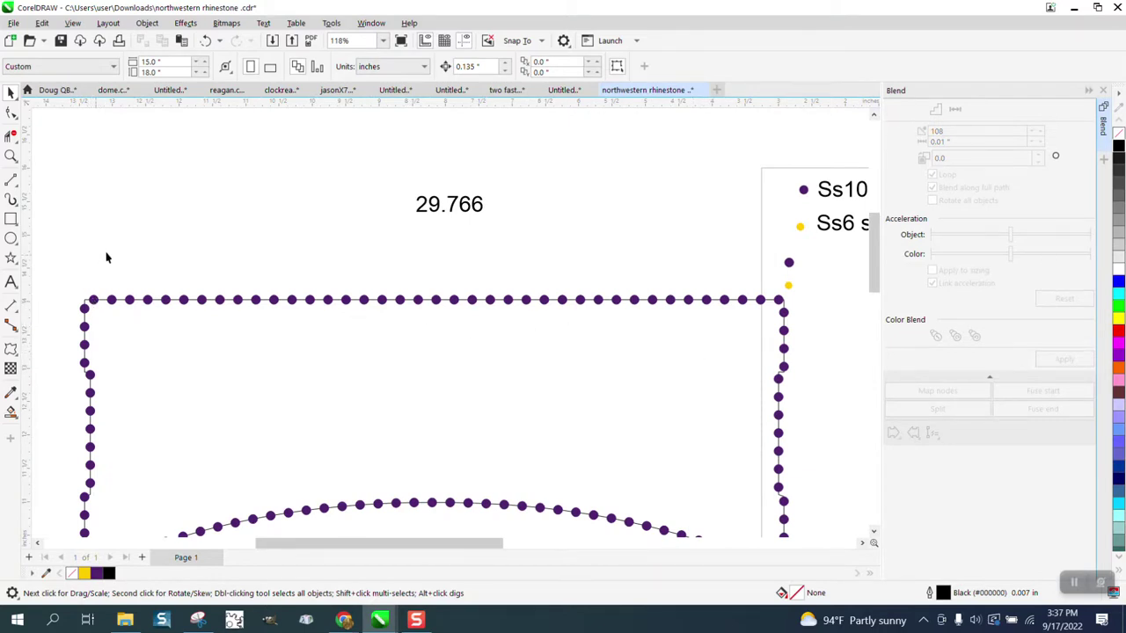
pyautogui.scroll(-1, 118, 252)
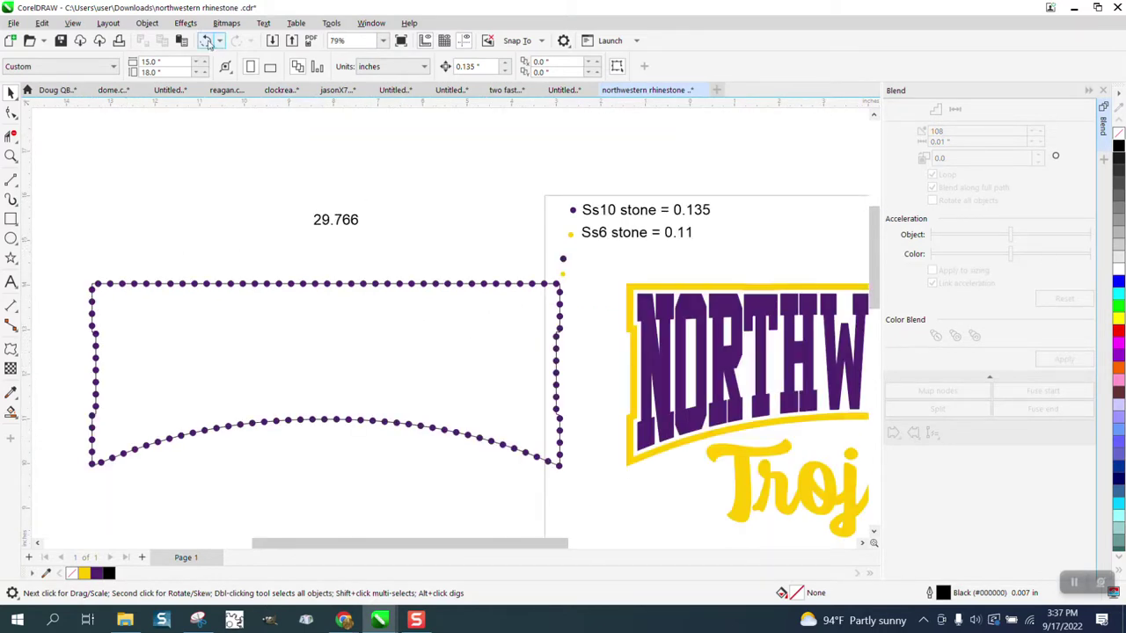
pyautogui.click(205, 40)
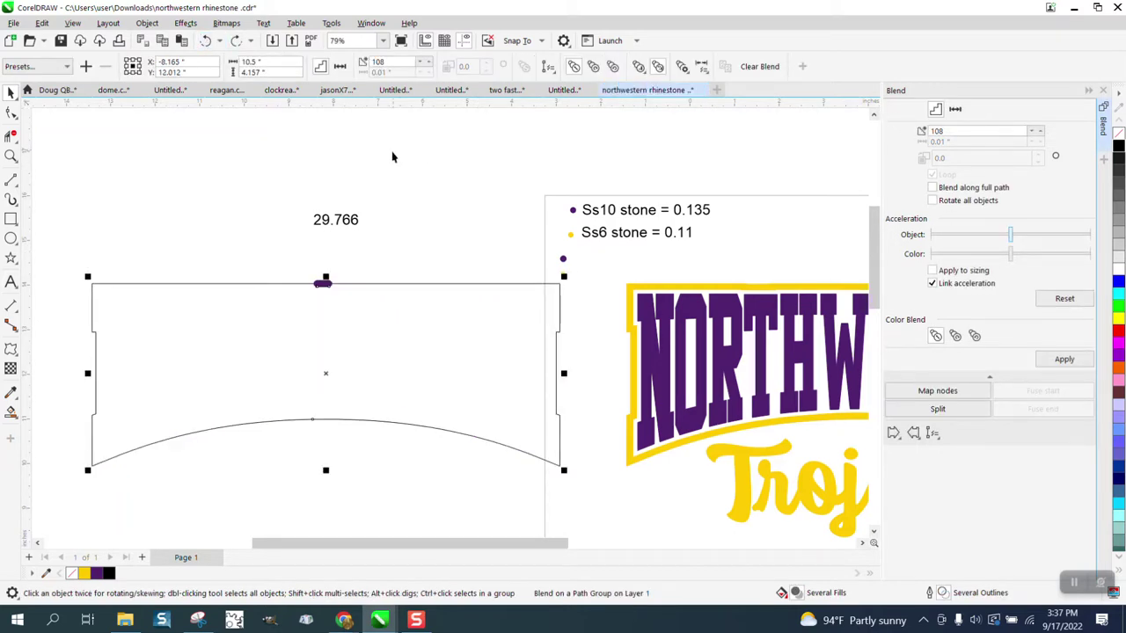
pyautogui.click(205, 41)
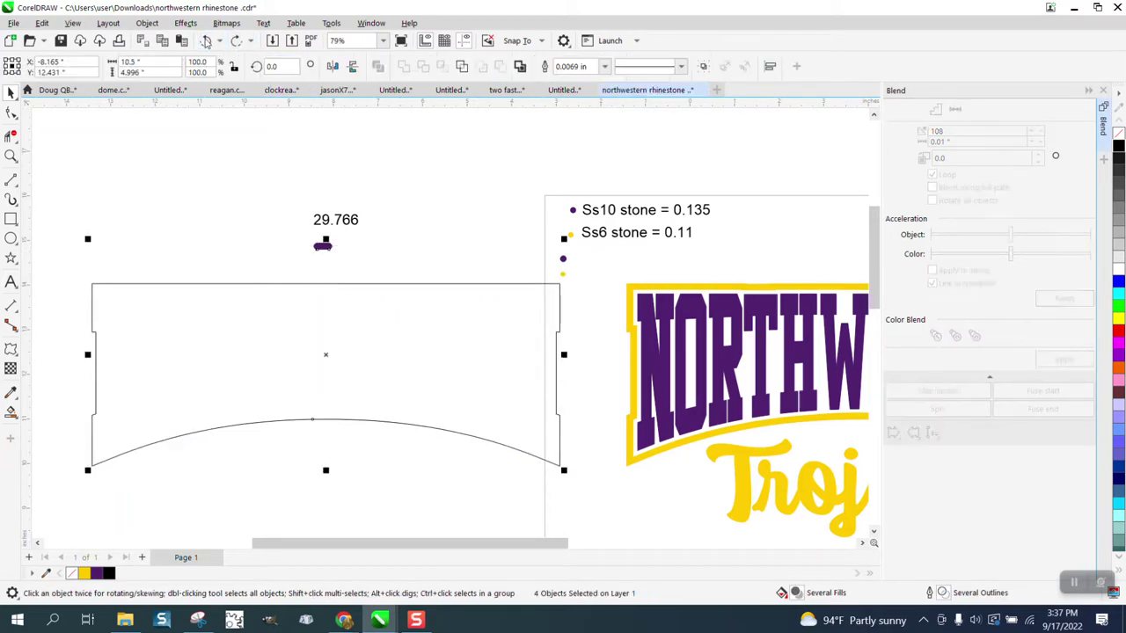
# Re-blend with 106 steps and fit it along the full contour shape as a new path.
pyautogui.moveTo(972, 132); pyautogui.dragTo(903, 132)
pyautogui.write('106')
pyautogui.click(1064, 359)
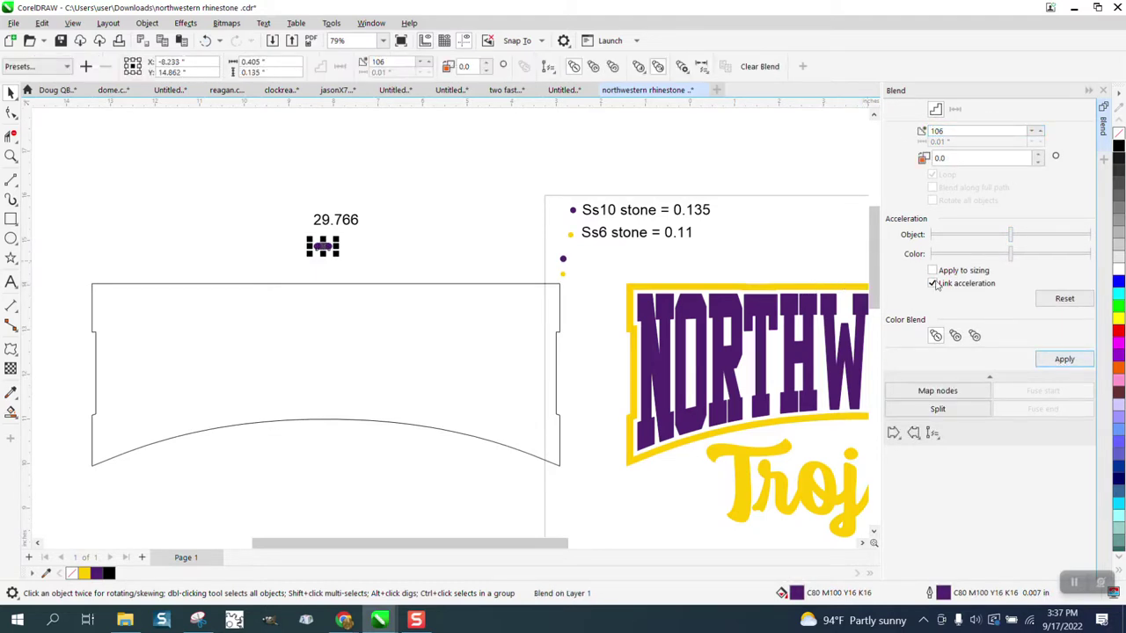
pyautogui.click(941, 444)
pyautogui.click(950, 450)
pyautogui.click(449, 284)
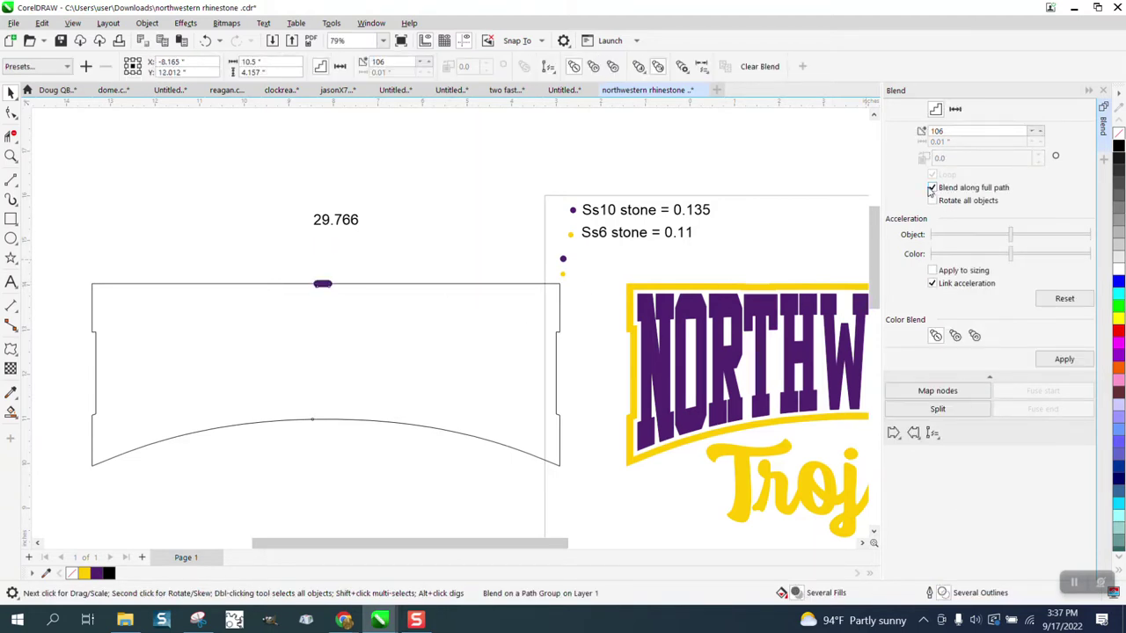
pyautogui.click(1064, 358)
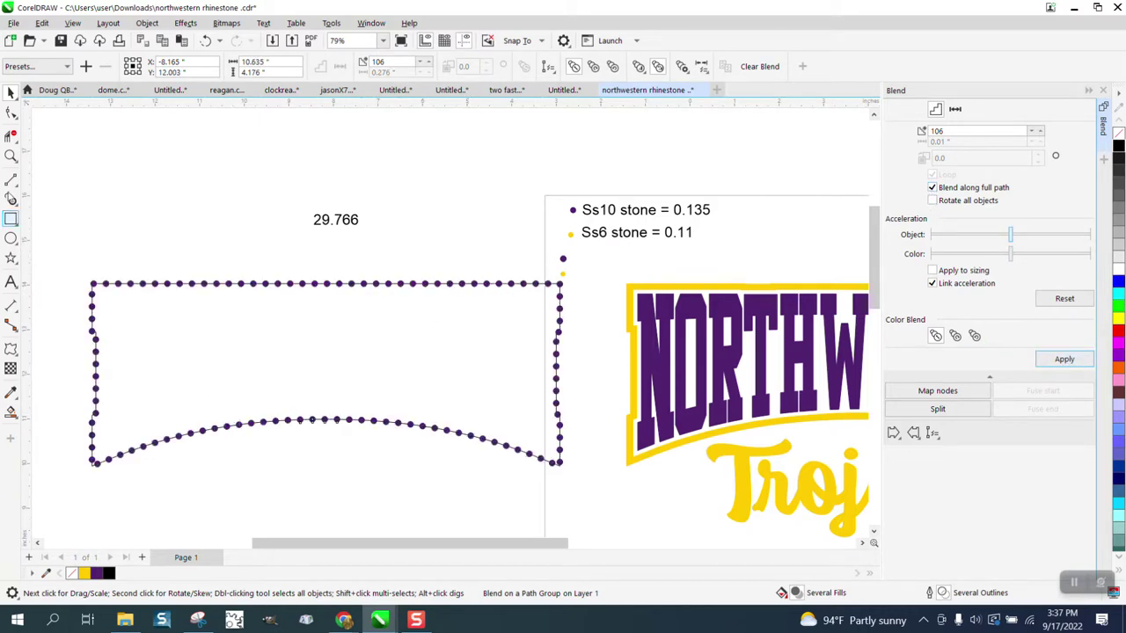
# Break the purple rhinestone blend apart into separate pieces.
pyautogui.click(11, 156)
pyautogui.moveTo(70, 434); pyautogui.dragTo(145, 480)
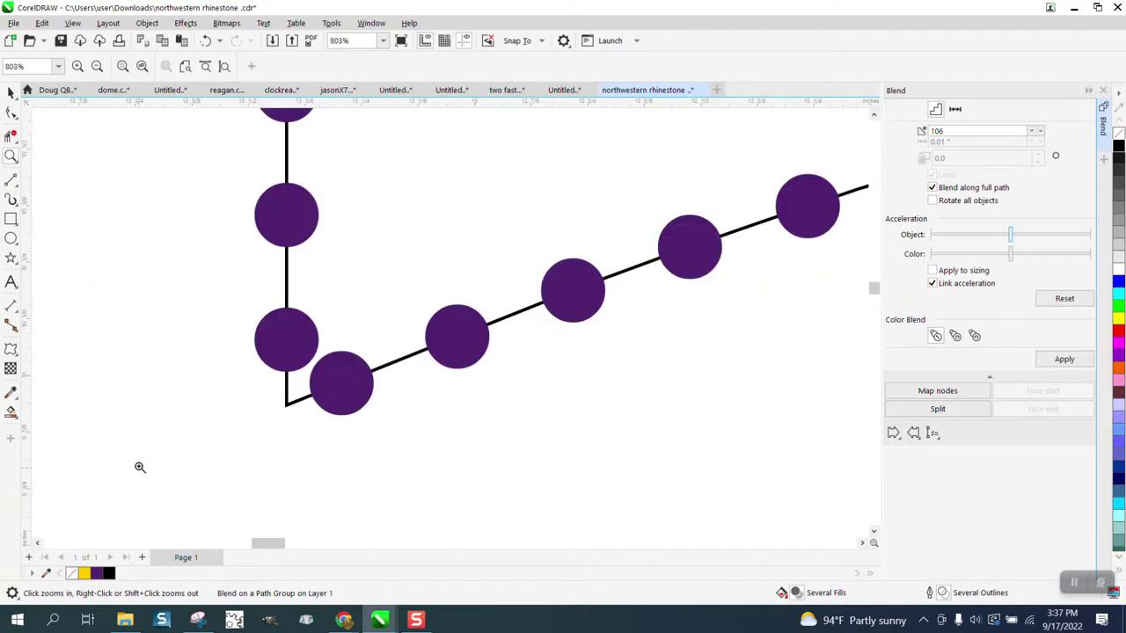
pyautogui.scroll(-6, 136, 456)
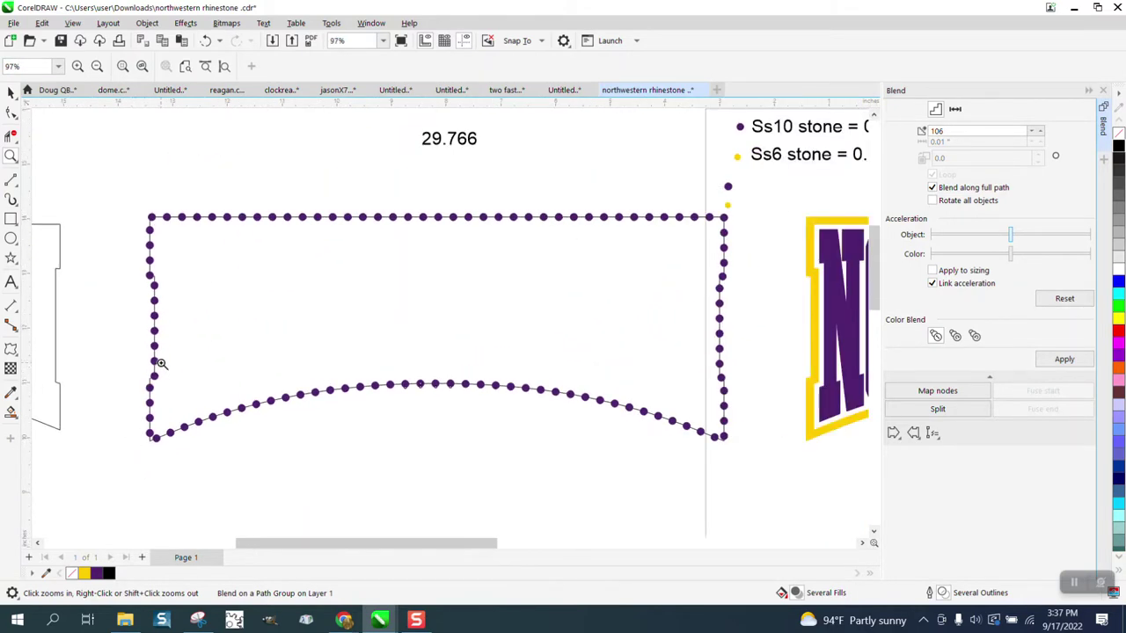
pyautogui.click(11, 92)
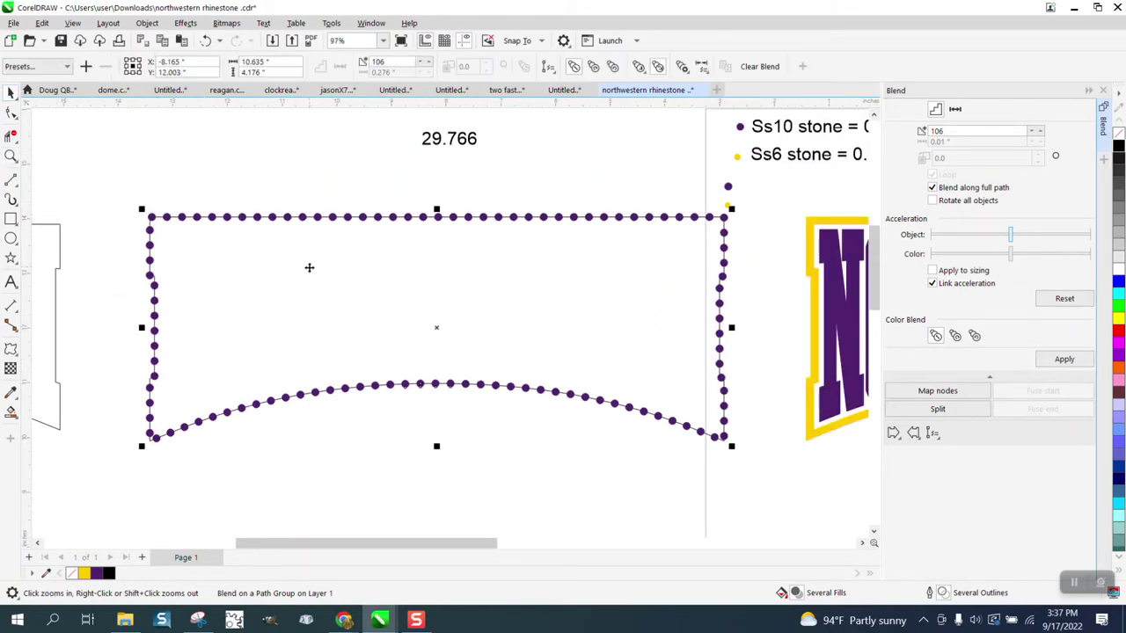
pyautogui.scroll(-1, 311, 270)
pyautogui.click(147, 23)
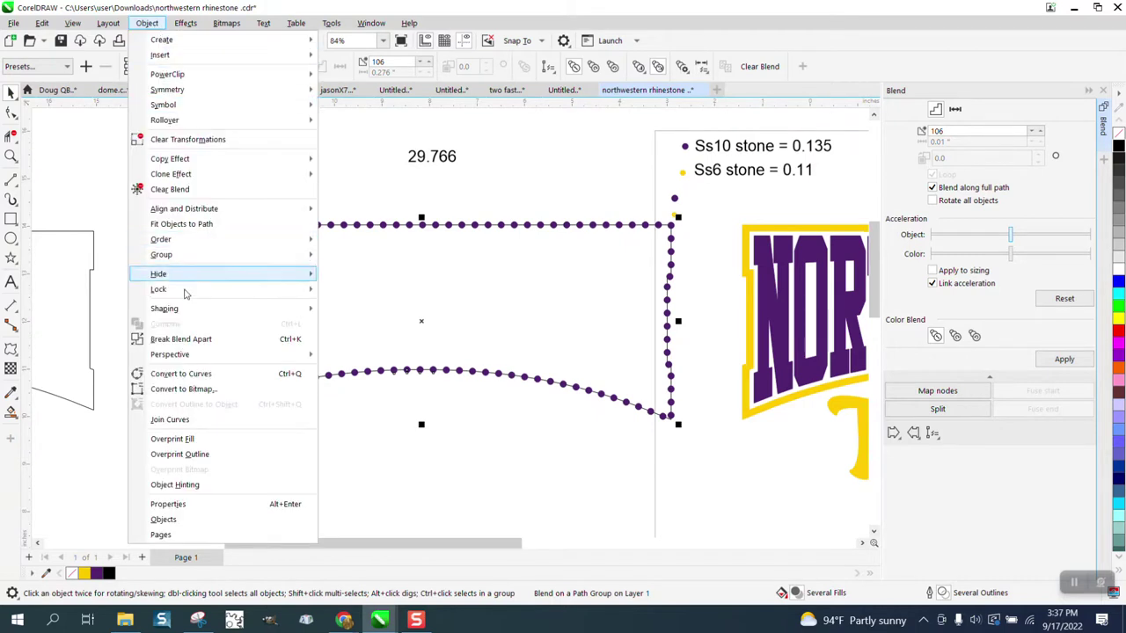
pyautogui.click(181, 339)
# Nudge the path curve down, away from the rhinestones.
pyautogui.click(243, 191)
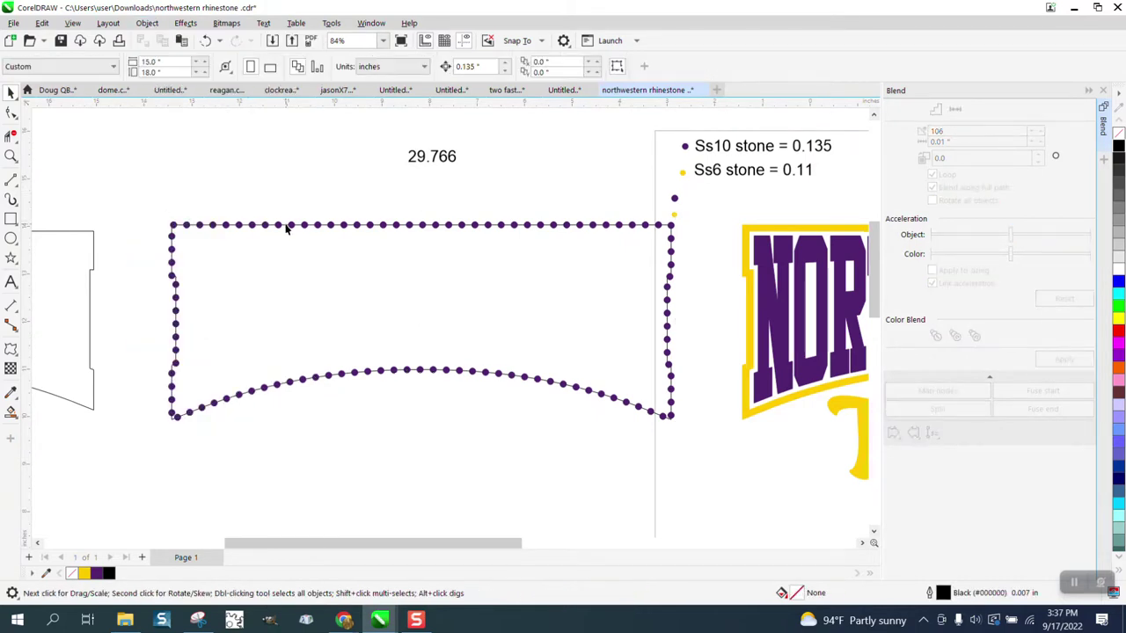
pyautogui.click(283, 226)
pyautogui.press('Down')
pyautogui.press('Down')
pyautogui.press('Down')
pyautogui.press('Down')
pyautogui.press('Down')
pyautogui.press('Down')
pyautogui.press('Down')
pyautogui.press('Down')
pyautogui.press('Down')
pyautogui.press('Down')
pyautogui.press('Down')
pyautogui.press('Down')
pyautogui.press('Down')
pyautogui.press('Down')
pyautogui.press('Down')
pyautogui.press('Down')
pyautogui.press('Down')
pyautogui.press('Down')
pyautogui.press('Down')
pyautogui.press('Down')
pyautogui.press('Down')
pyautogui.press('Down')
pyautogui.press('Down')
pyautogui.press('Down')
pyautogui.press('Down')
pyautogui.press('Down')
pyautogui.press('Down')
pyautogui.press('Down')
pyautogui.press('Down')
pyautogui.press('Down')
pyautogui.press('Down')
pyautogui.press('Down')
pyautogui.click(305, 200)
# Set the nudge distance to 12 inches.
pyautogui.doubleClick(479, 67)
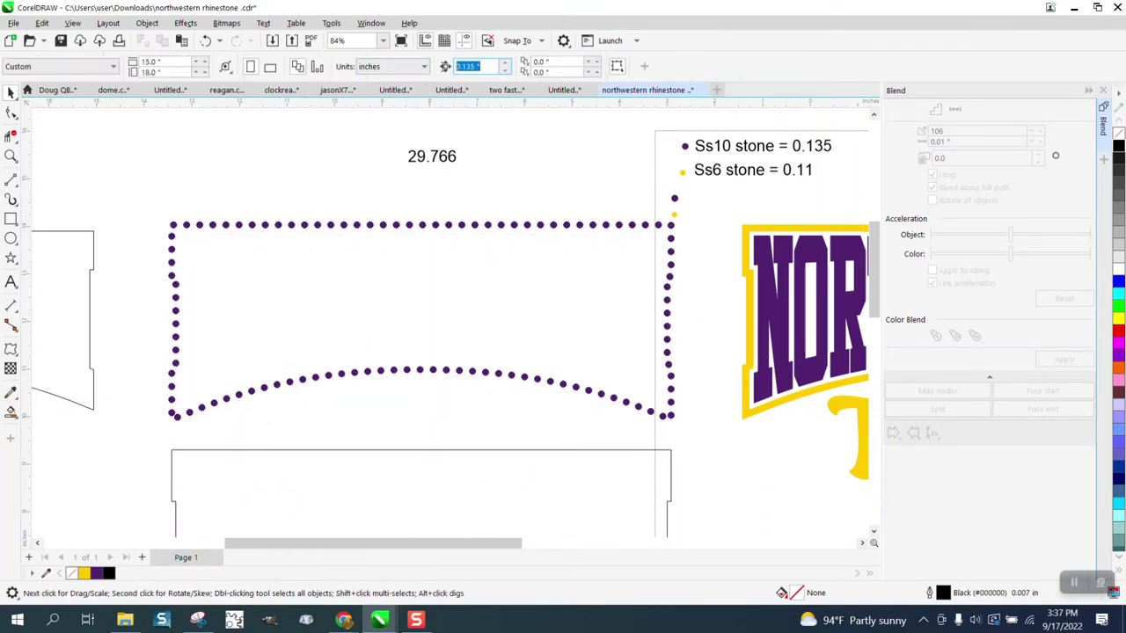
pyautogui.write('12')
pyautogui.press('Return')
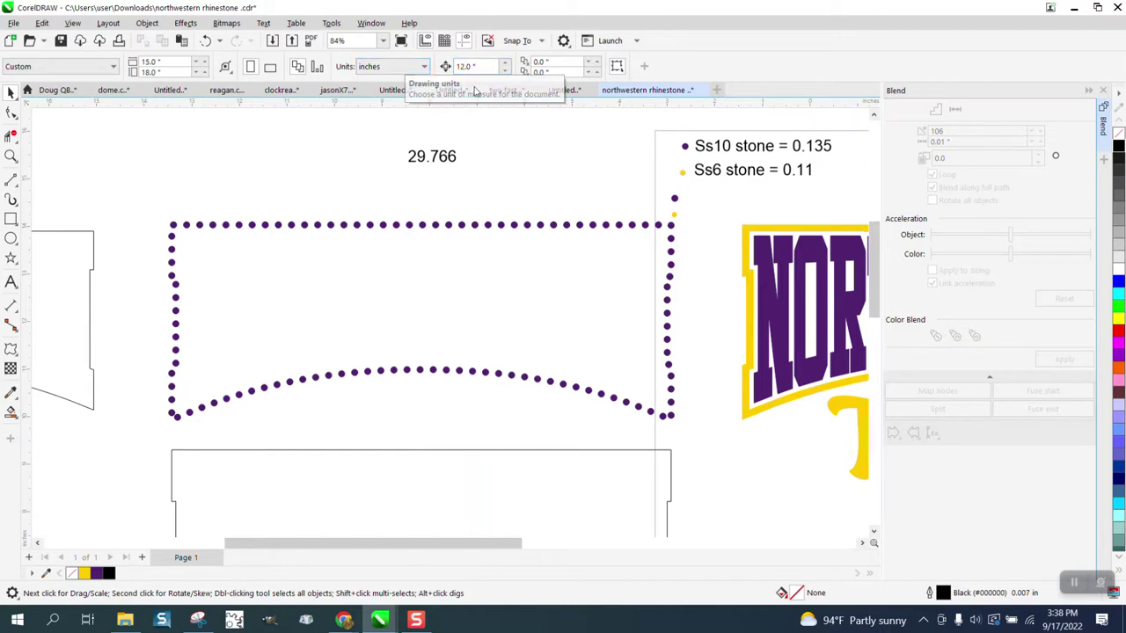
pyautogui.scroll(-2, 308, 202)
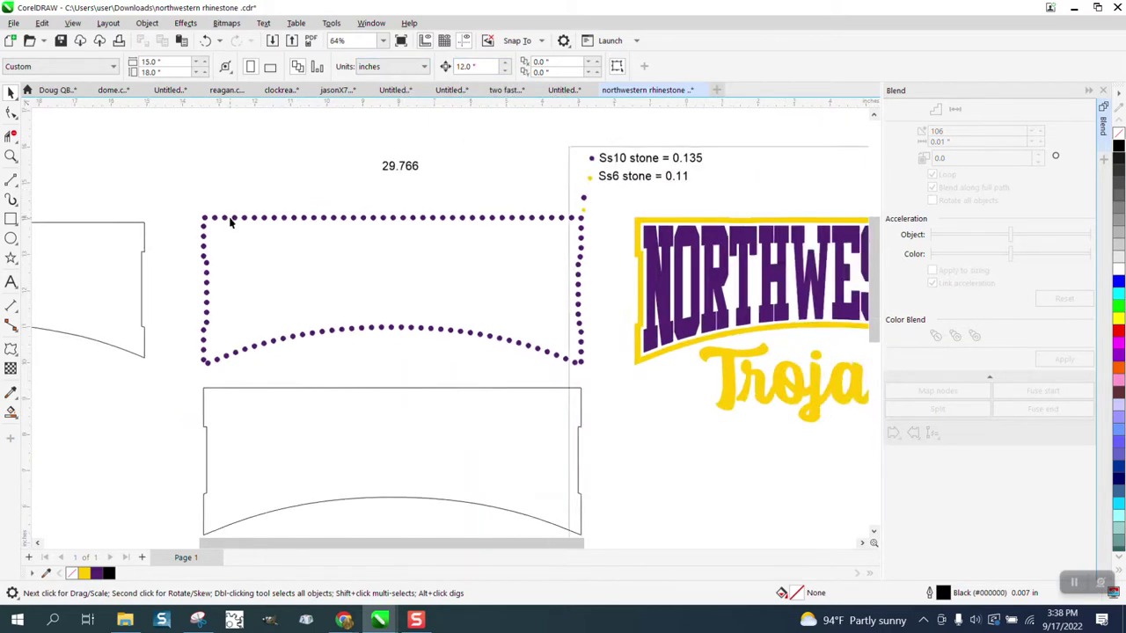
# Shift the 106-rhinestone group 12 inches right onto the NORTHWESTERN artwork's outline.
pyautogui.click(231, 220)
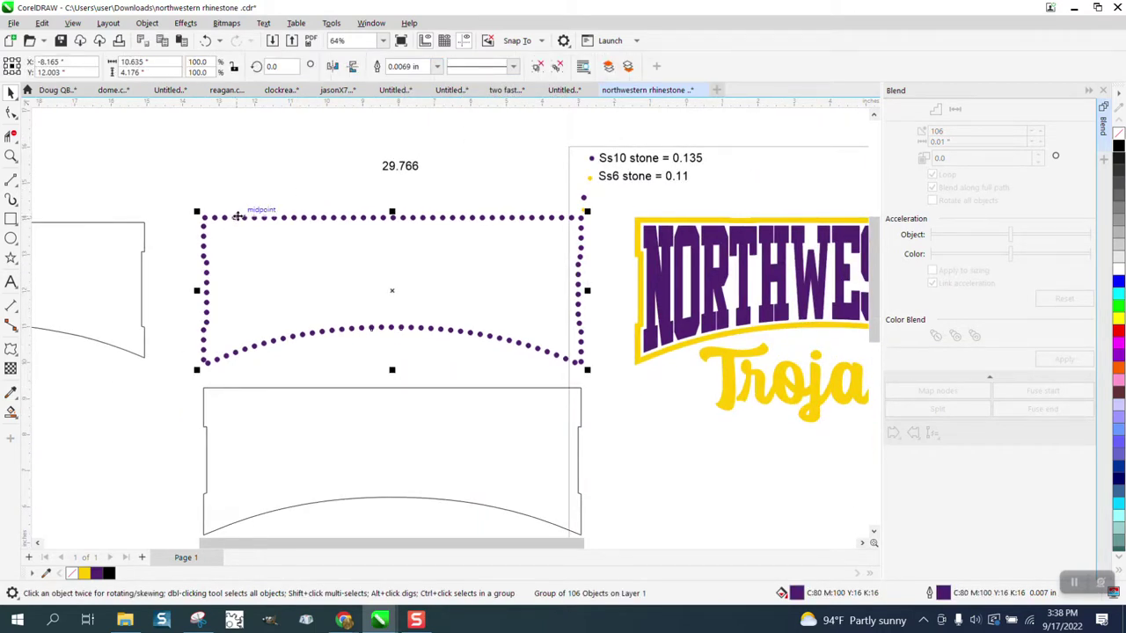
pyautogui.press('Right')
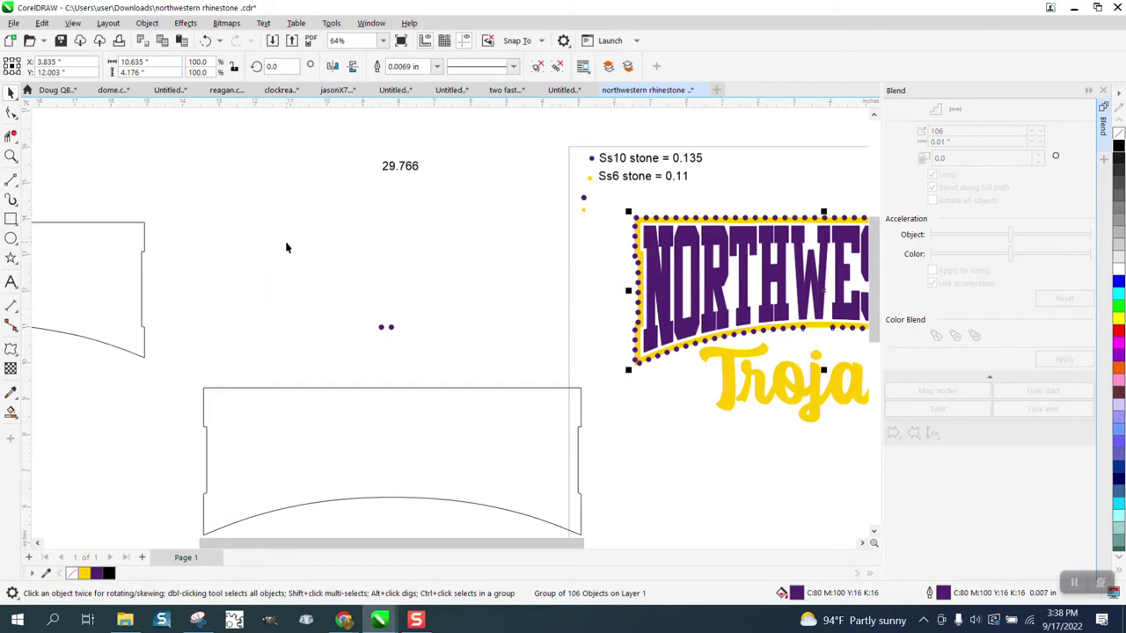
pyautogui.scroll(-3, 290, 250)
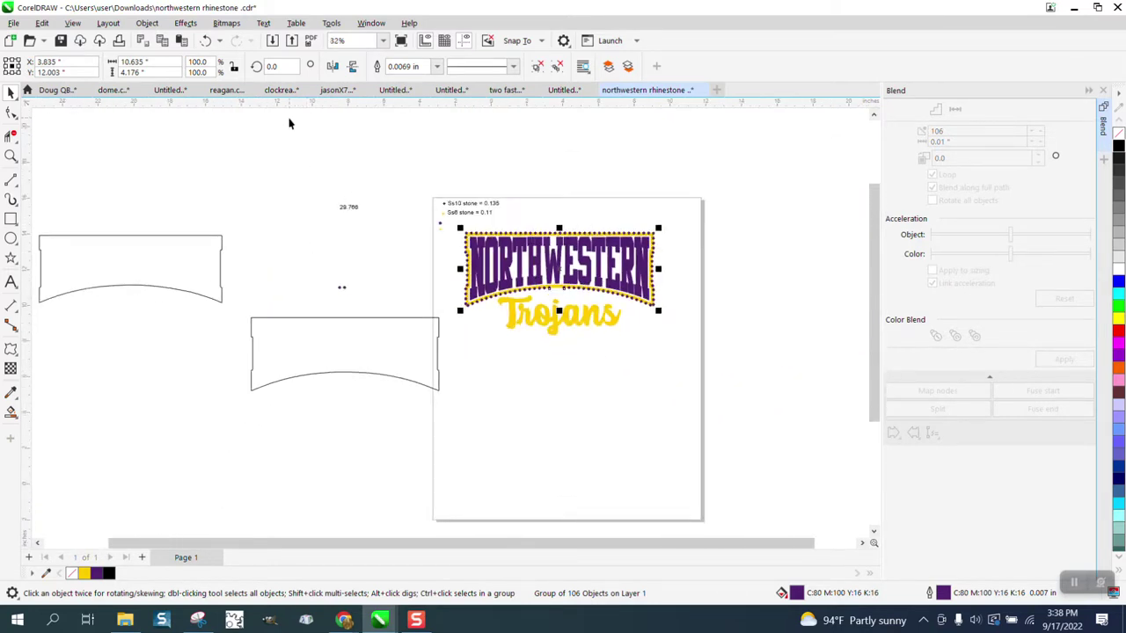
# Undo the recent moves back to the Blend on a Path Group state.
pyautogui.click(204, 42)
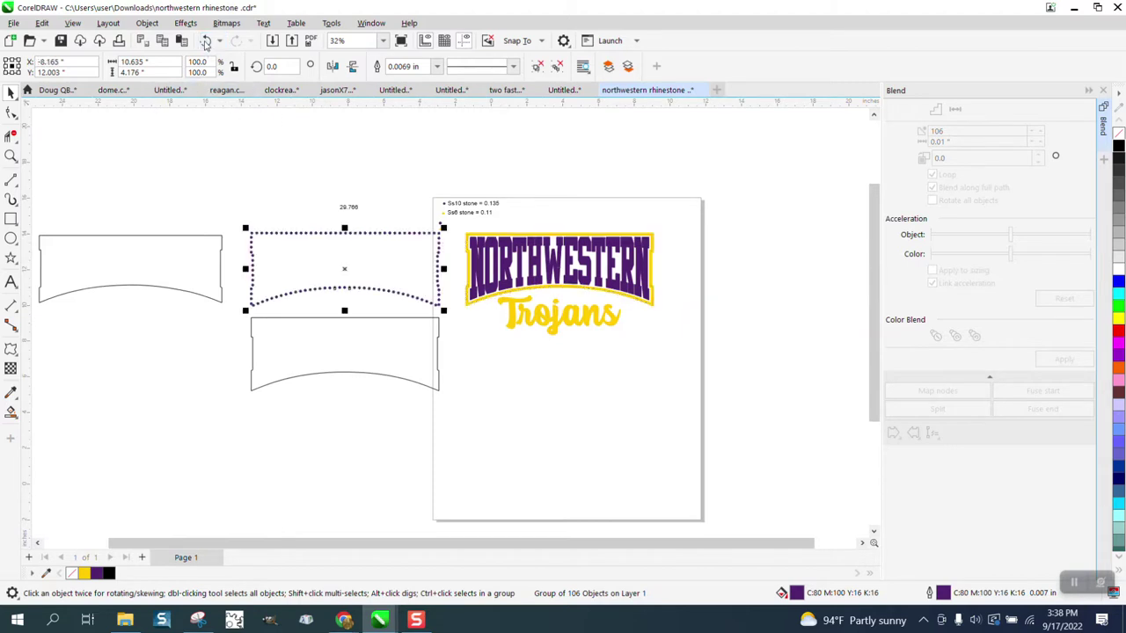
pyautogui.click(204, 41)
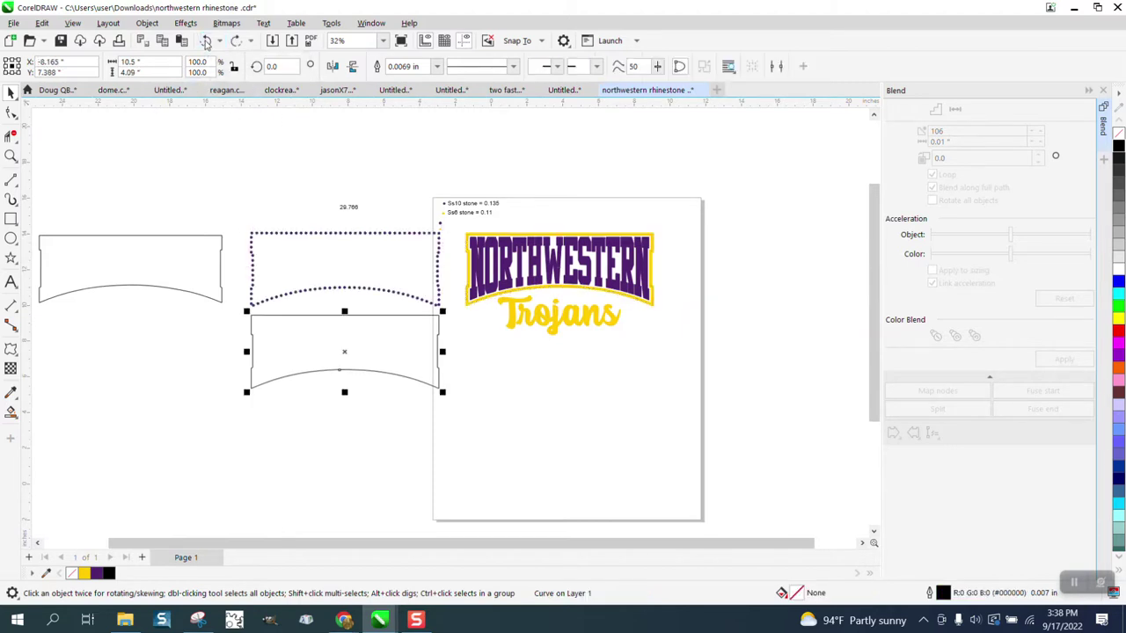
pyautogui.click(205, 42)
pyautogui.click(205, 41)
pyautogui.click(205, 41)
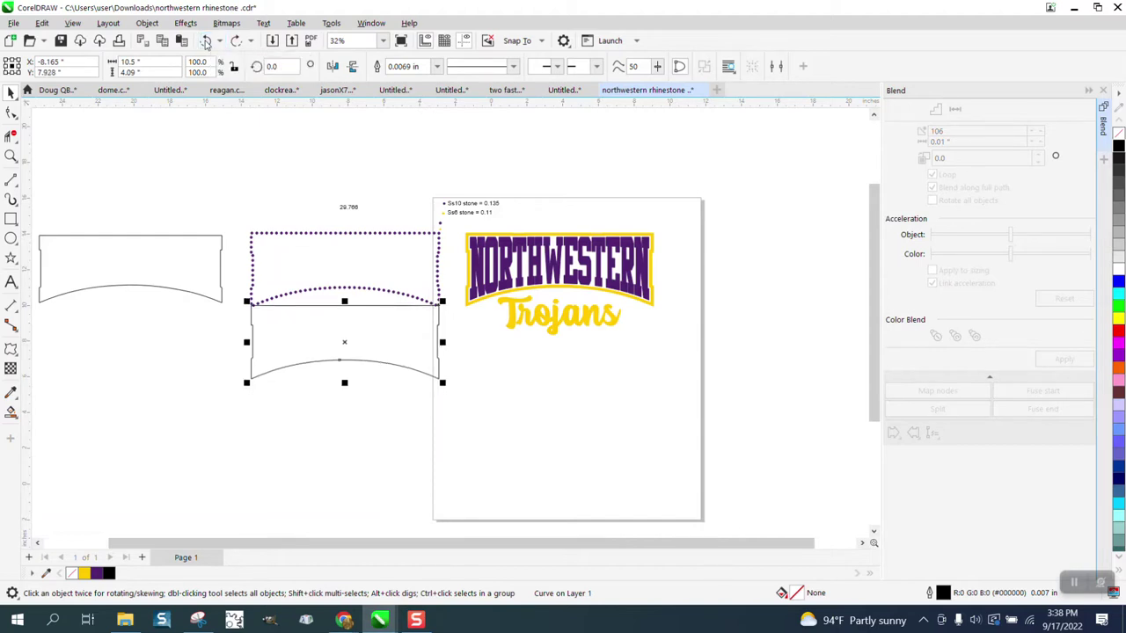
pyautogui.click(219, 41)
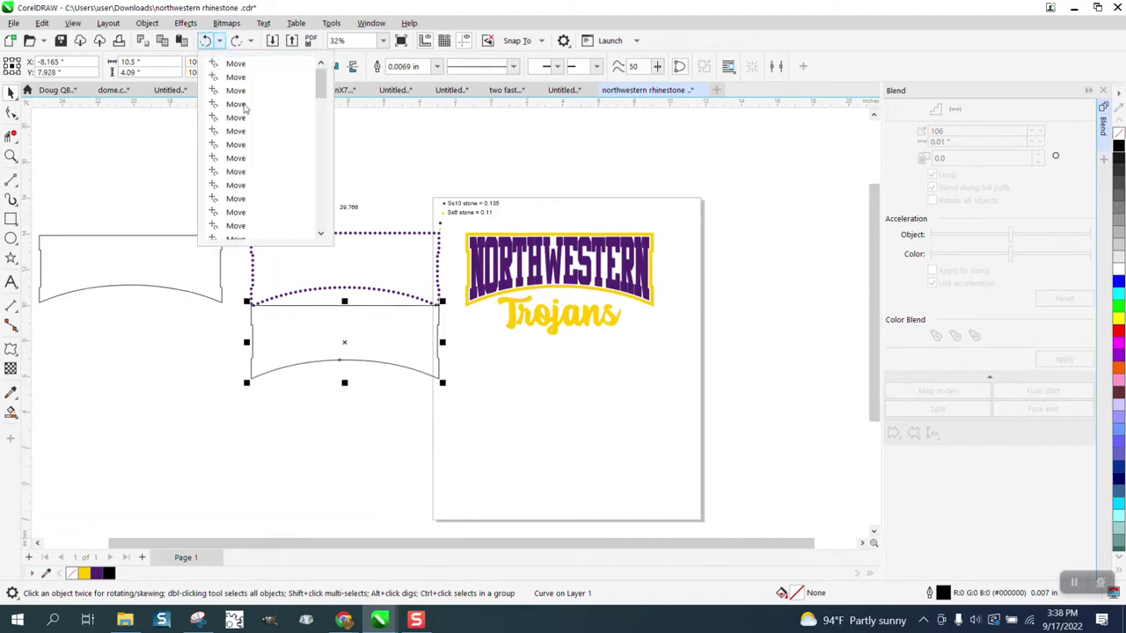
pyautogui.scroll(-1, 252, 186)
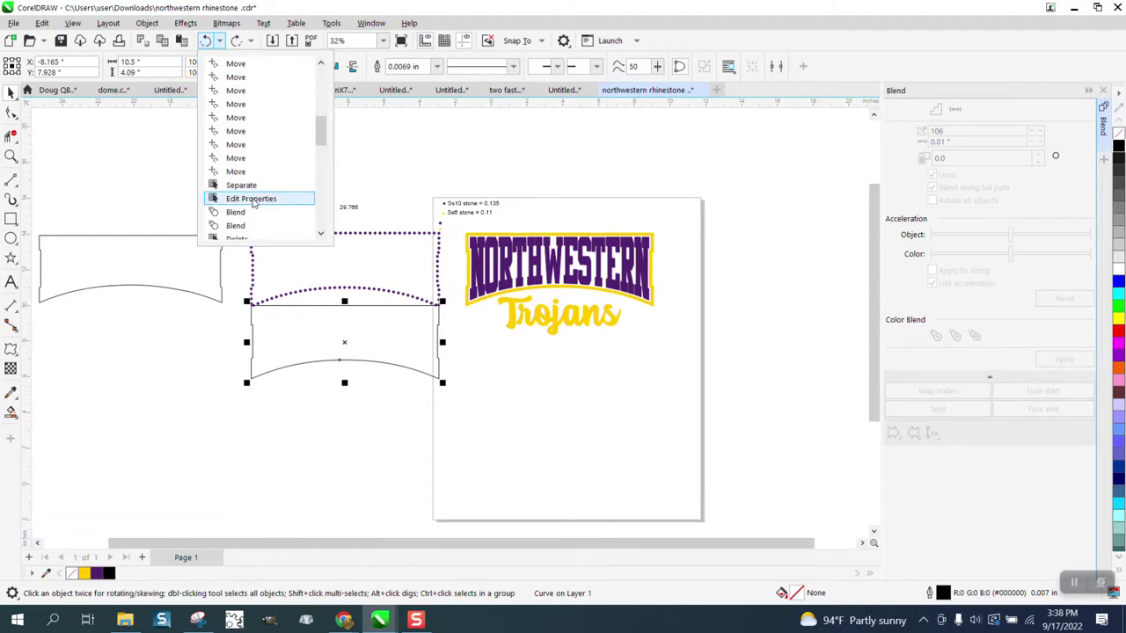
pyautogui.click(252, 201)
# Move the middle outline curve 12 inches left onto the left shape.
pyautogui.click(300, 188)
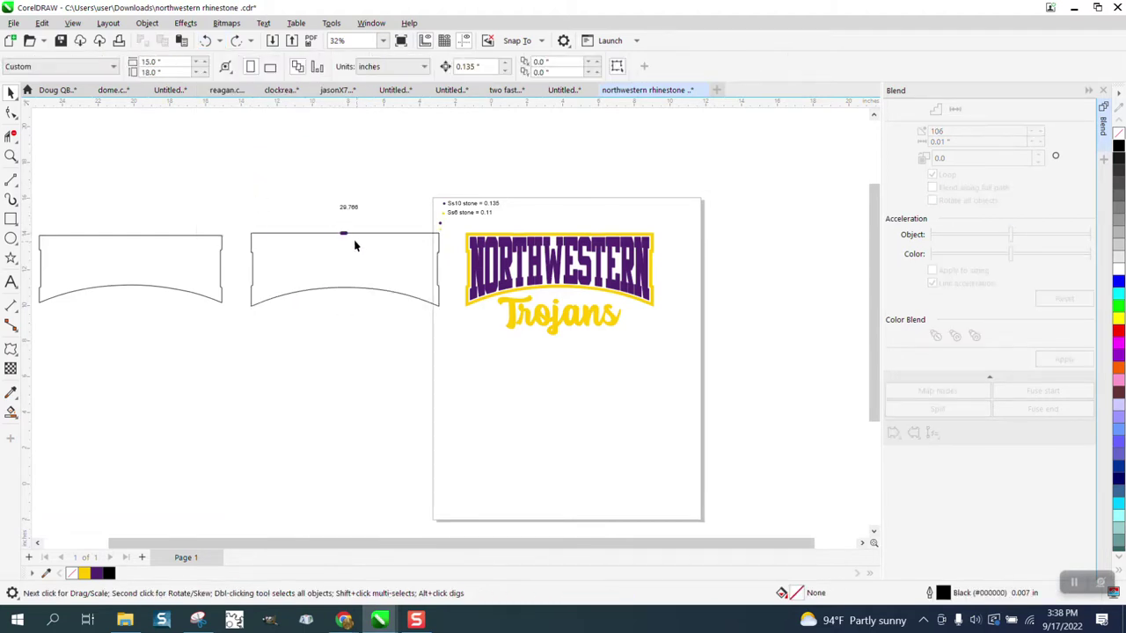
pyautogui.click(205, 41)
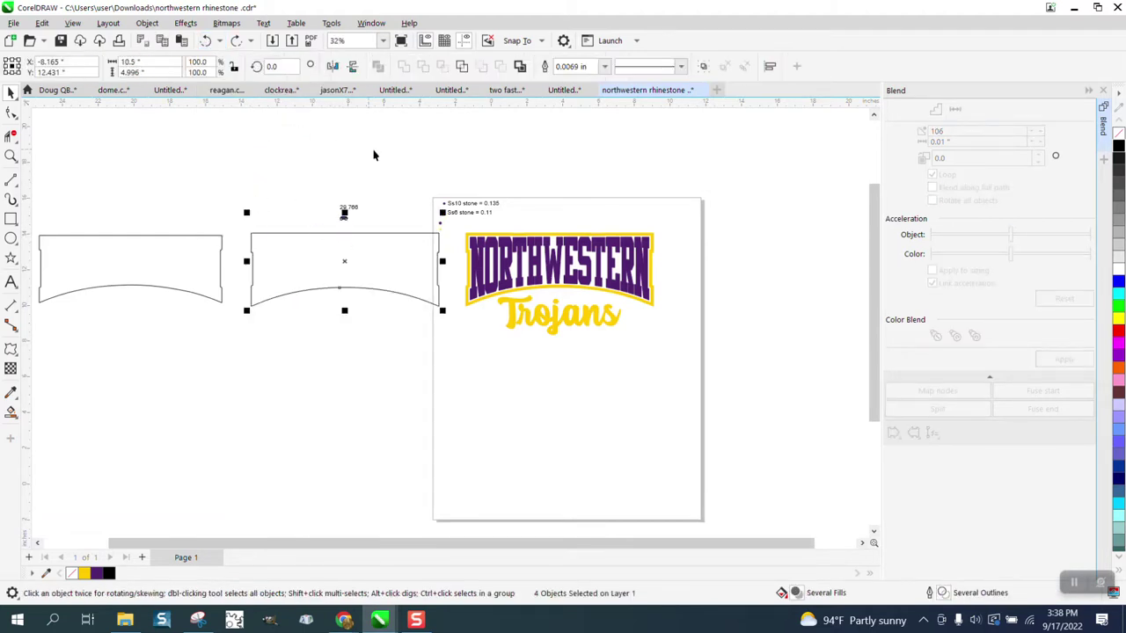
pyautogui.click(413, 215)
pyautogui.click(406, 238)
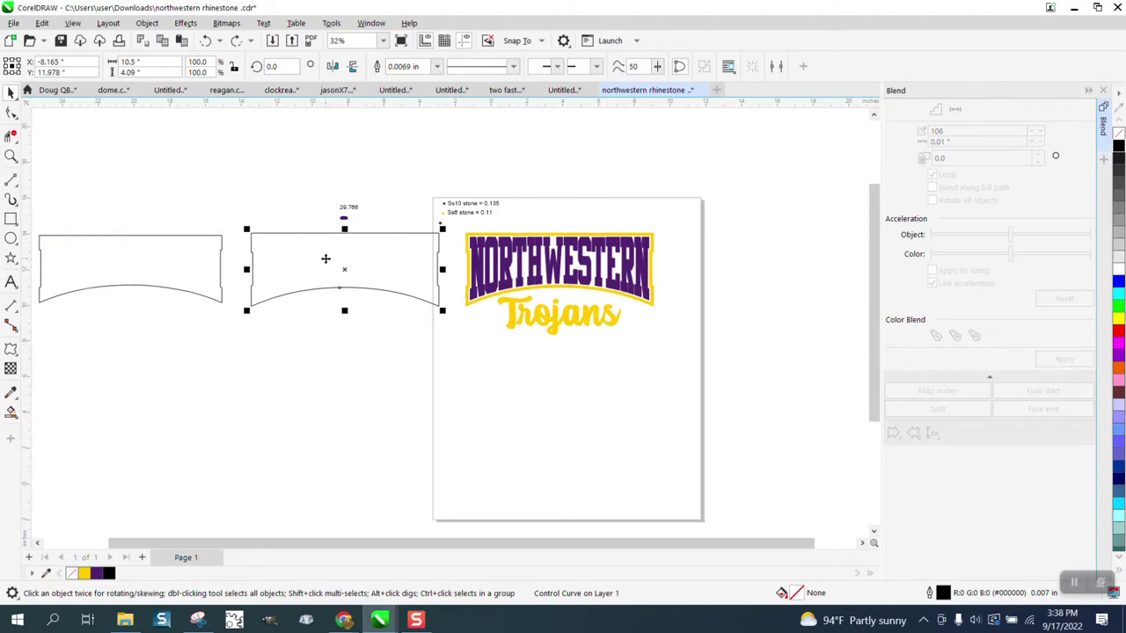
pyautogui.press('Left')
pyautogui.press('Right')
pyautogui.click(528, 160)
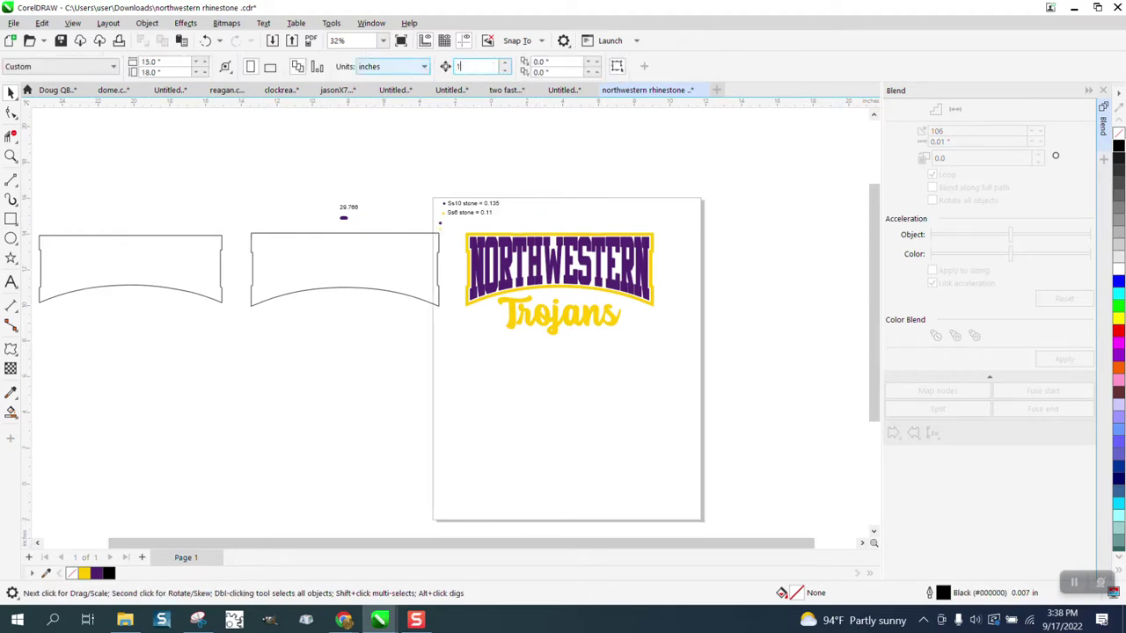
pyautogui.click(423, 234)
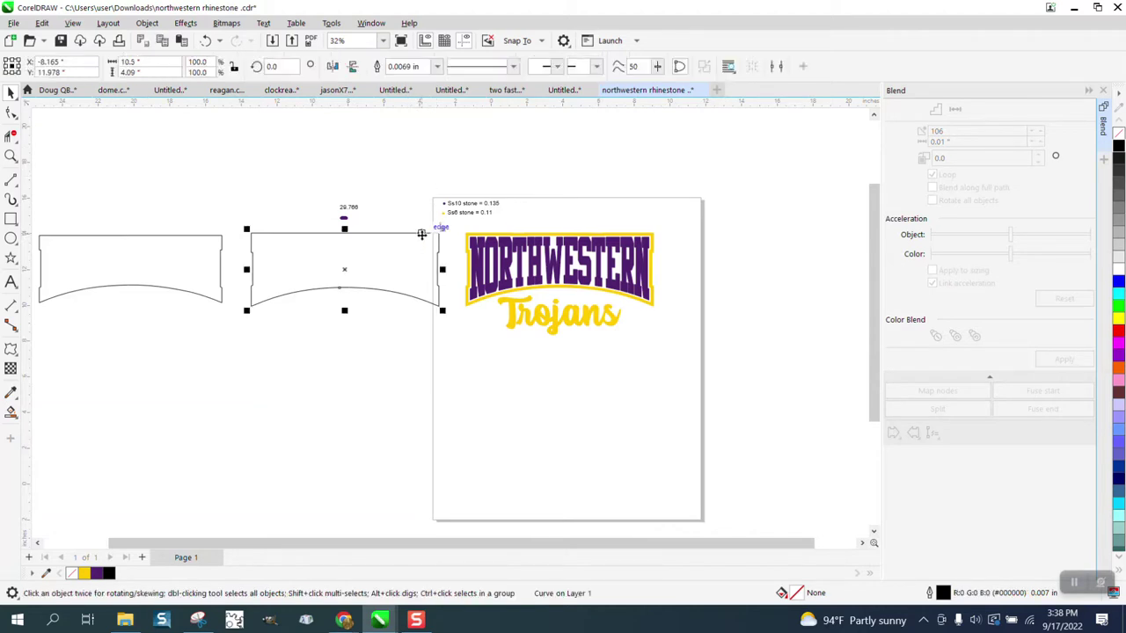
pyautogui.press('Left')
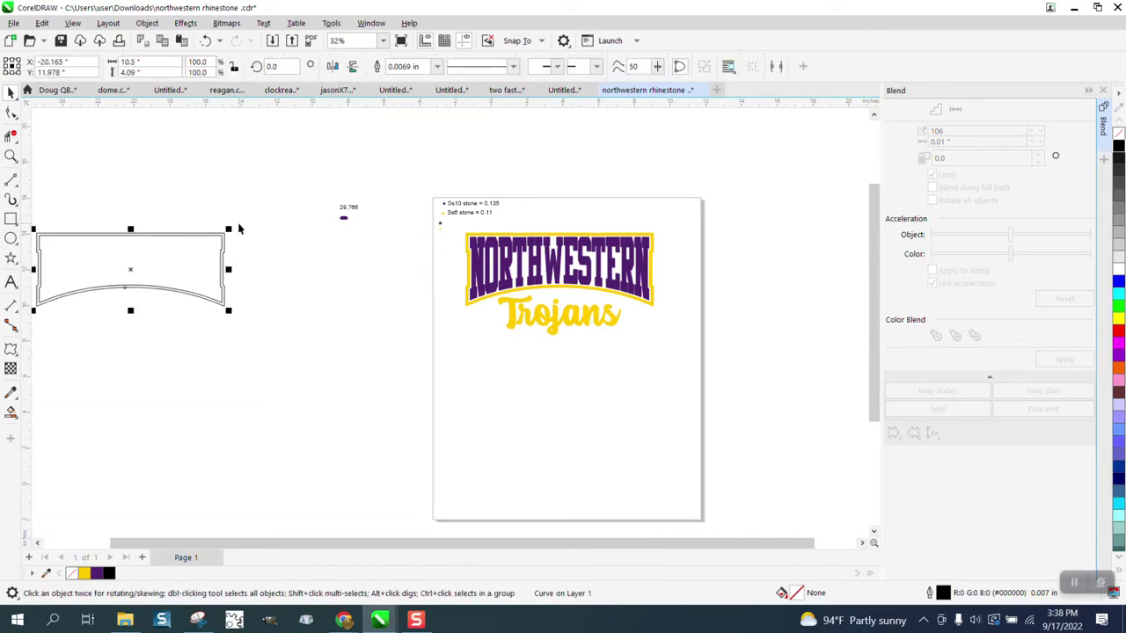
pyautogui.press('Right')
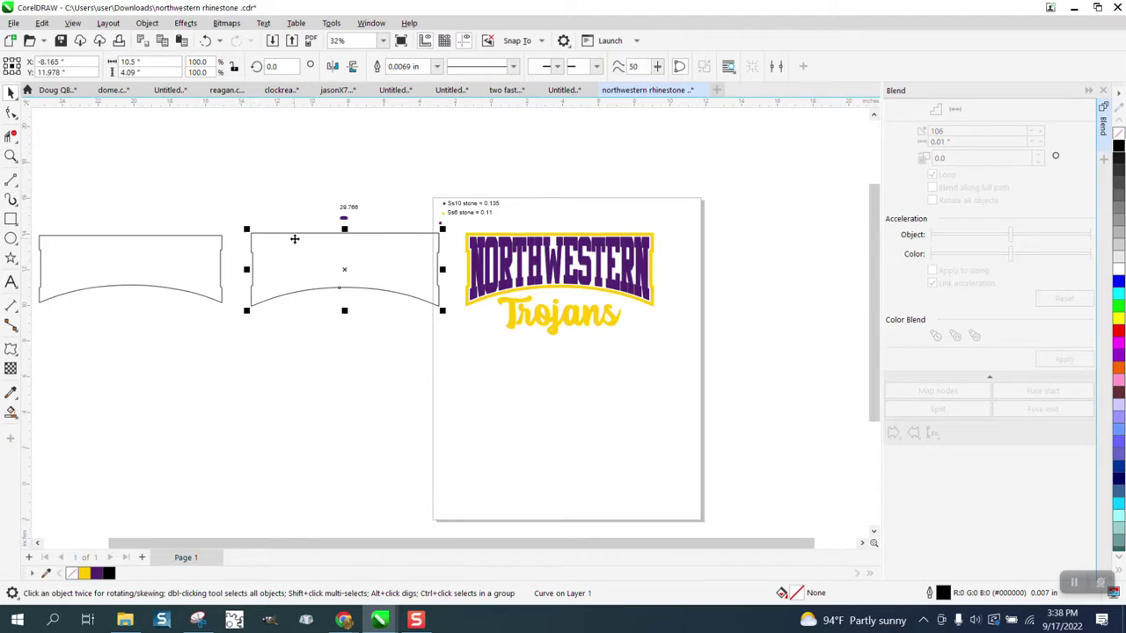
pyautogui.press('Left')
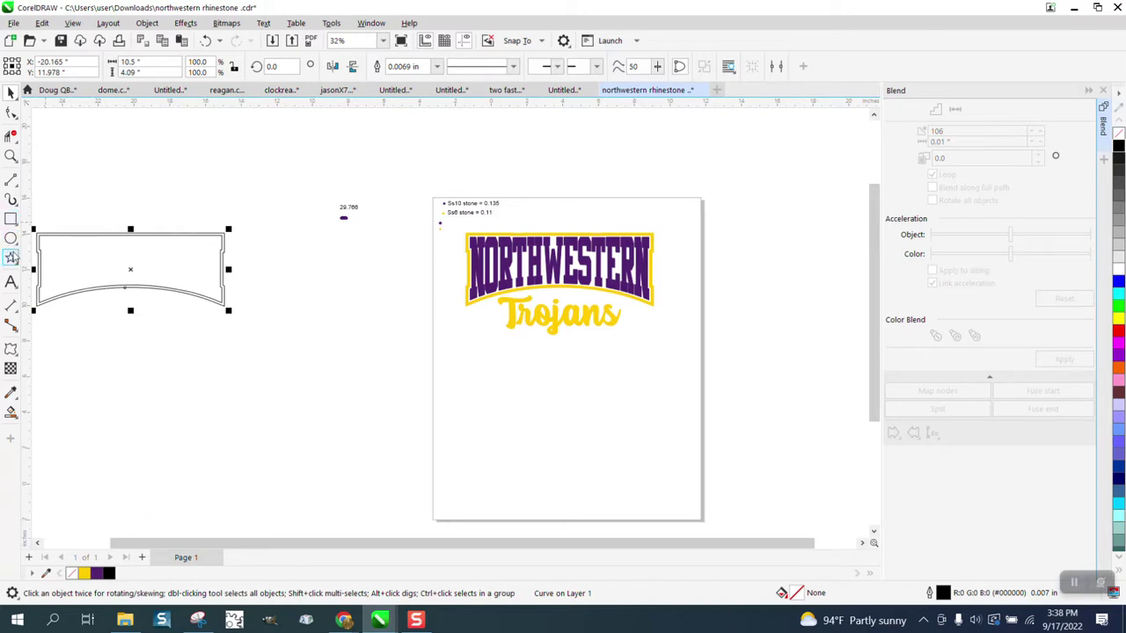
# Measure the gap between the two top edges with a Parallel Dimension at 0.000 precision.
pyautogui.click(11, 155)
pyautogui.moveTo(106, 221); pyautogui.dragTo(210, 277)
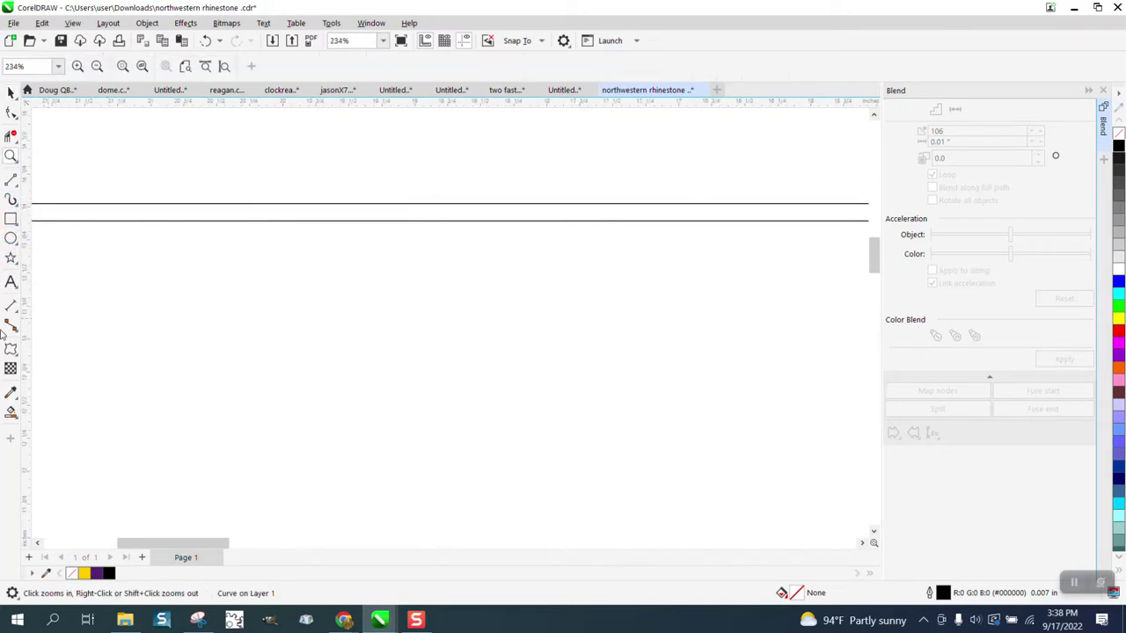
pyautogui.click(11, 305)
pyautogui.moveTo(200, 204); pyautogui.dragTo(201, 219)
pyautogui.click(202, 219)
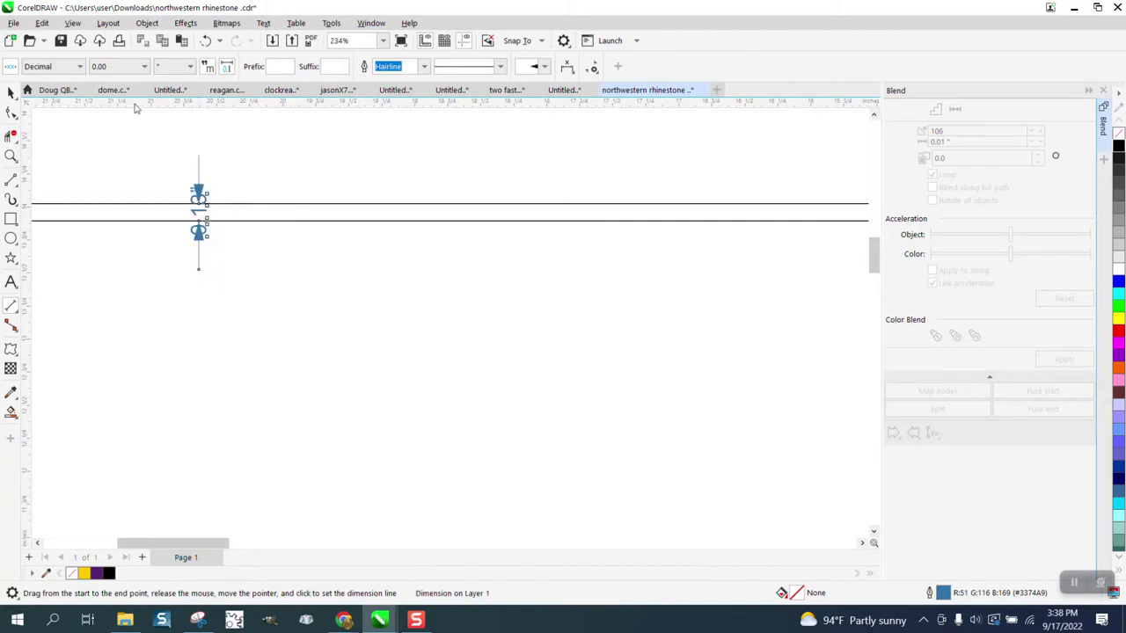
pyautogui.click(143, 69)
pyautogui.click(117, 113)
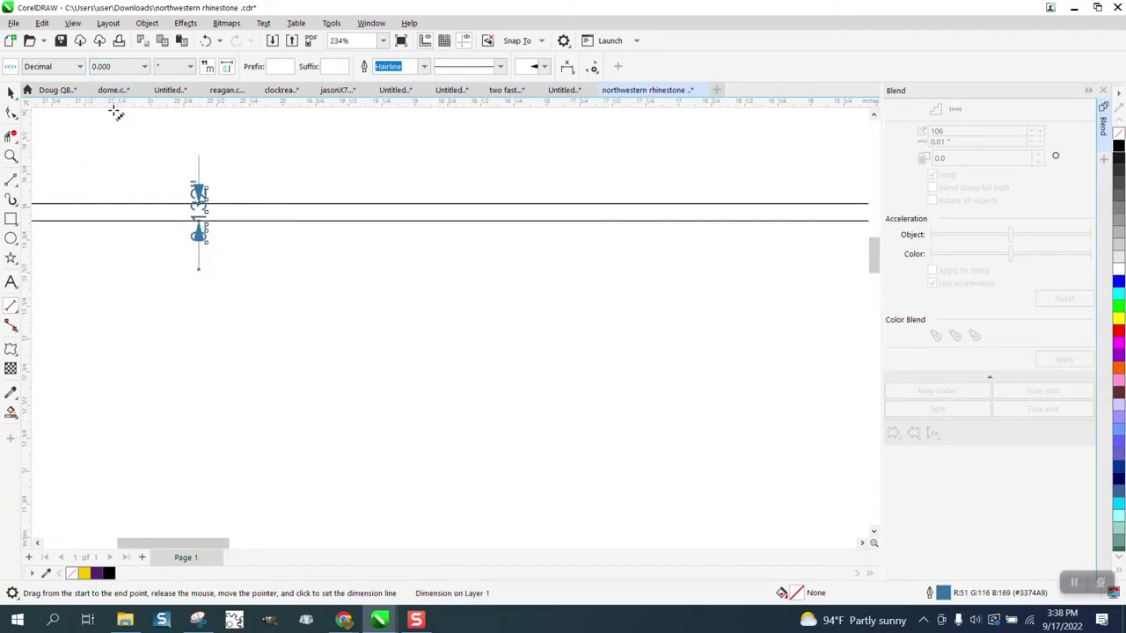
# Delete the measurement dimension and select the outline shape.
pyautogui.click(10, 91)
pyautogui.scroll(-1, 167, 216)
pyautogui.scroll(-2, 264, 198)
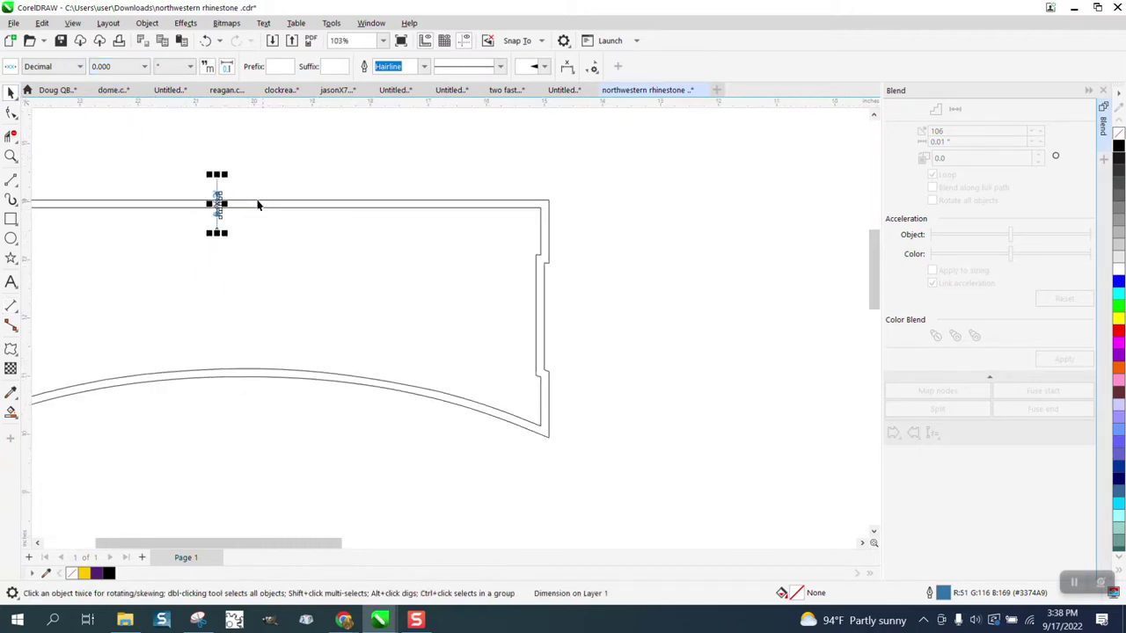
pyautogui.press('Delete')
pyautogui.scroll(-1, 236, 207)
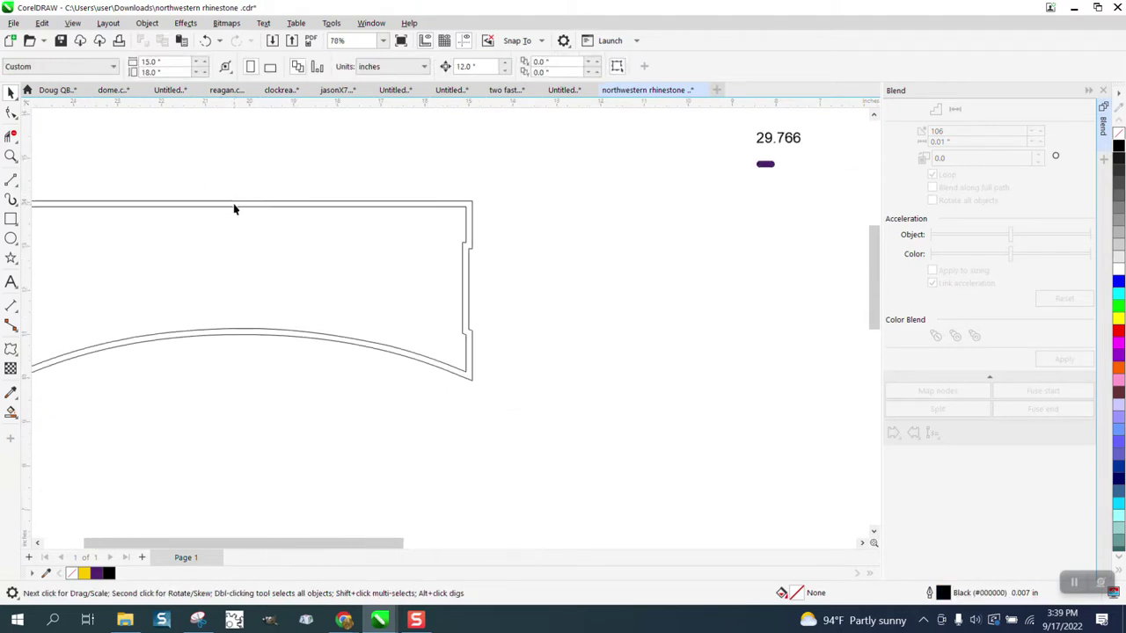
pyautogui.click(240, 203)
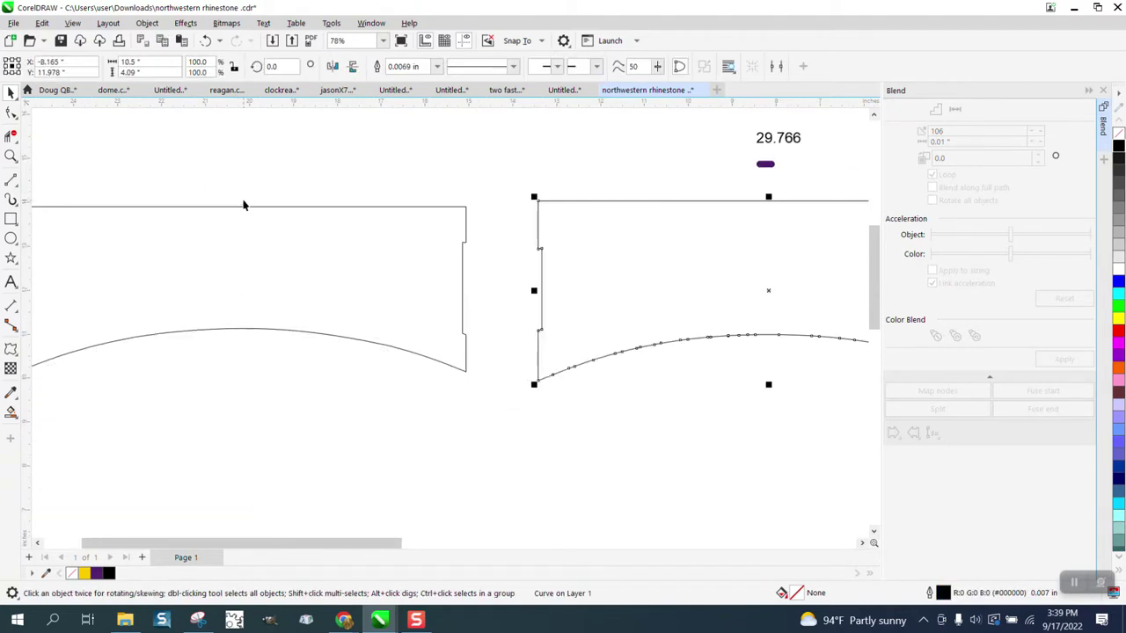
# Add a single 0.066-inch inner contour to the right outline and break it apart.
pyautogui.click(184, 23)
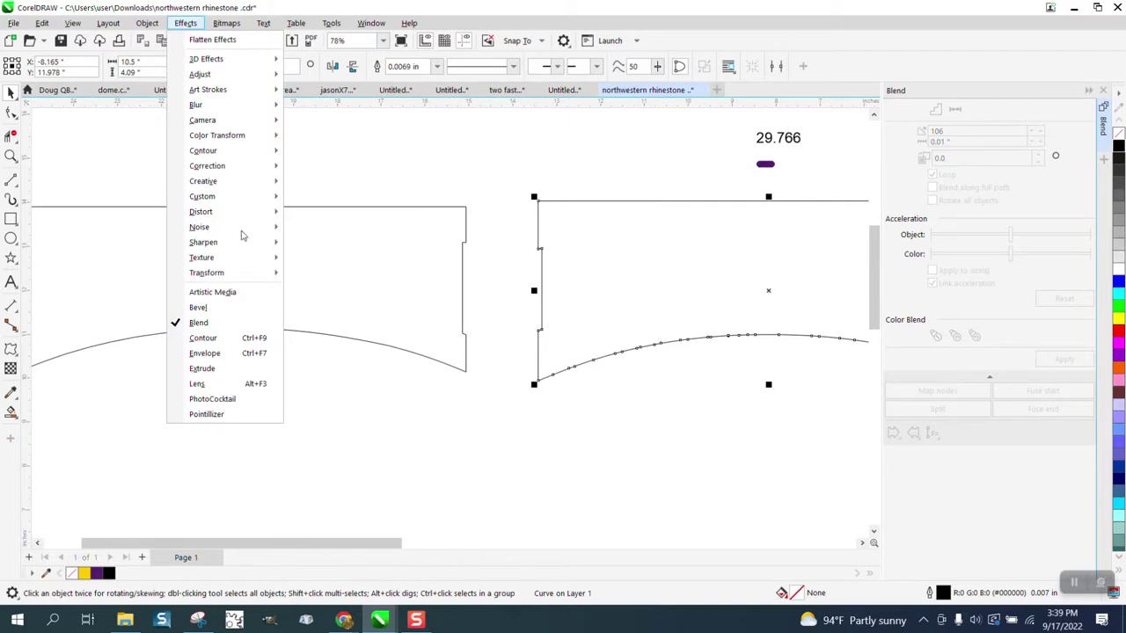
pyautogui.click(220, 338)
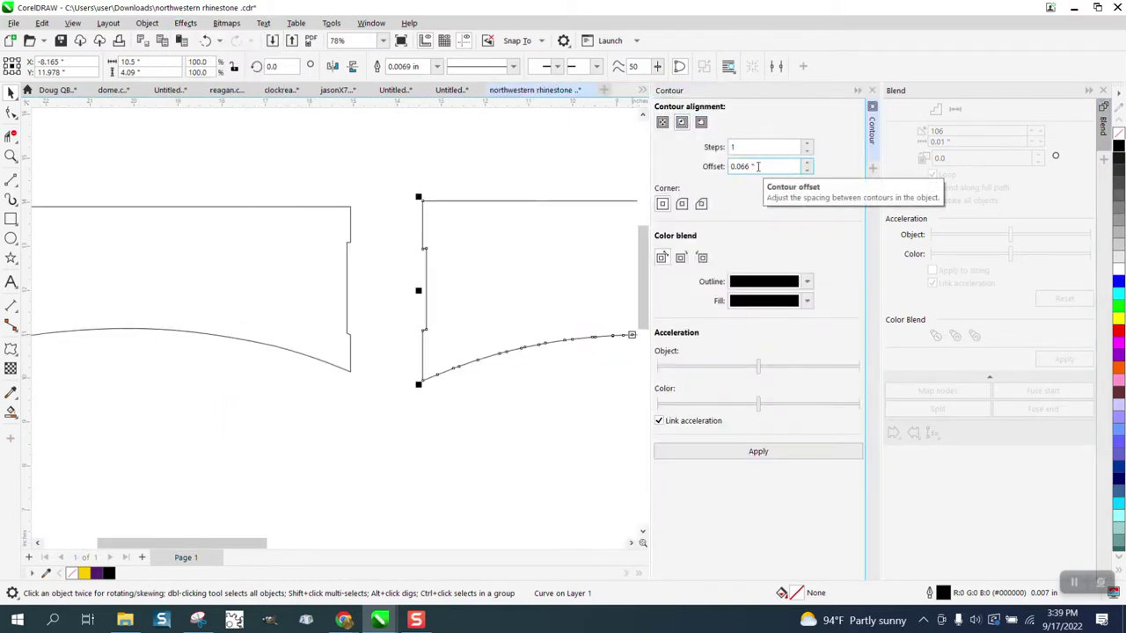
pyautogui.click(758, 450)
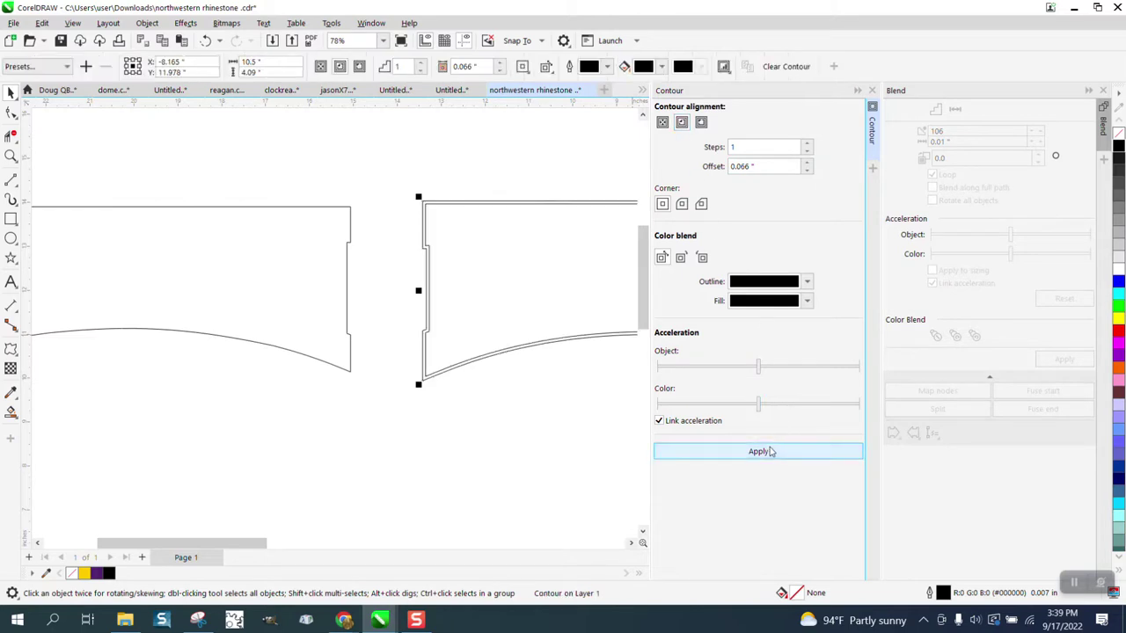
pyautogui.click(147, 23)
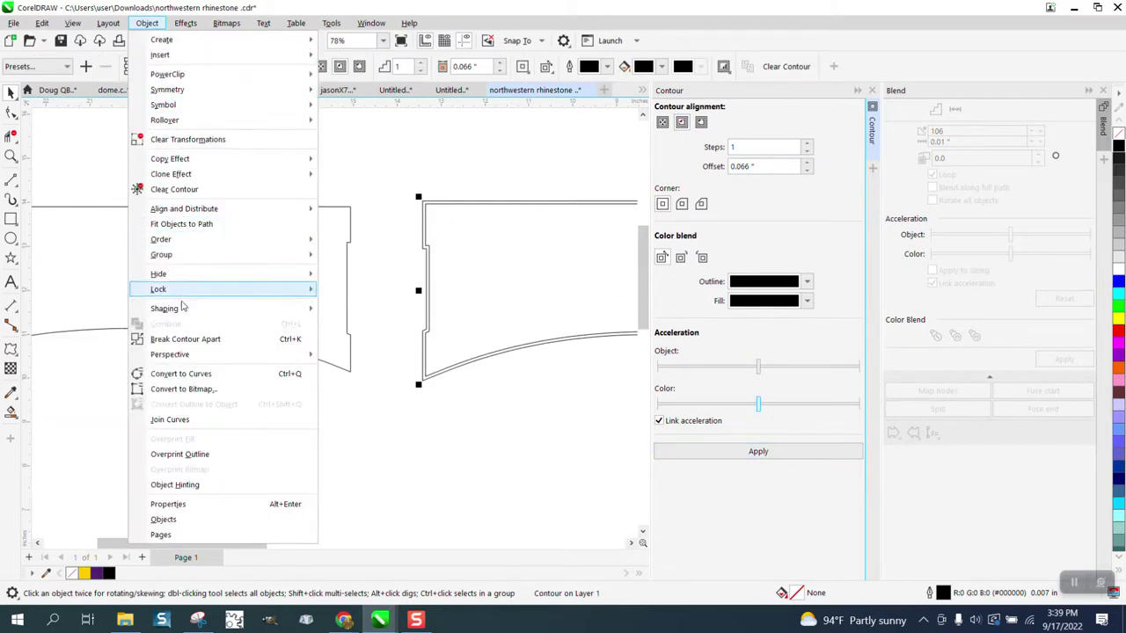
pyautogui.click(191, 340)
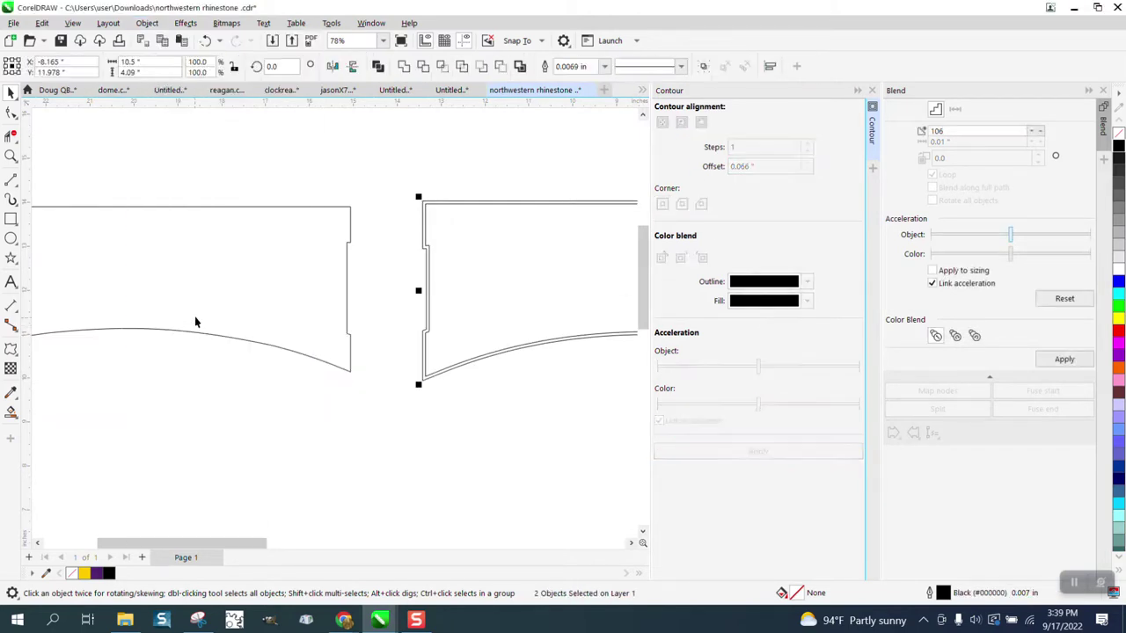
pyautogui.scroll(-2, 203, 198)
# Nudge the separated inner contour curve down below the shapes.
pyautogui.click(360, 396)
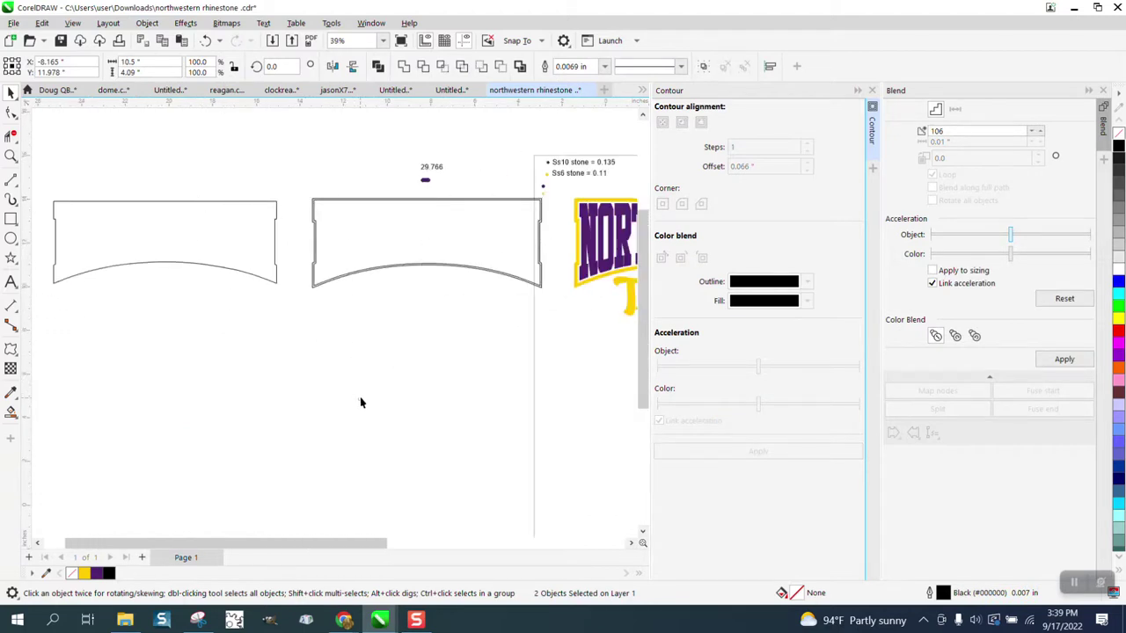
pyautogui.click(380, 247)
pyautogui.press('Down')
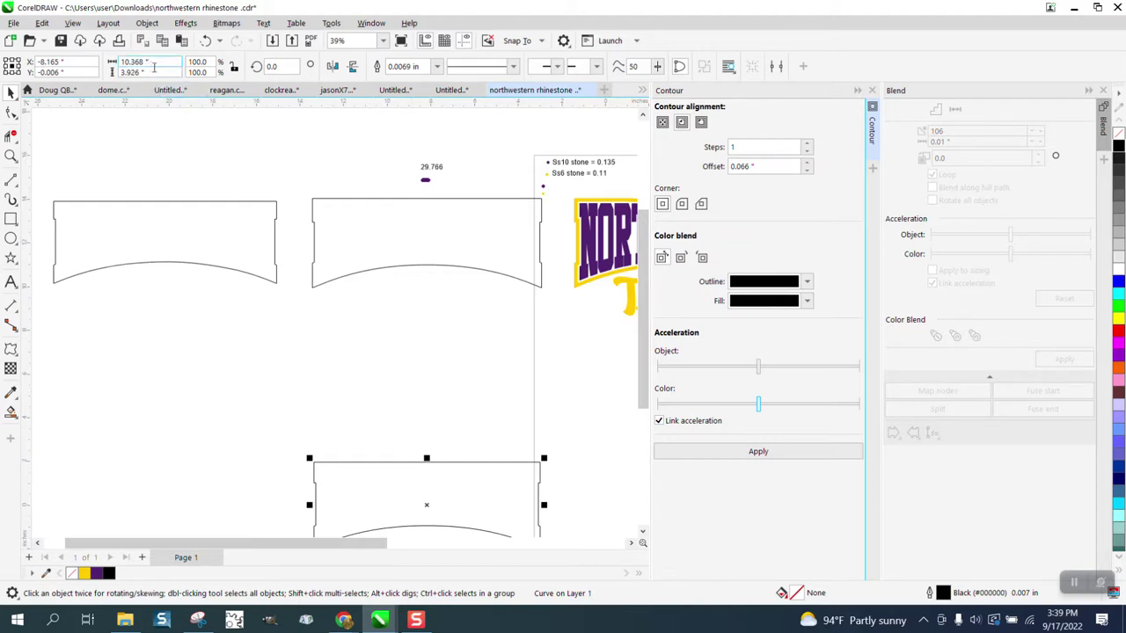
# Drag one purple stone to the right of the other and select both stones.
pyautogui.click(359, 200)
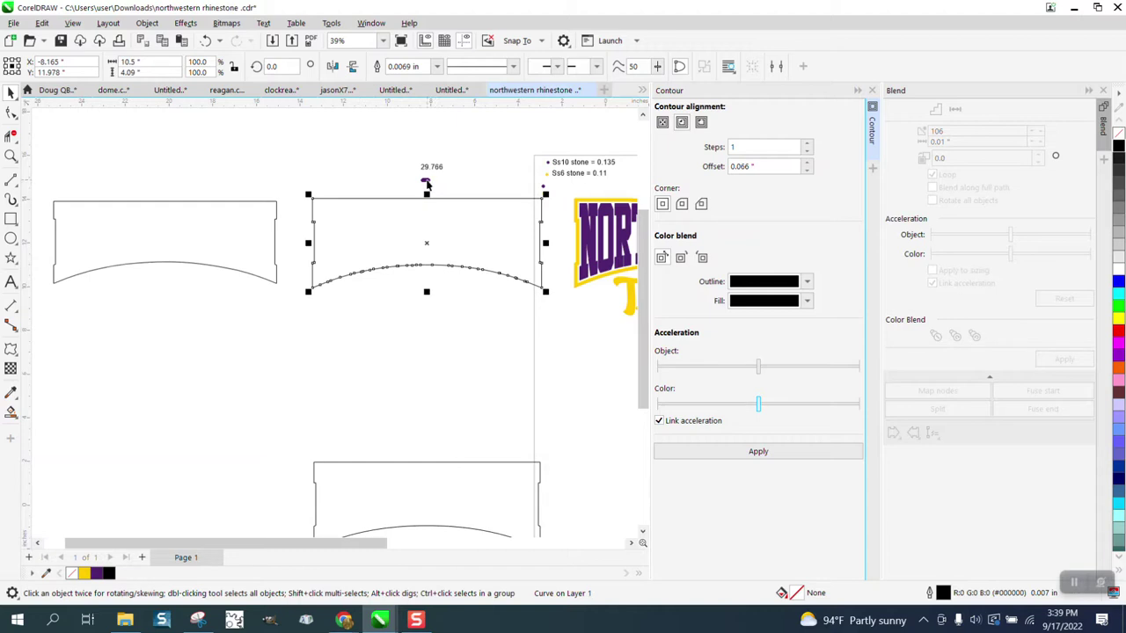
pyautogui.click(427, 182)
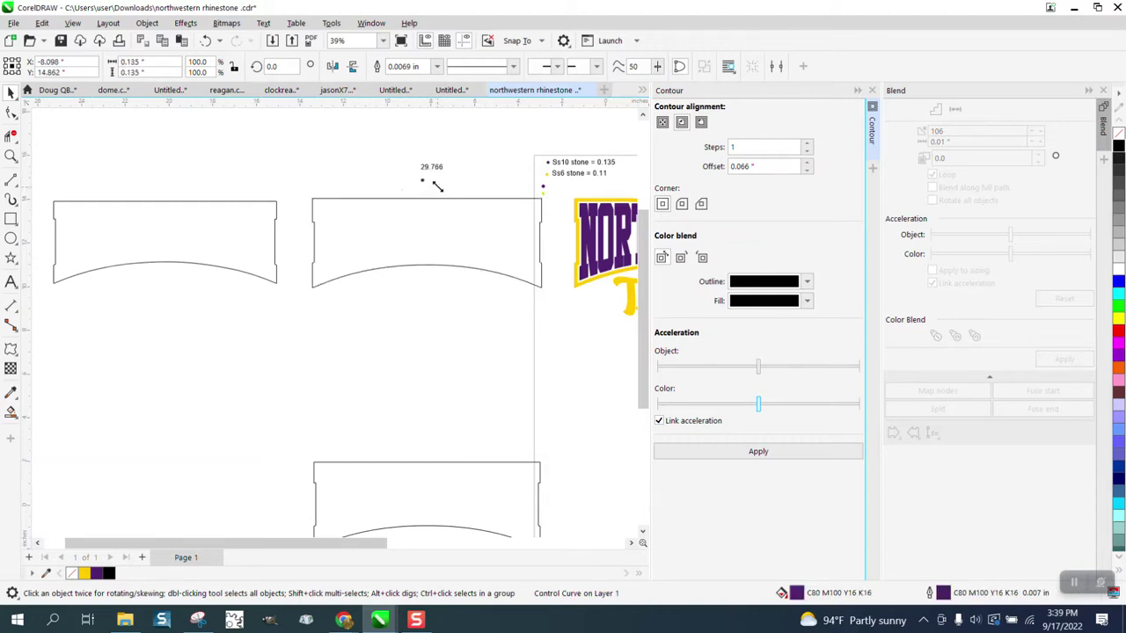
pyautogui.moveTo(427, 180)
pyautogui.mouseDown()
pyautogui.moveTo(457, 187)
pyautogui.moveTo(422, 179)
pyautogui.mouseUp()
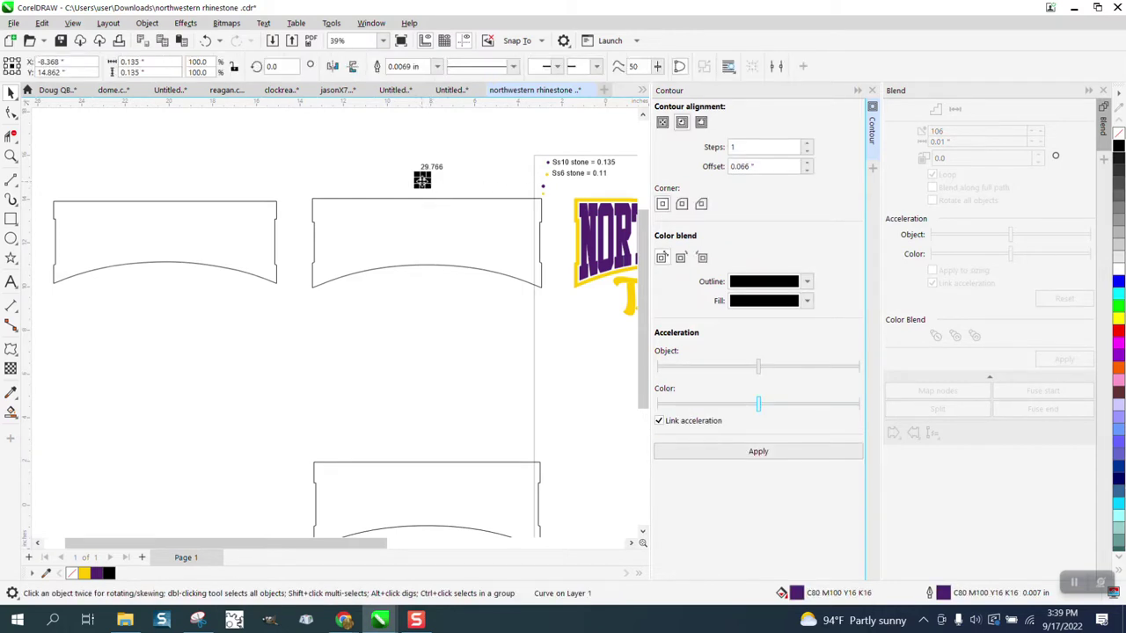
pyautogui.moveTo(424, 183); pyautogui.dragTo(440, 182)
pyautogui.keyDown('shift'); pyautogui.click(421, 179); pyautogui.keyUp('shift')
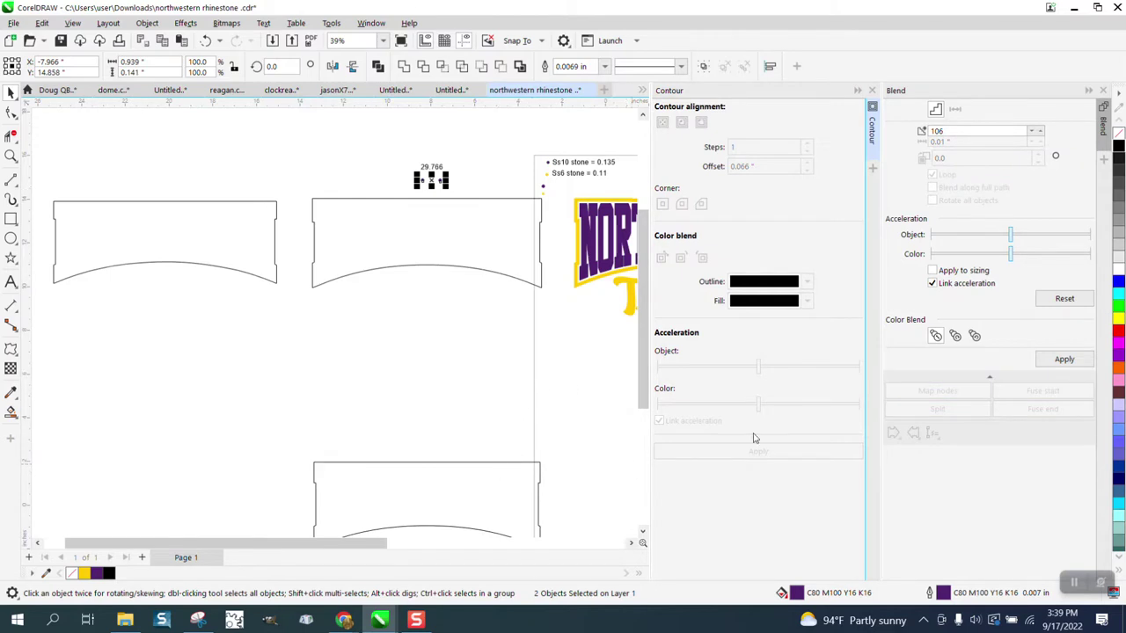
# Blend the two stones in 106 steps along the full contour curve as a new path.
pyautogui.click(1064, 360)
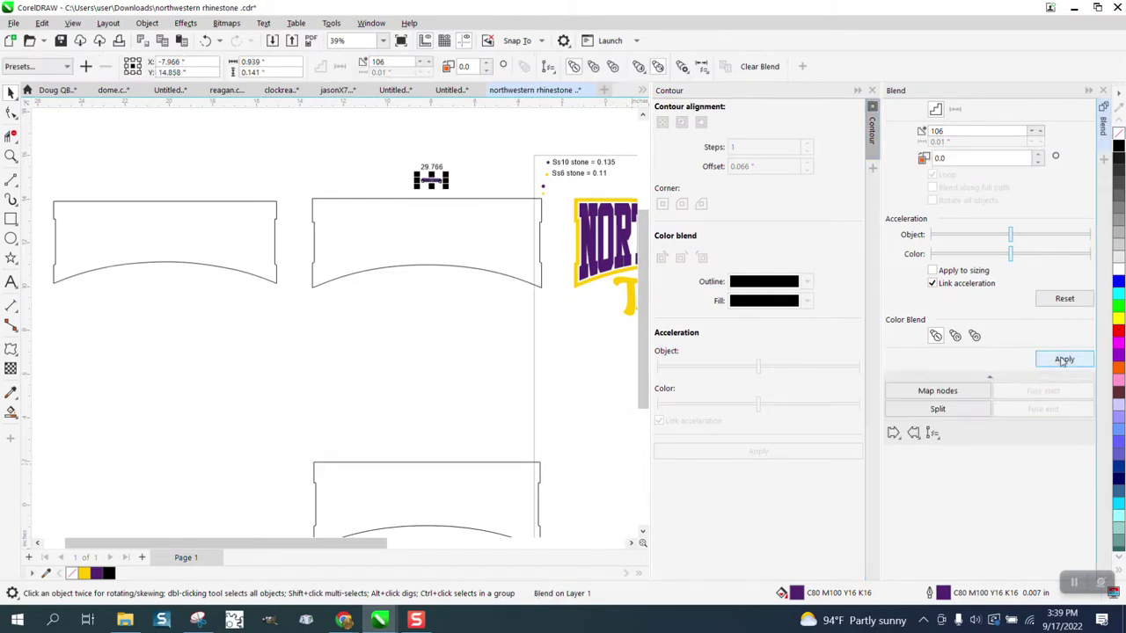
pyautogui.click(932, 433)
pyautogui.click(953, 450)
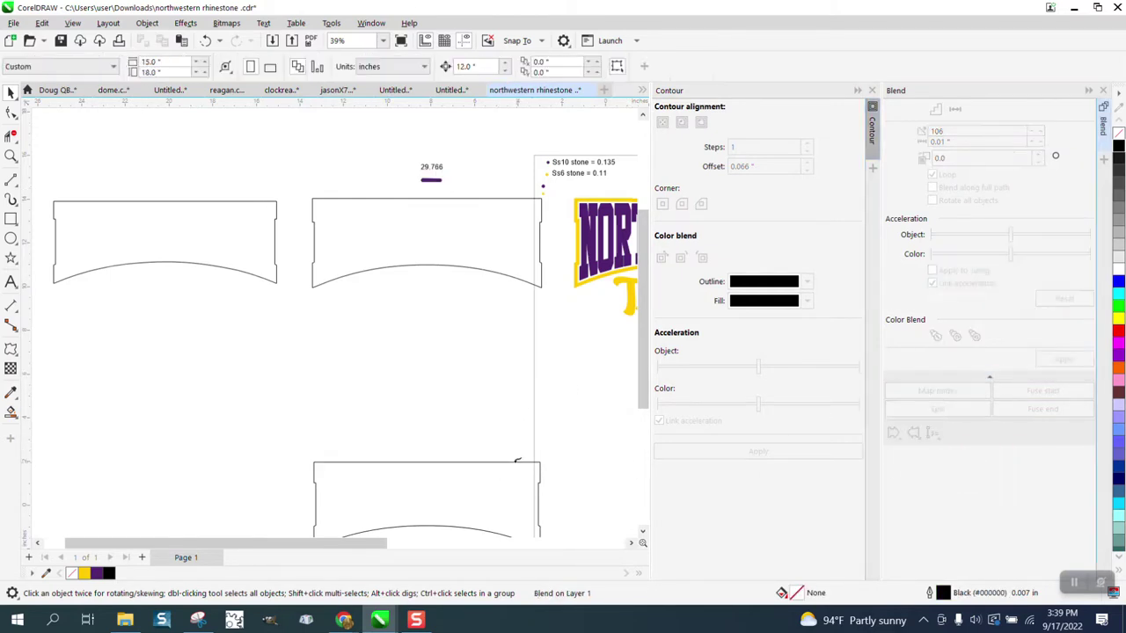
pyautogui.click(510, 462)
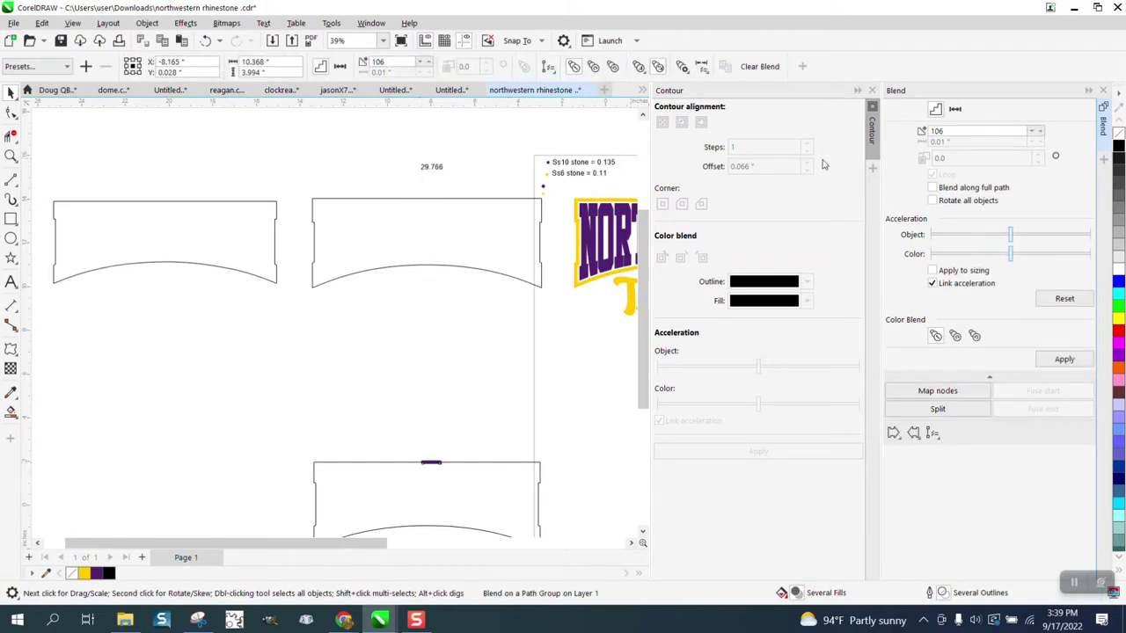
pyautogui.click(933, 188)
pyautogui.click(1064, 359)
# Break the stone blend apart and select the contour path beneath the stones.
pyautogui.click(10, 156)
pyautogui.moveTo(303, 437); pyautogui.dragTo(585, 480)
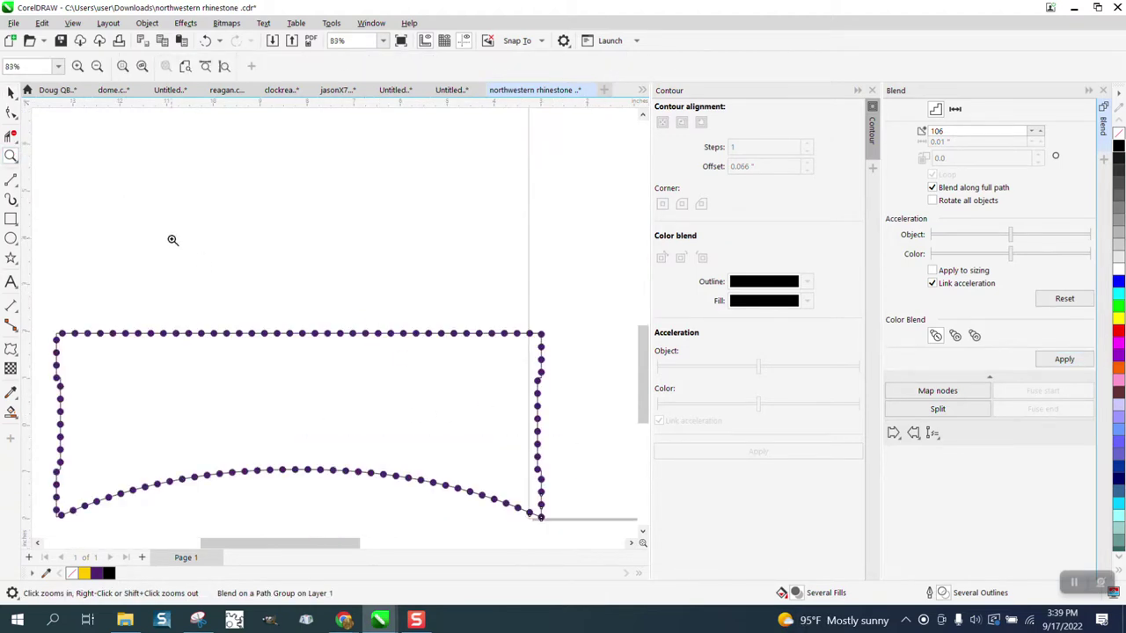
pyautogui.press('space')
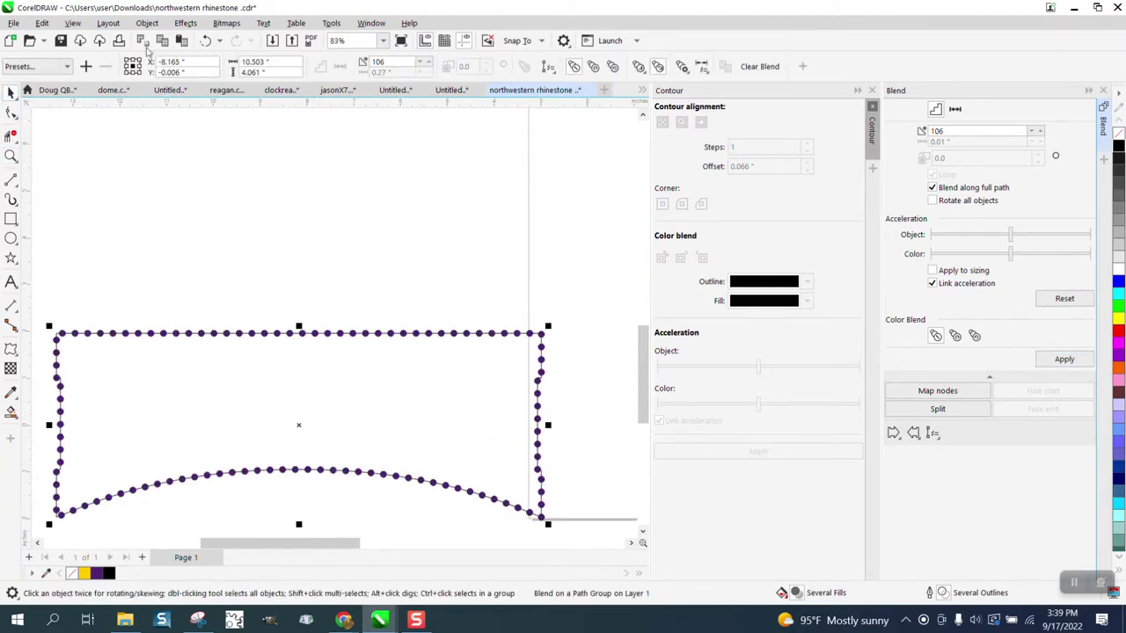
pyautogui.click(147, 23)
pyautogui.click(189, 338)
pyautogui.click(273, 333)
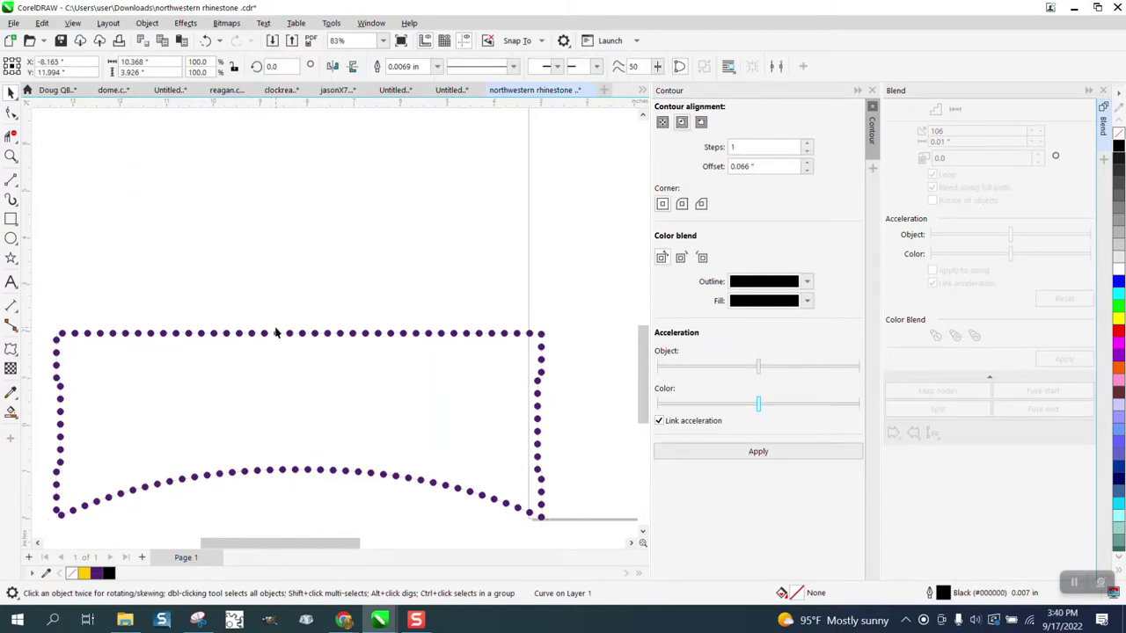
# Select the stone ring with its path and move it onto the NORTHWESTERN artwork's yellow outline.
pyautogui.scroll(-3, 275, 333)
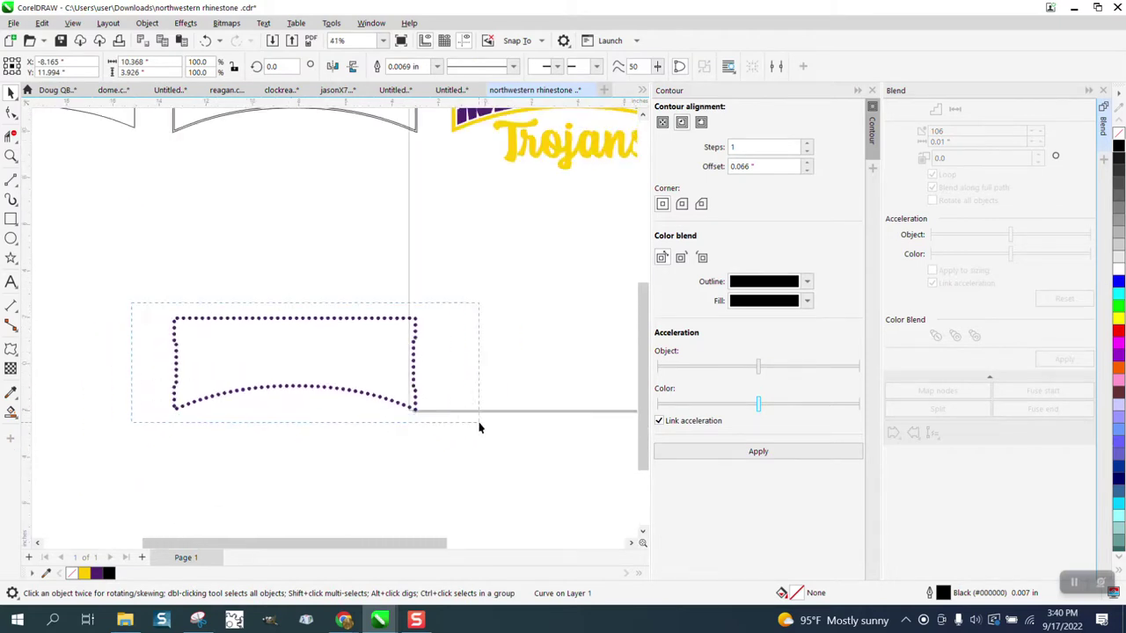
pyautogui.moveTo(479, 428); pyautogui.dragTo(479, 425)
pyautogui.scroll(-1, 476, 422)
pyautogui.hotkey('ctrl', 'z')
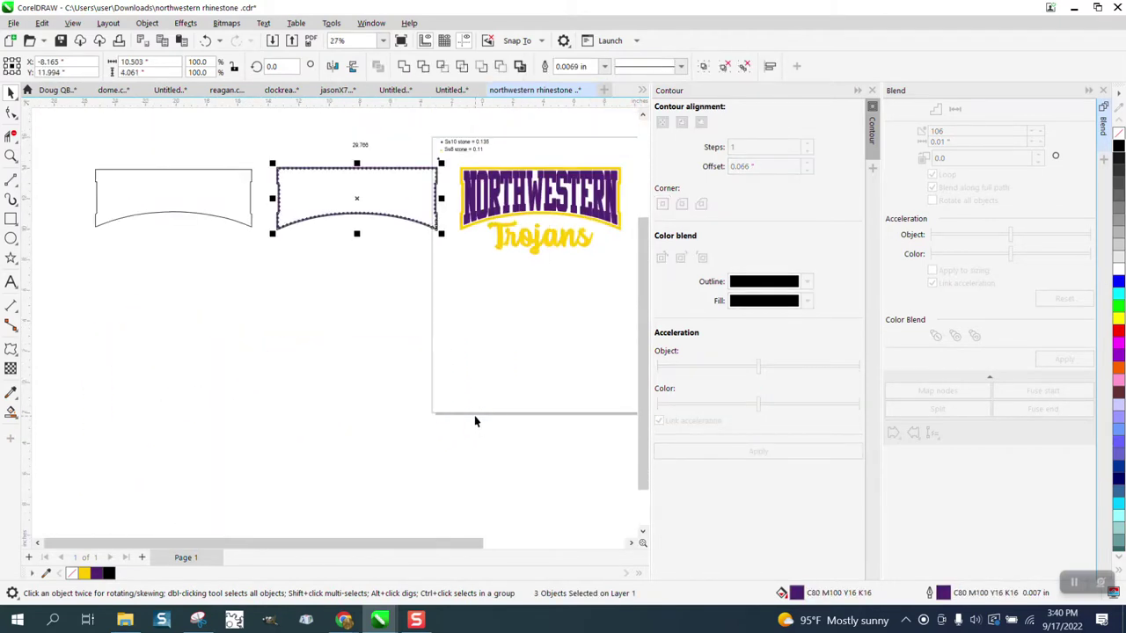
pyautogui.hotkey('ctrl', 'z')
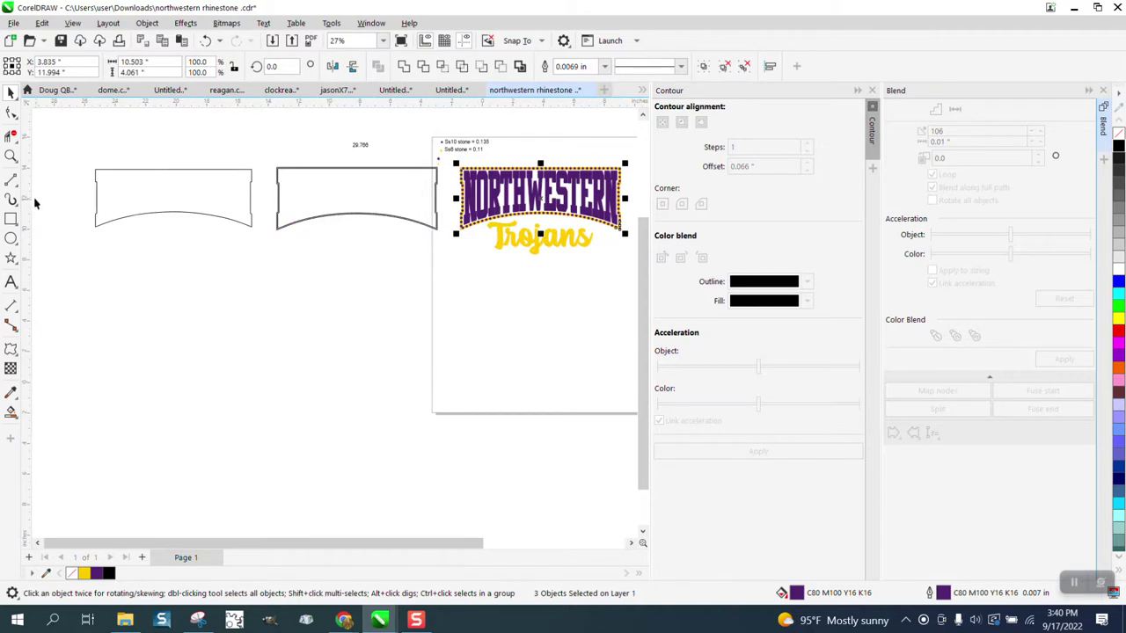
pyautogui.click(11, 155)
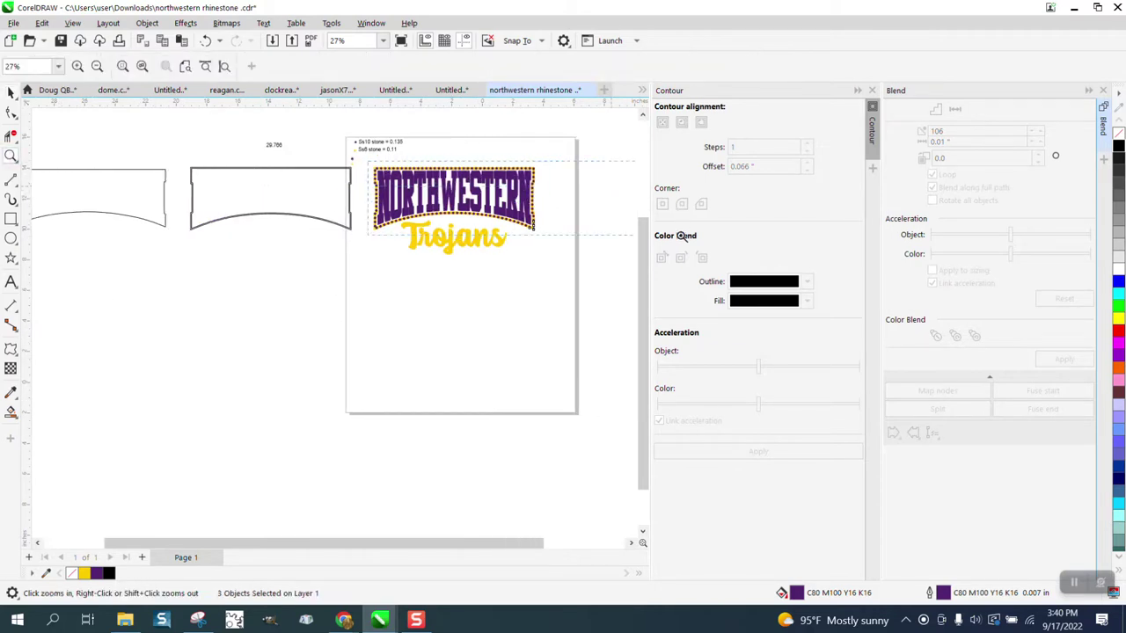
pyautogui.click(500, 242)
pyautogui.scroll(3, 452, 339)
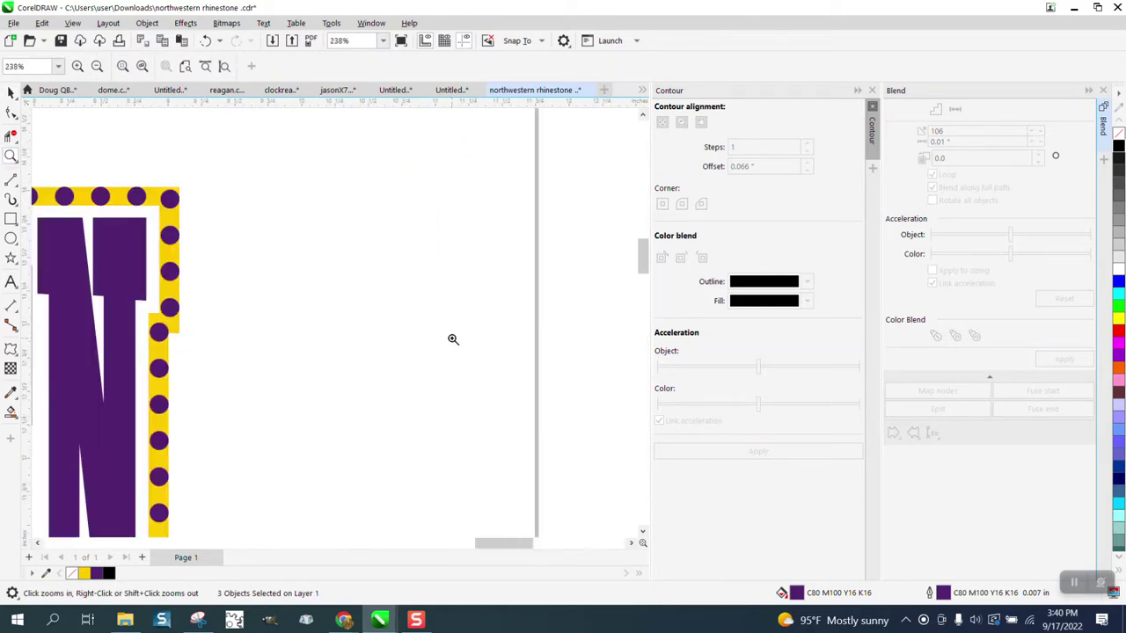
pyautogui.scroll(-1, 378, 314)
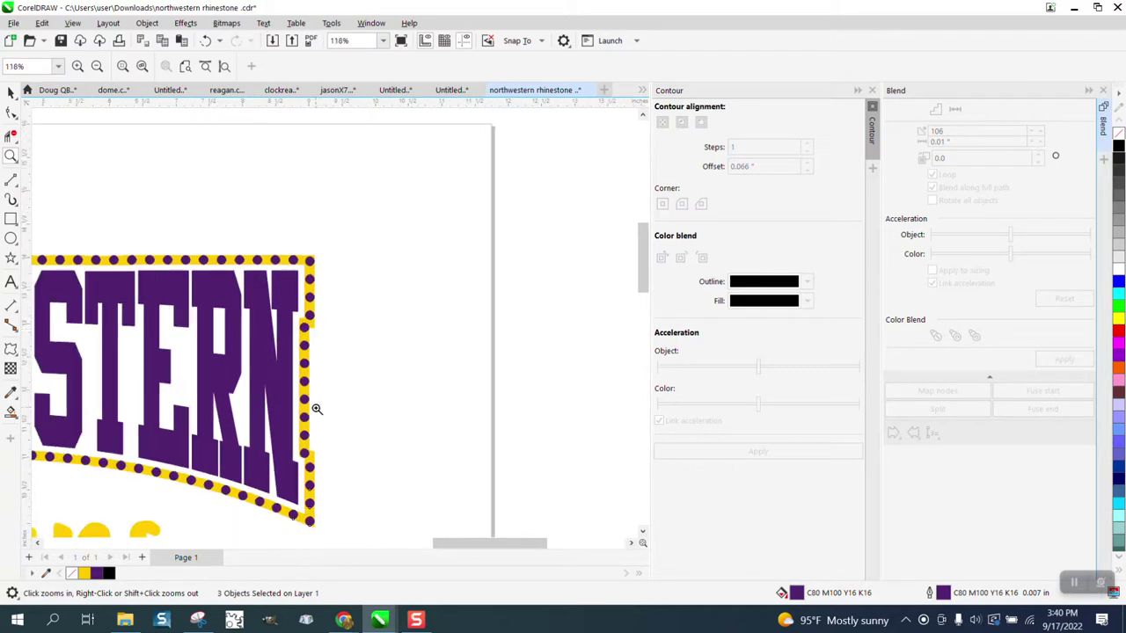
pyautogui.scroll(-4, 311, 452)
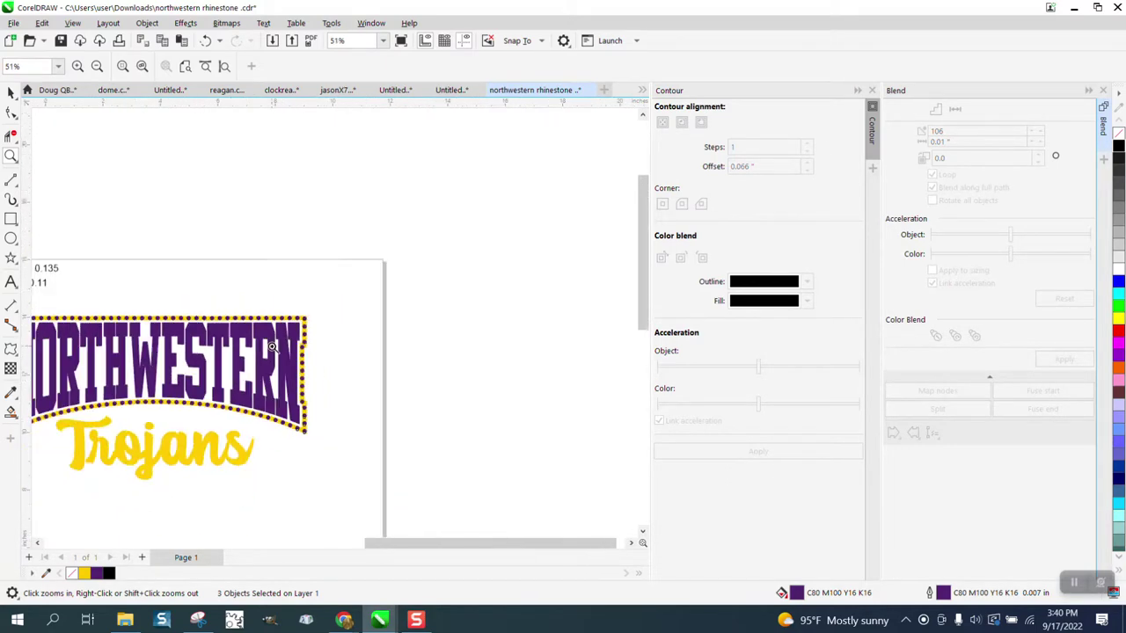
pyautogui.scroll(-1, 113, 338)
pyautogui.moveTo(84, 325); pyautogui.dragTo(130, 357)
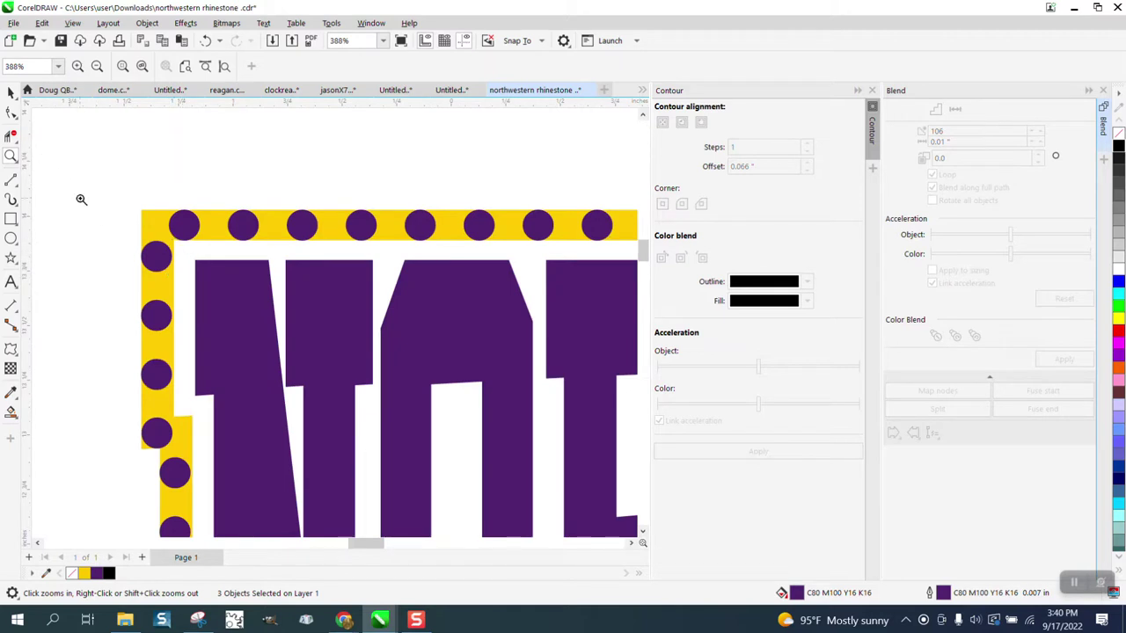
pyautogui.click(11, 93)
pyautogui.scroll(-1, 207, 208)
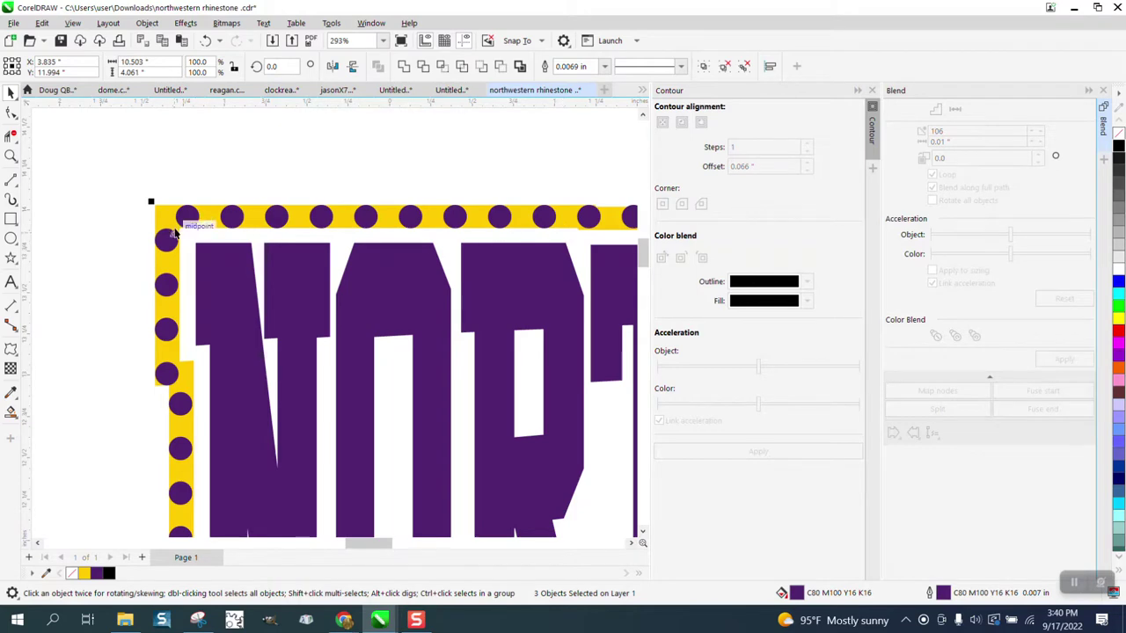
pyautogui.scroll(-3, 493, 220)
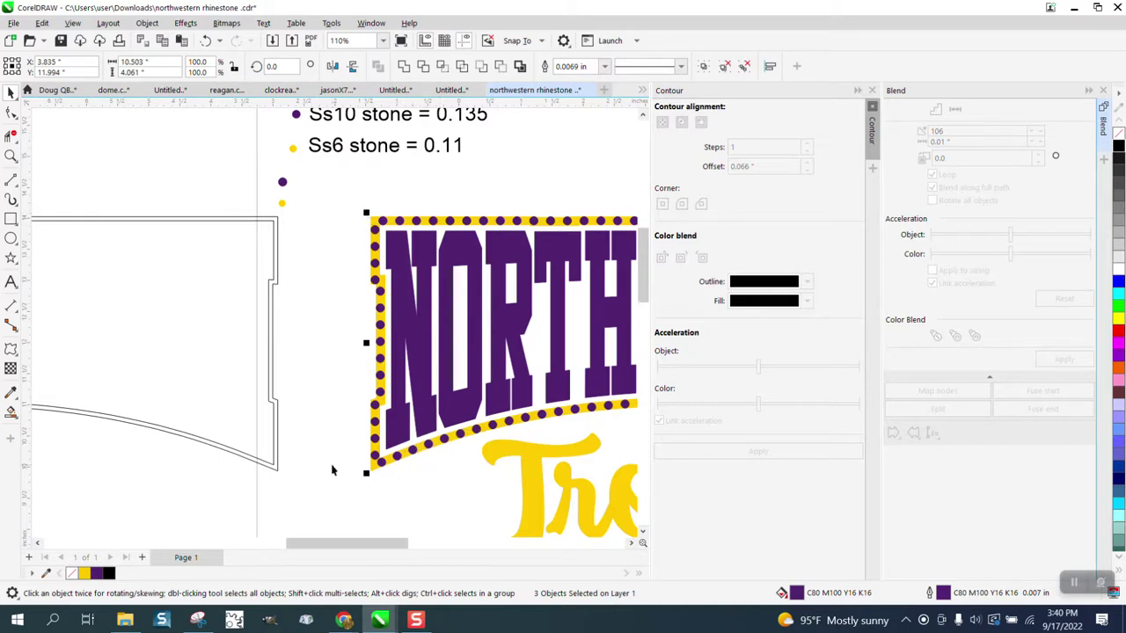
pyautogui.click(11, 155)
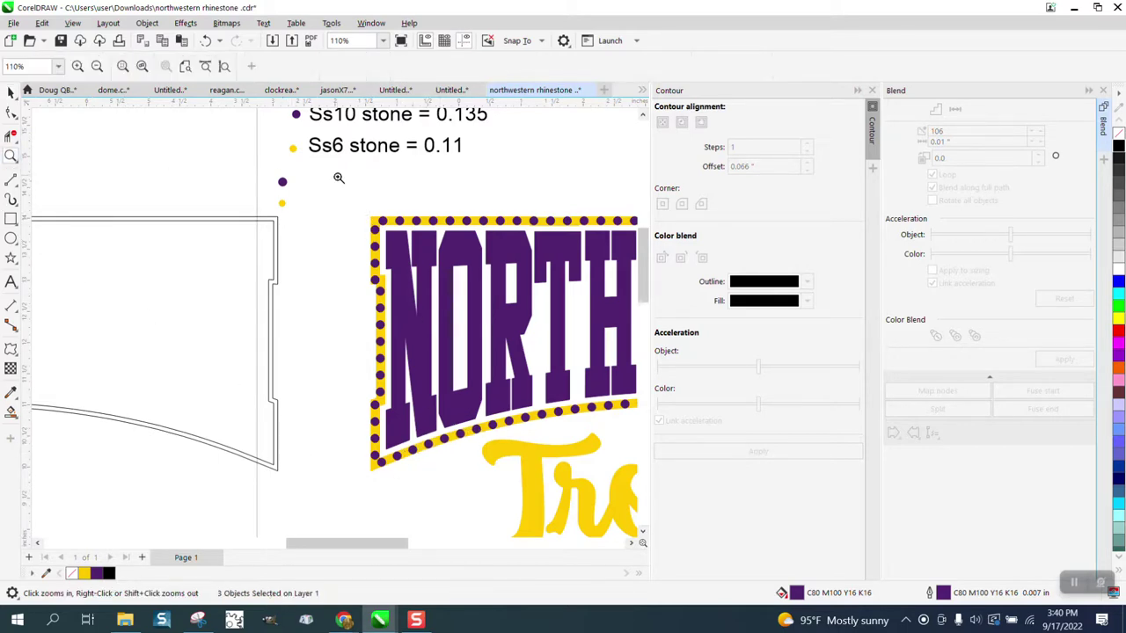
pyautogui.rightClick(255, 247)
pyautogui.moveTo(427, 307); pyautogui.dragTo(594, 365)
pyautogui.rightClick(432, 345)
pyautogui.rightClick(317, 327)
pyautogui.moveTo(482, 214); pyautogui.dragTo(538, 257)
pyautogui.scroll(-4, 544, 258)
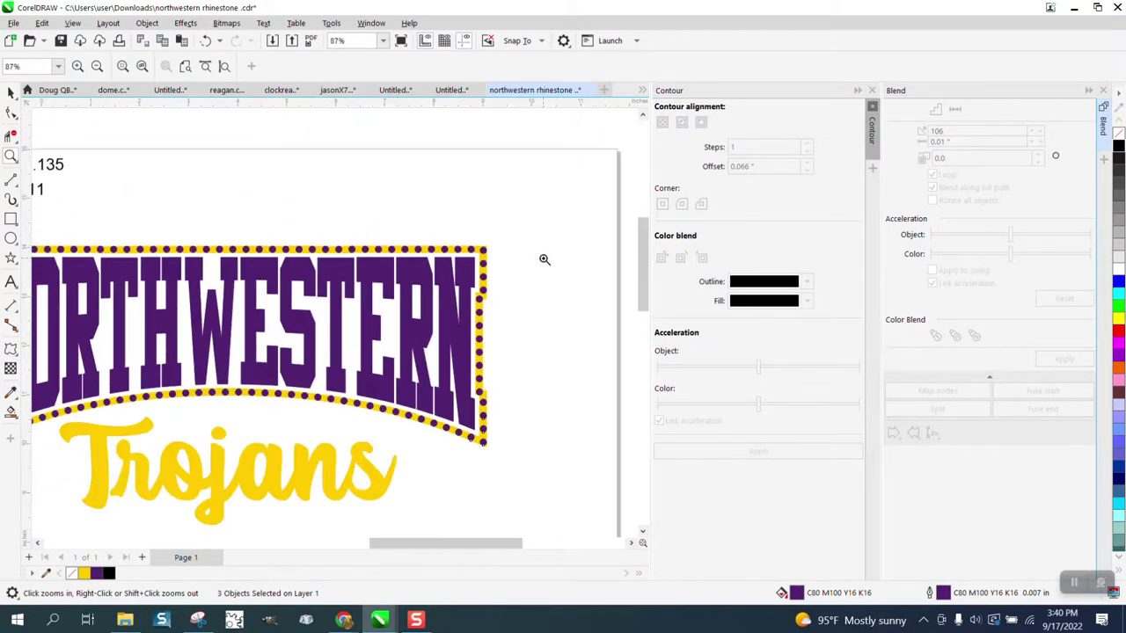